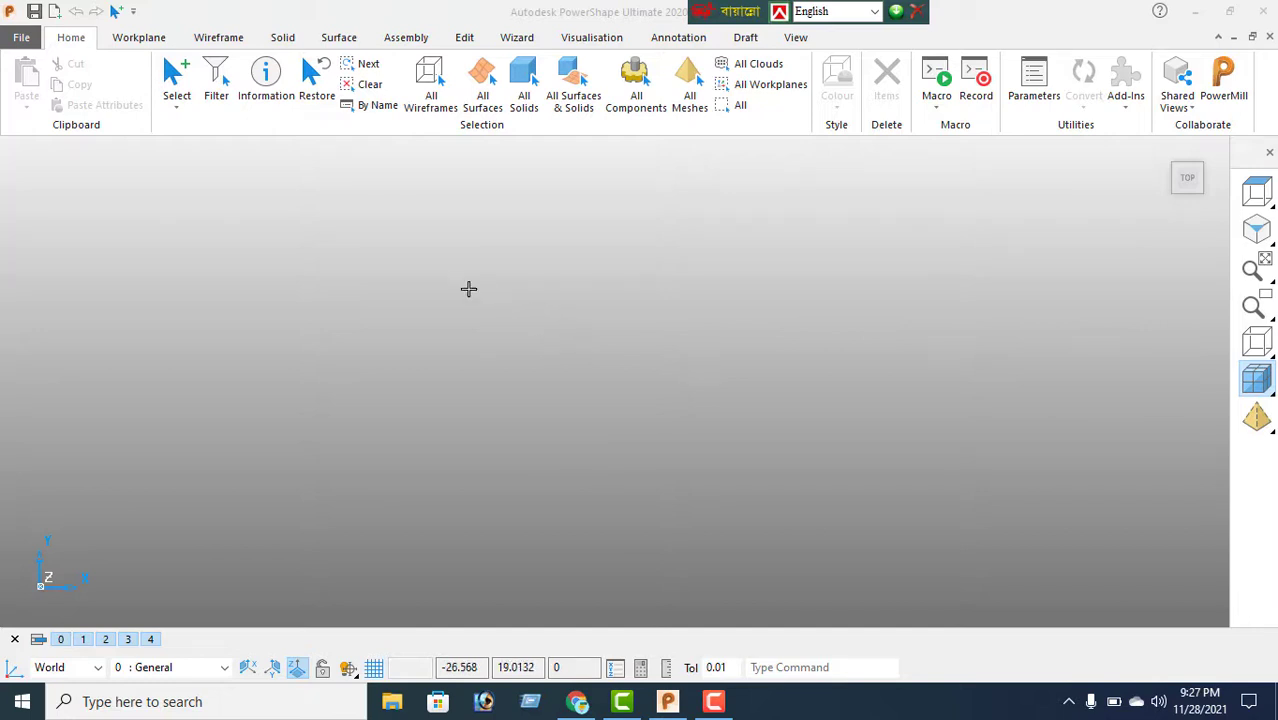
Step: Draw a single horizontal line about 94 long starting at the origin and running in the positive X direction
{"action": "left_click", "coordinate": [220, 40]}
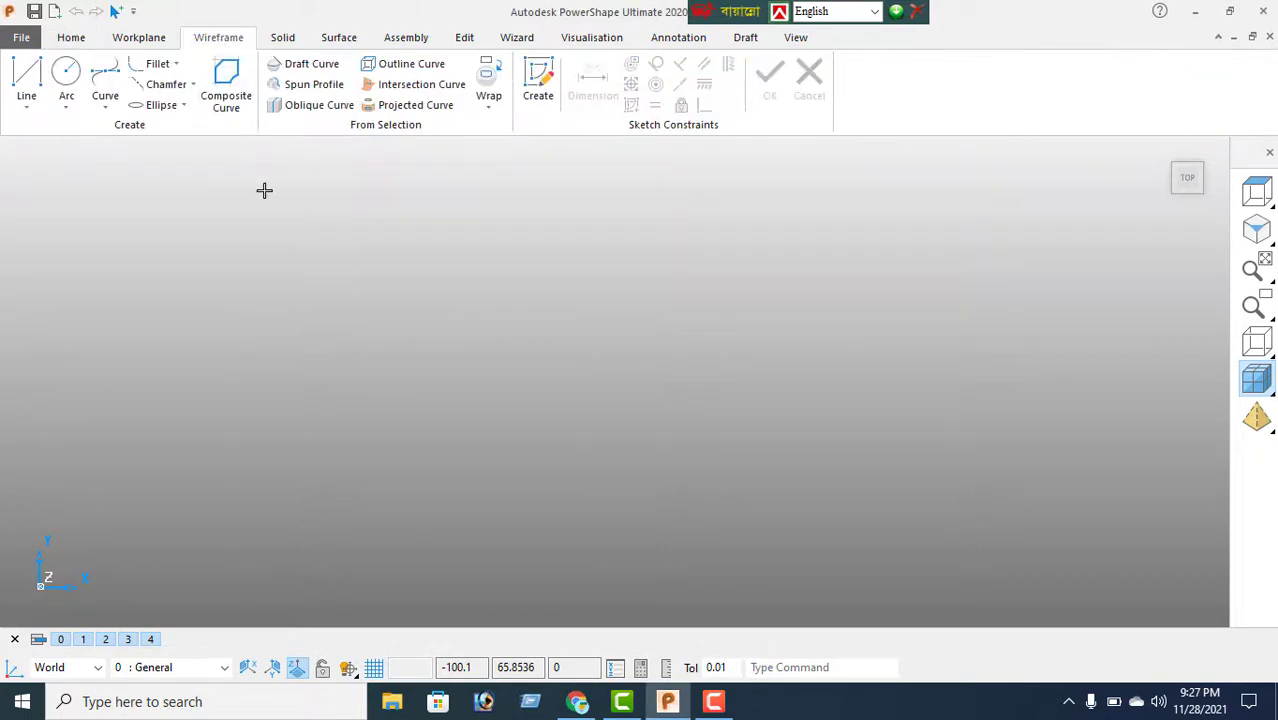
{"action": "left_click", "coordinate": [29, 106]}
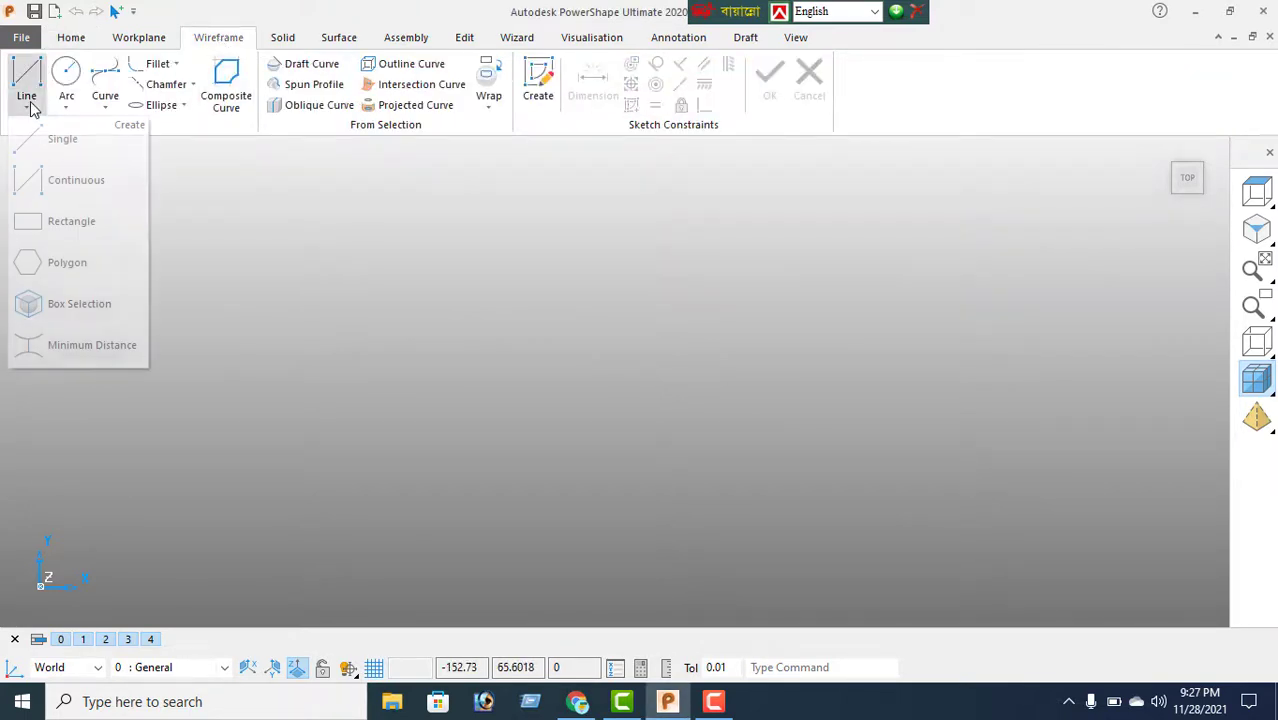
{"action": "left_click", "coordinate": [62, 145]}
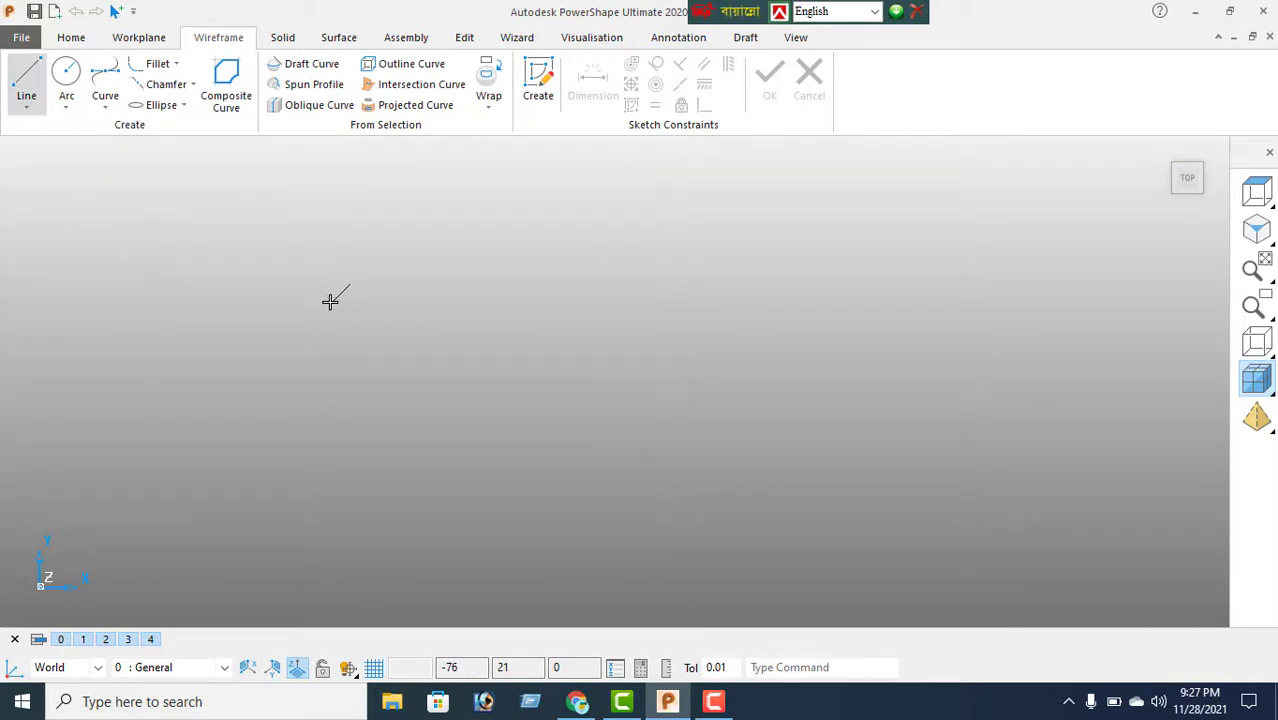
{"action": "type", "text": "0"}
{"action": "key", "text": "Return"}
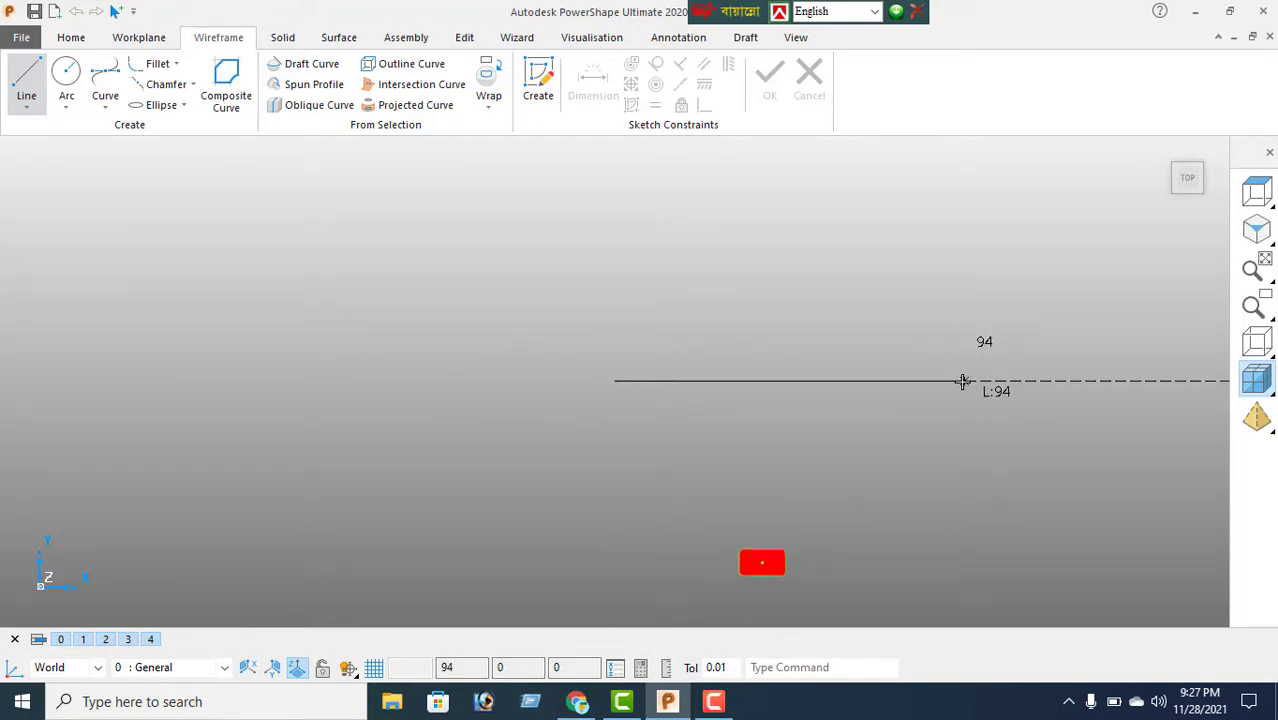
{"action": "left_click", "coordinate": [961, 381]}
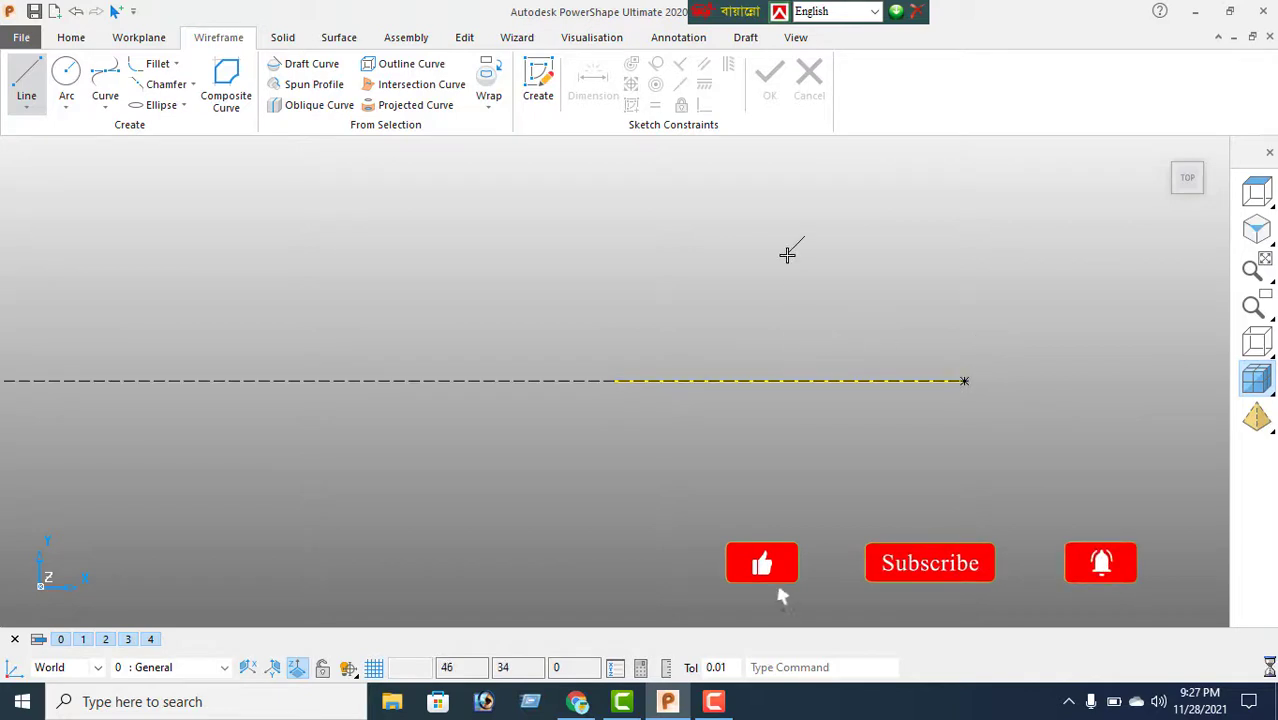
{"action": "right_click", "coordinate": [790, 217]}
{"action": "key", "text": "Escape"}
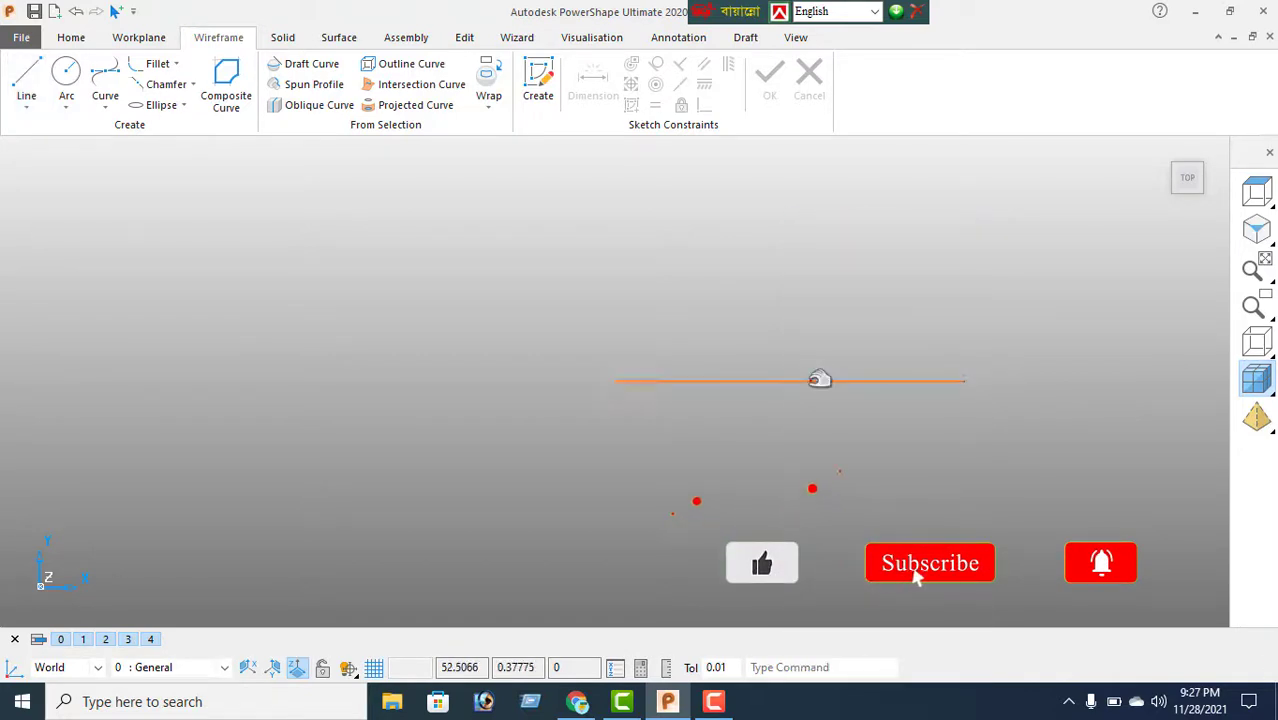
Step: Set the horizontal line's length to 40
{"action": "left_click", "coordinate": [810, 380]}
{"action": "double_click", "coordinate": [736, 372]}
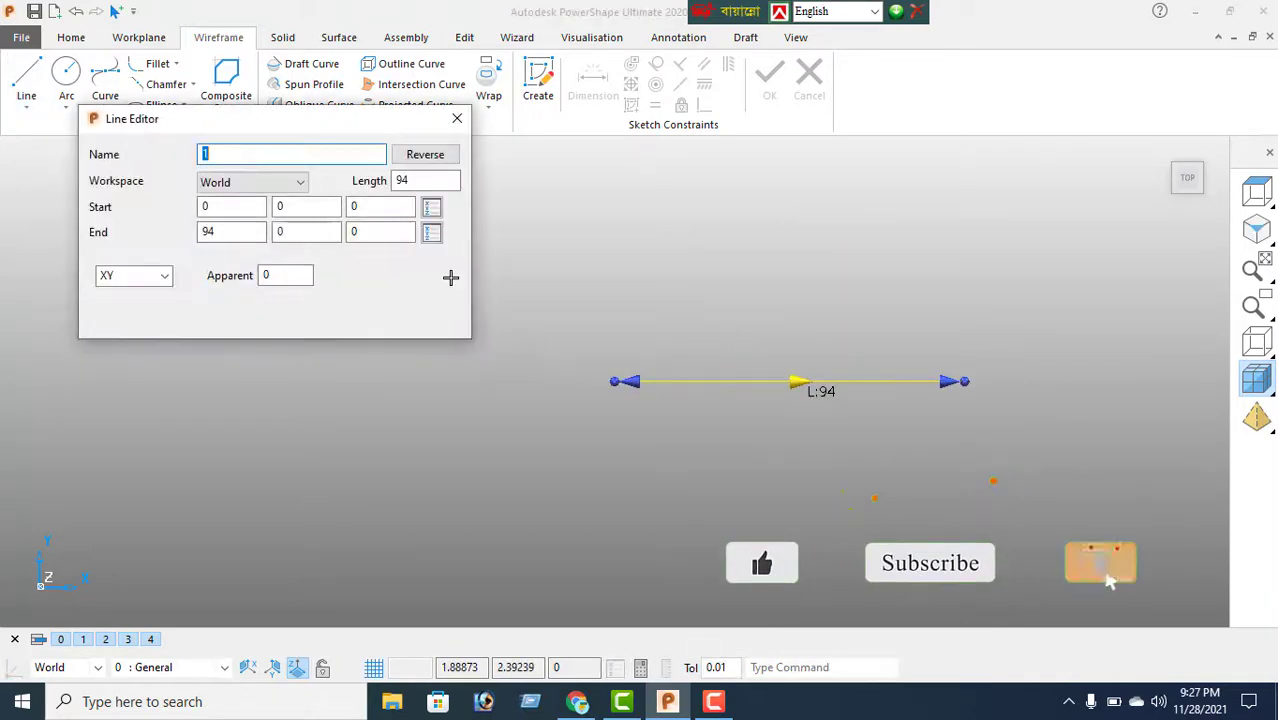
{"action": "double_click", "coordinate": [426, 182]}
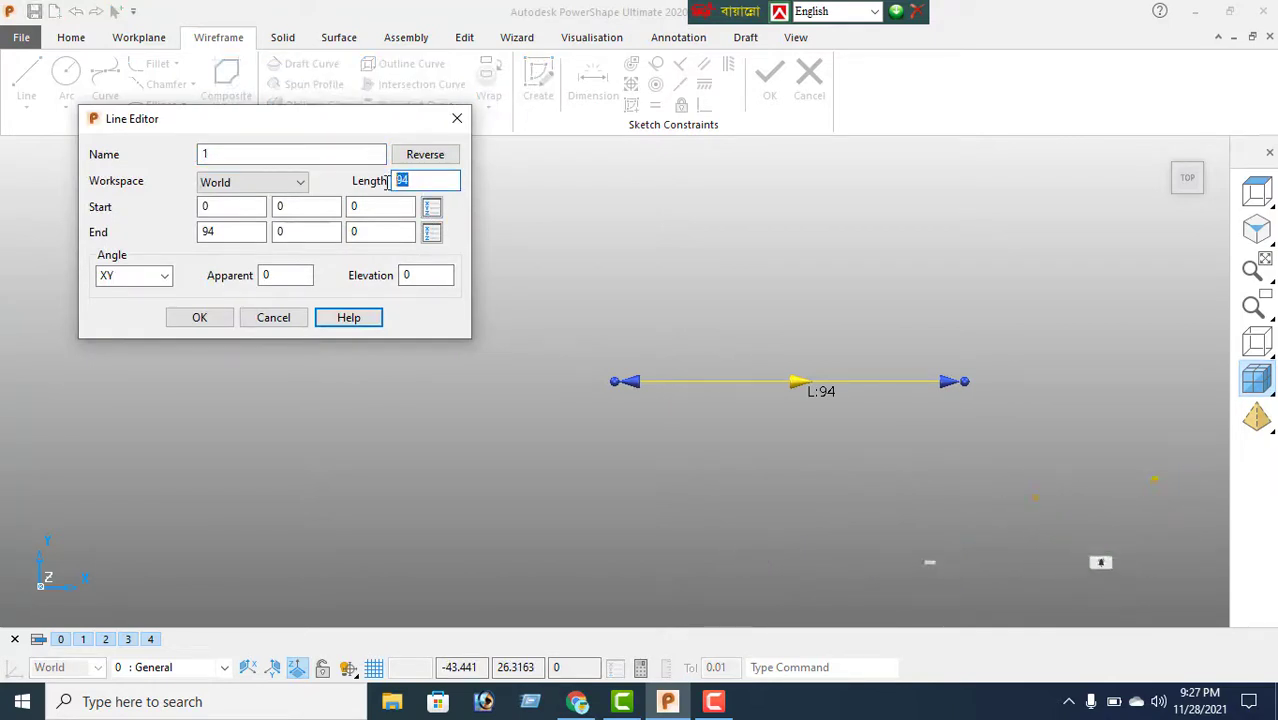
{"action": "left_click", "coordinate": [198, 317]}
{"action": "scroll", "coordinate": [639, 437], "scroll_direction": "up", "scroll_amount": 3}
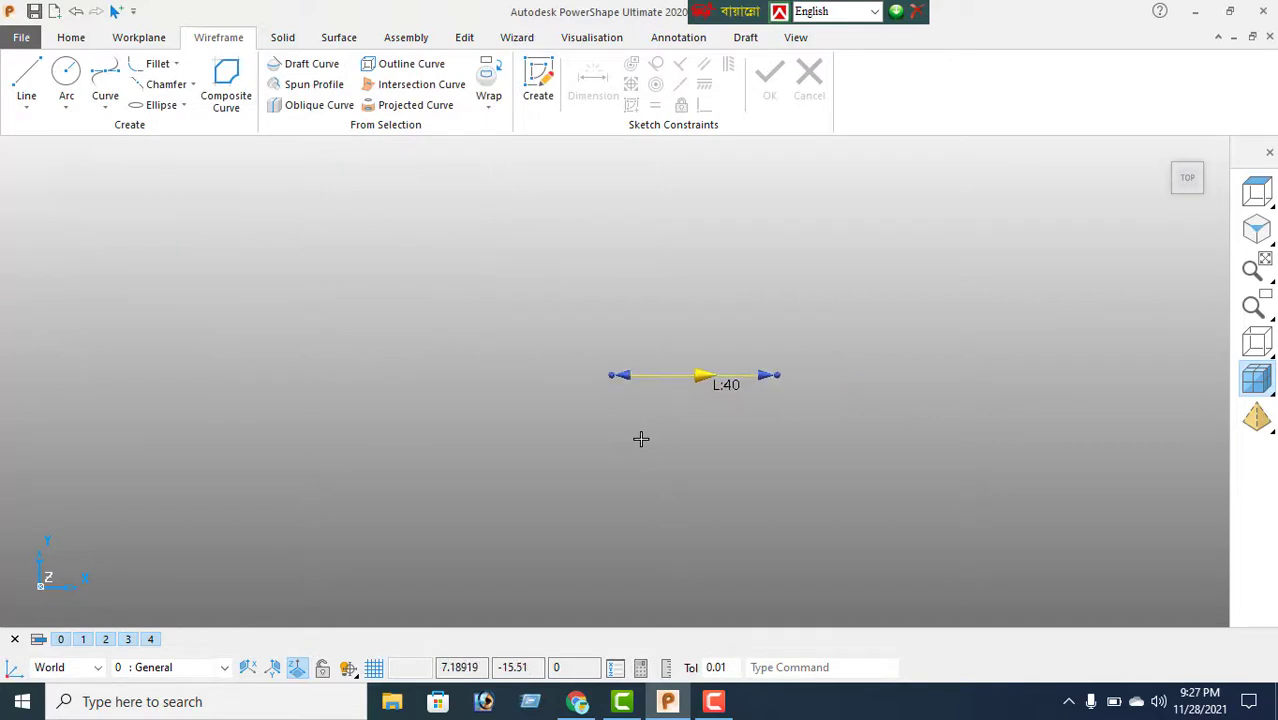
{"action": "scroll", "coordinate": [623, 430], "scroll_direction": "up", "scroll_amount": 1}
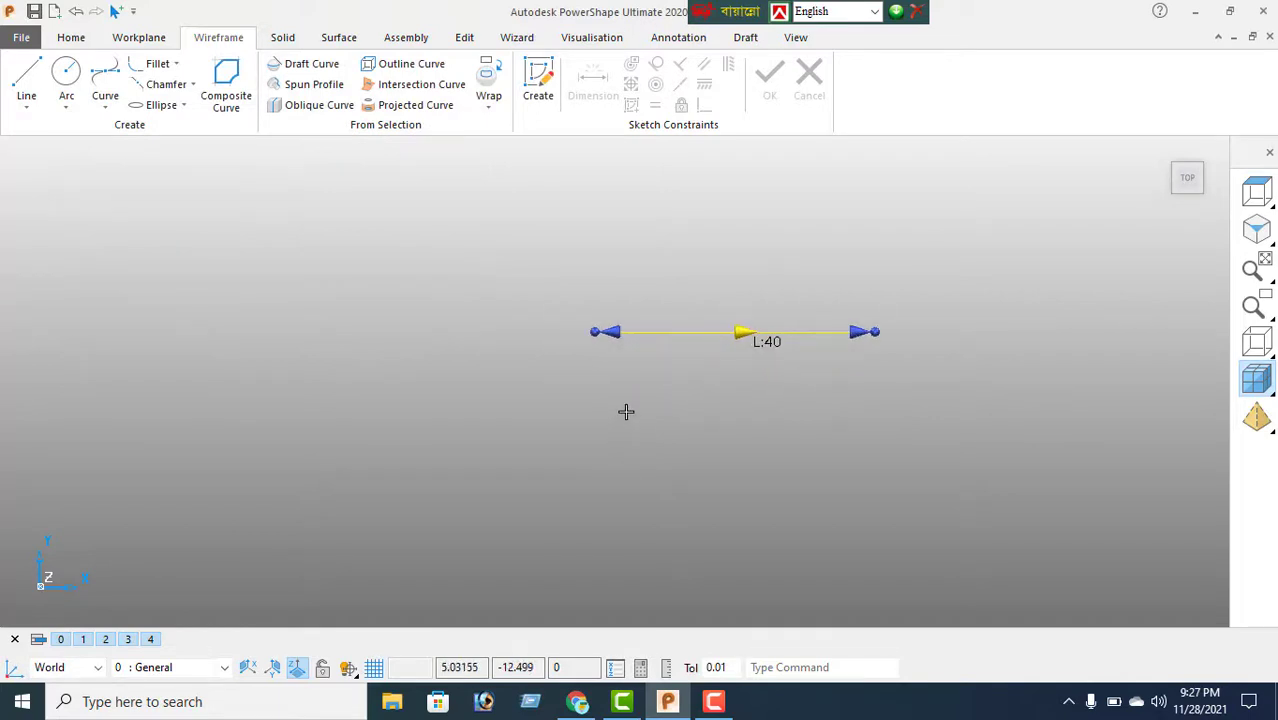
{"action": "middle_click_drag", "start_coordinate": [614, 390], "coordinate": [477, 455], "text": "shift"}
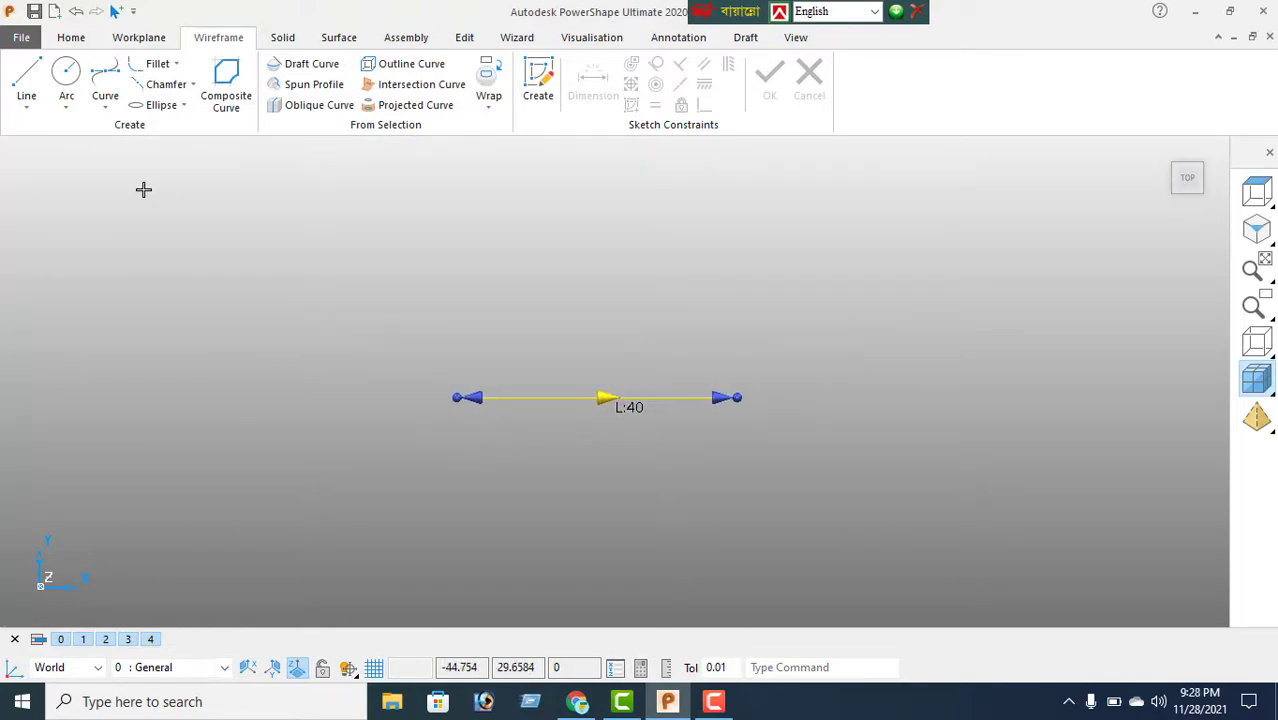
Step: Offset one copy of the horizontal line upward by a distance of 40
{"action": "left_click", "coordinate": [464, 37]}
{"action": "left_click", "coordinate": [228, 90]}
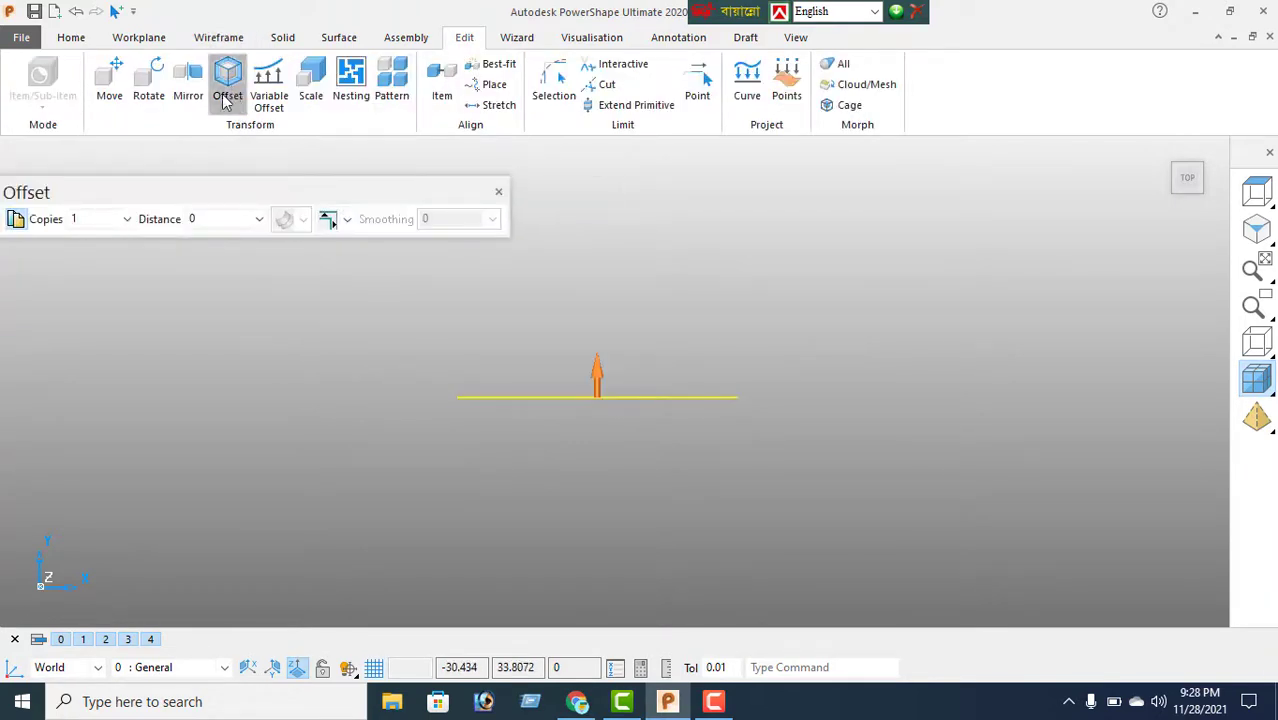
{"action": "left_click", "coordinate": [205, 224]}
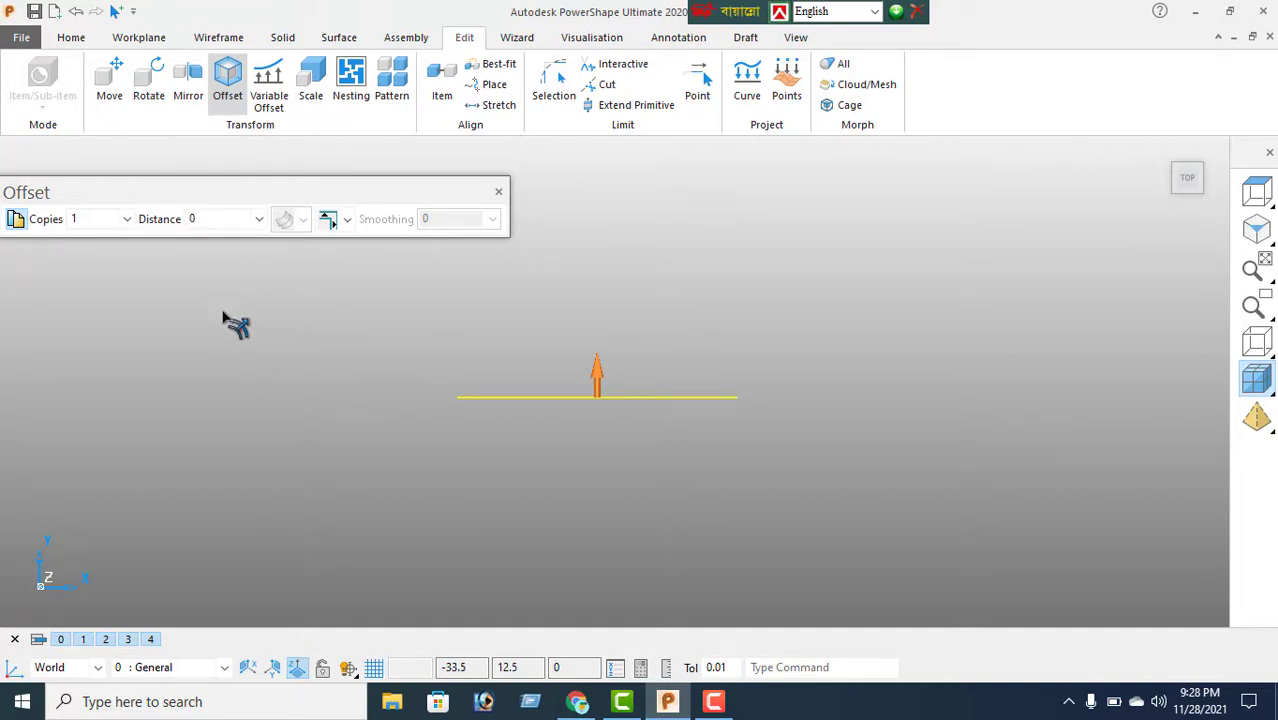
{"action": "left_click", "coordinate": [499, 193]}
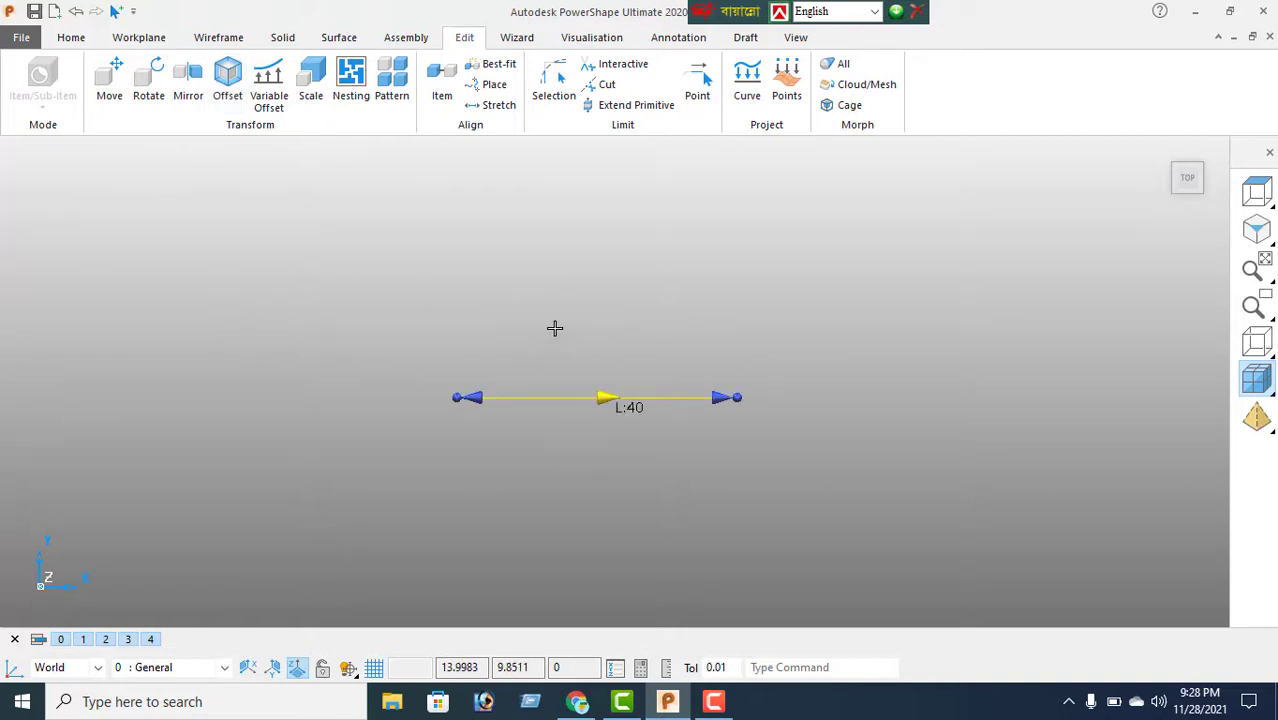
{"action": "middle_click_drag", "start_coordinate": [556, 328], "coordinate": [516, 400], "text": "shift"}
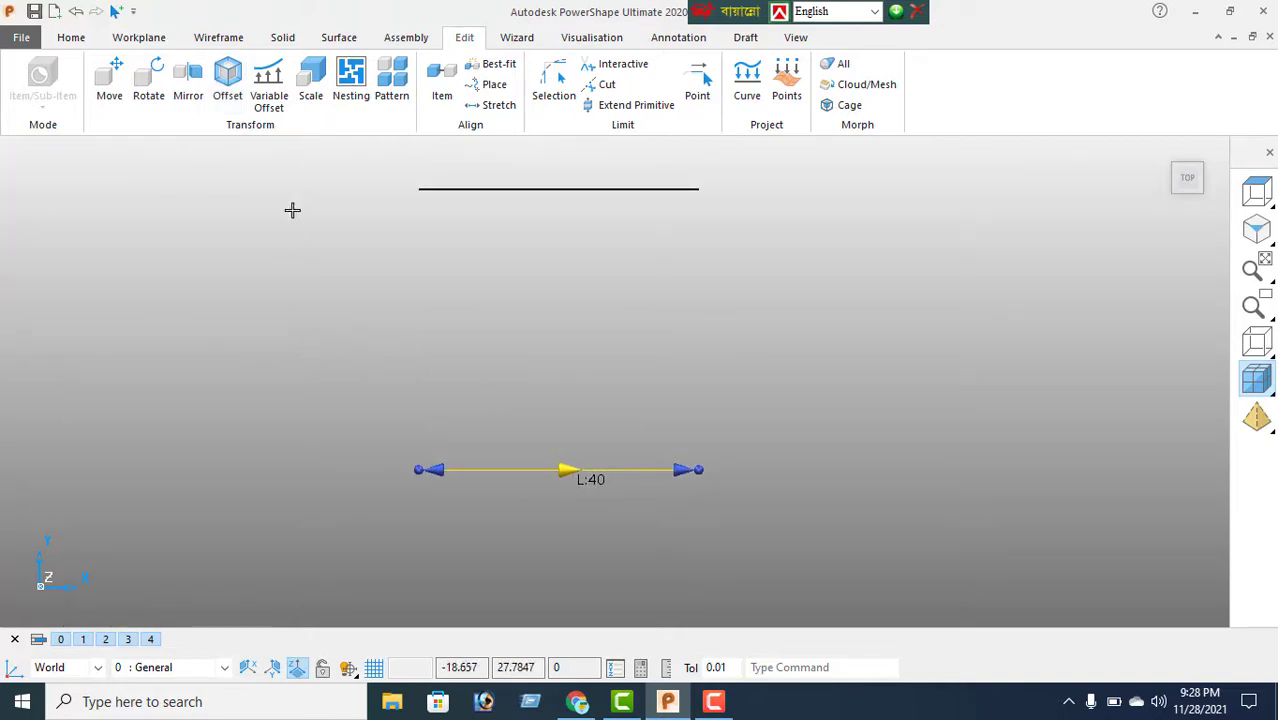
Step: Draw a single vertical line joining the left endpoints of the upper and lower horizontal lines
{"action": "left_click", "coordinate": [218, 37]}
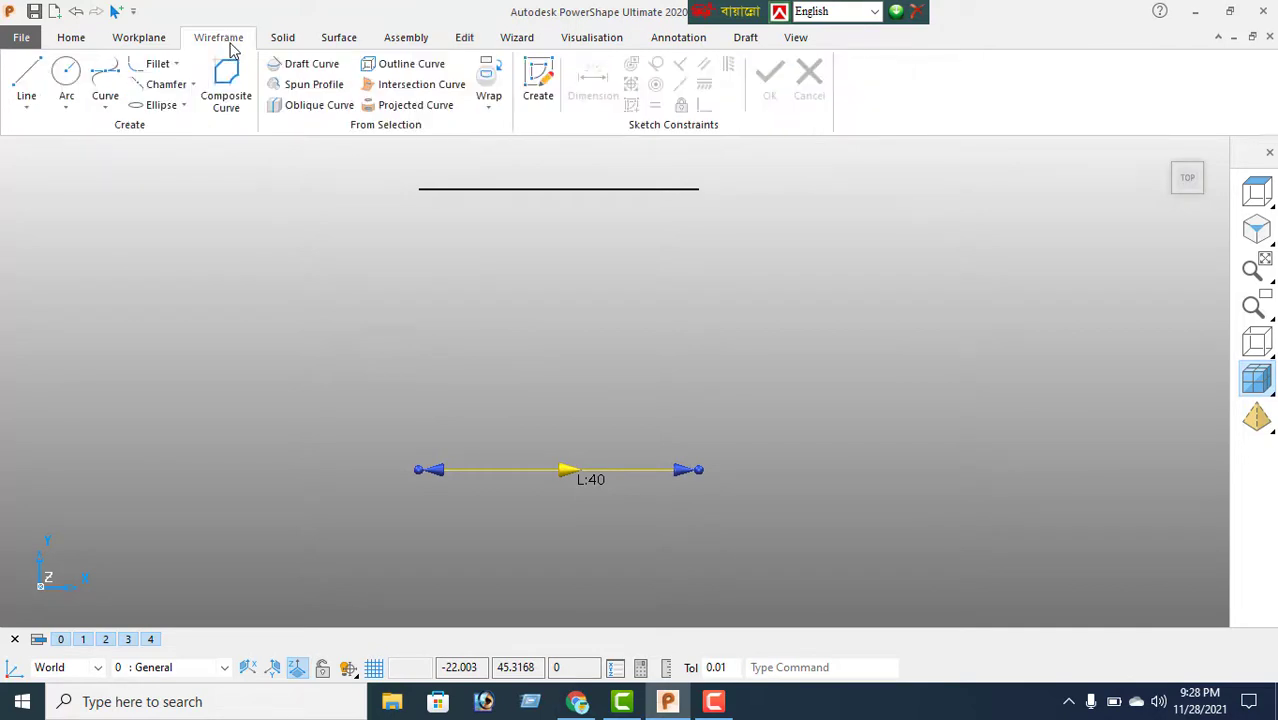
{"action": "left_click", "coordinate": [25, 105]}
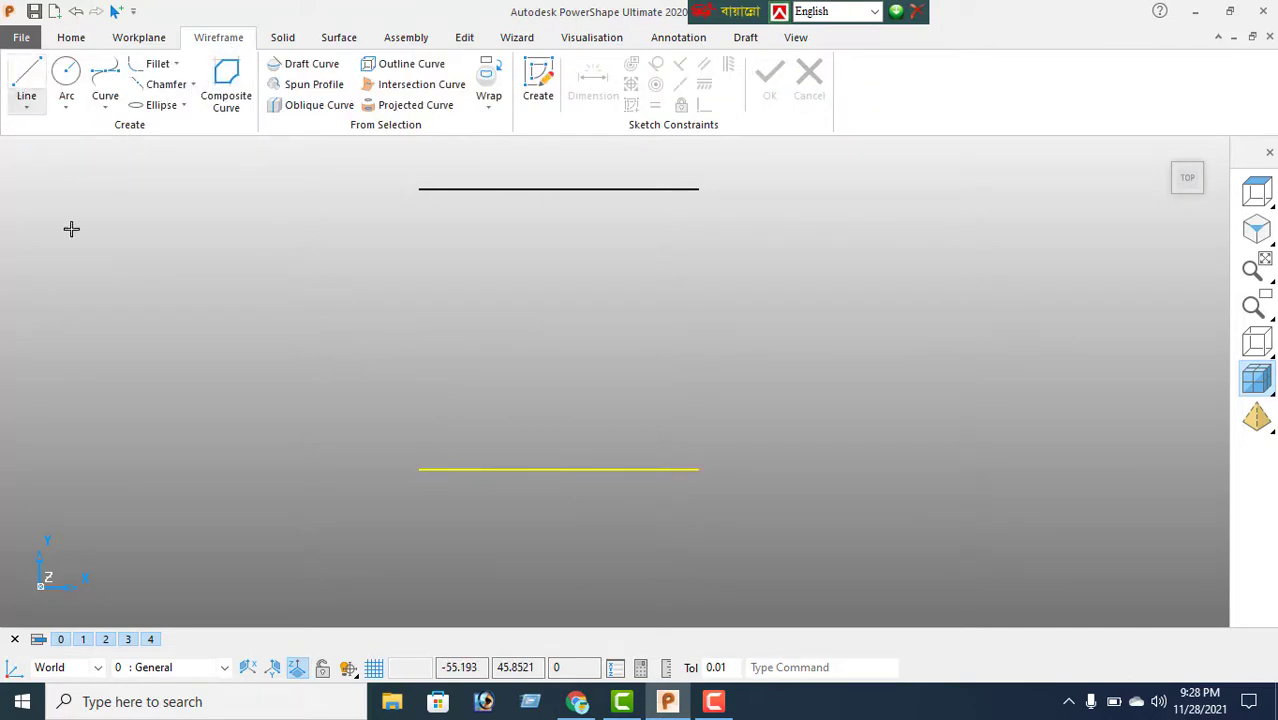
{"action": "left_click", "coordinate": [420, 190]}
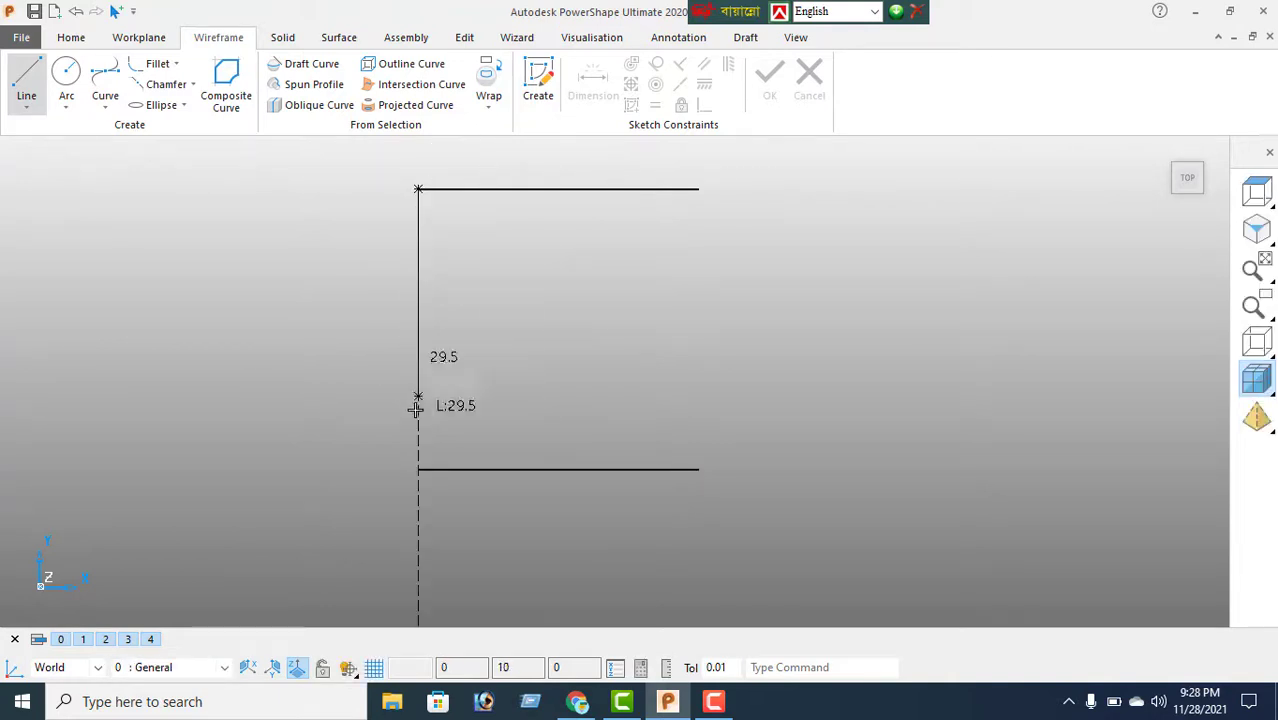
{"action": "left_click", "coordinate": [420, 468]}
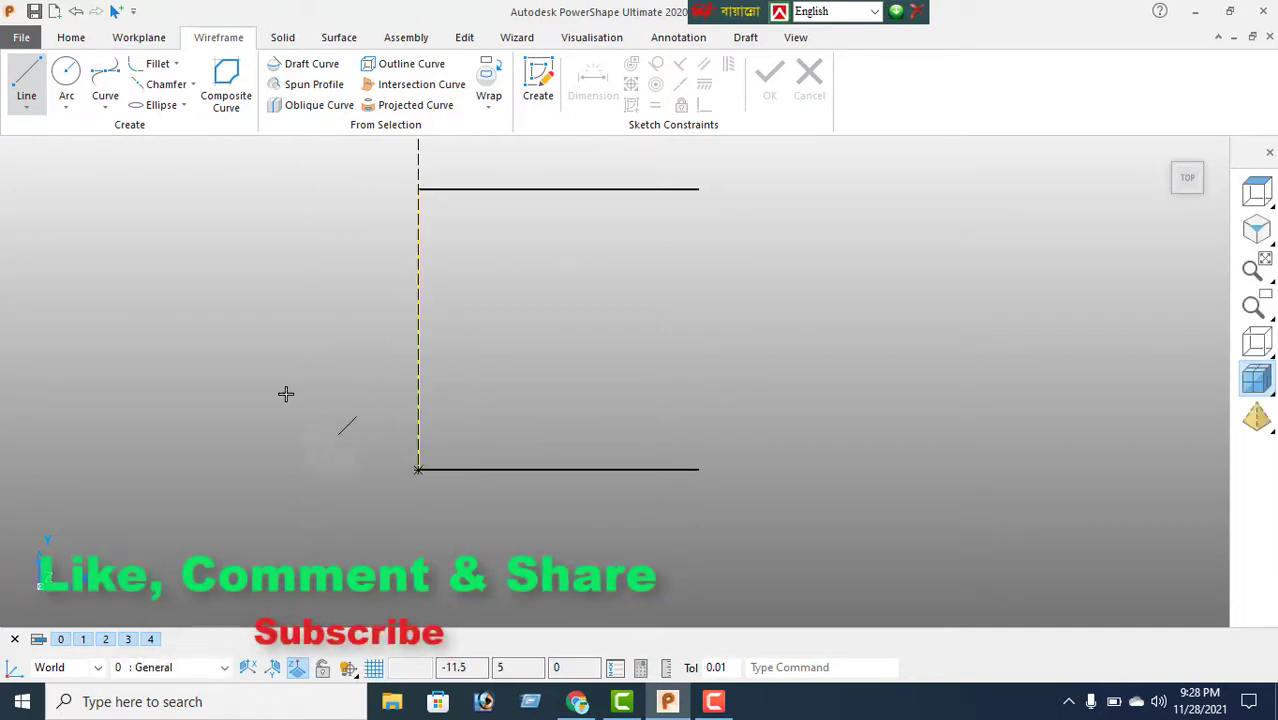
Step: Offset one copy of the left vertical line 20 to the right and delete the original vertical line
{"action": "left_click", "coordinate": [463, 42]}
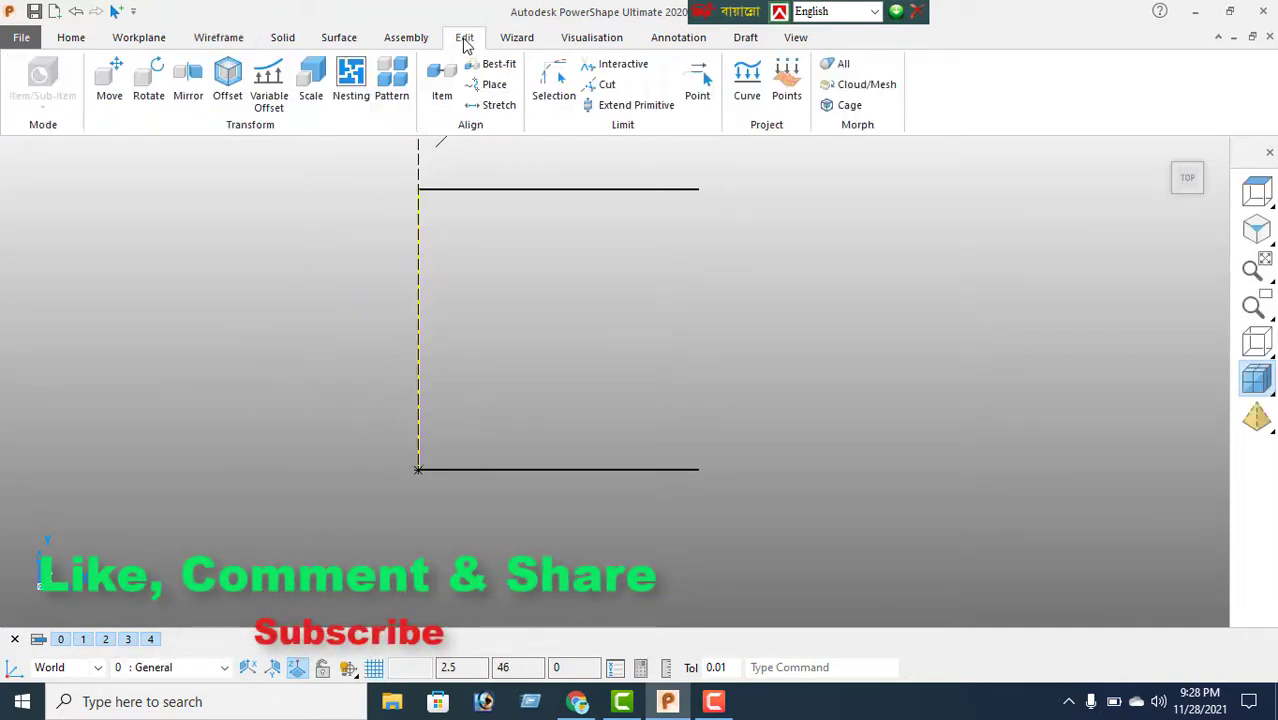
{"action": "left_click", "coordinate": [228, 97]}
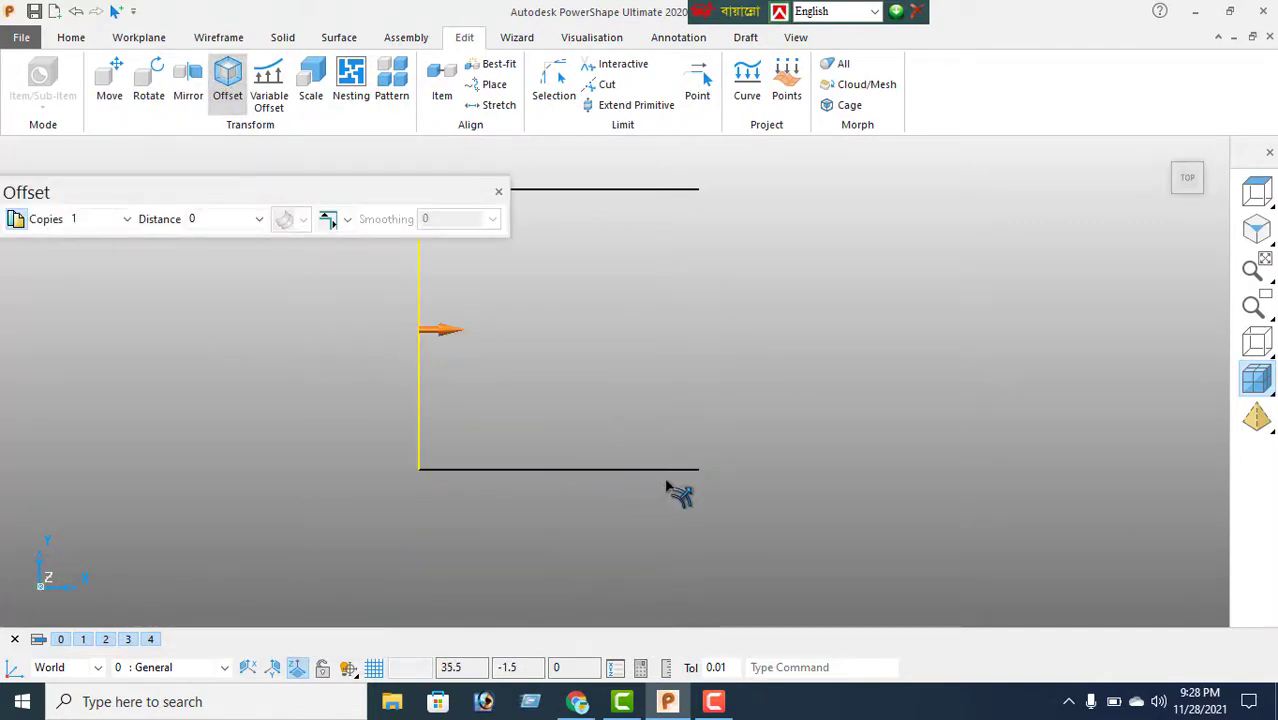
{"action": "left_click", "coordinate": [211, 222]}
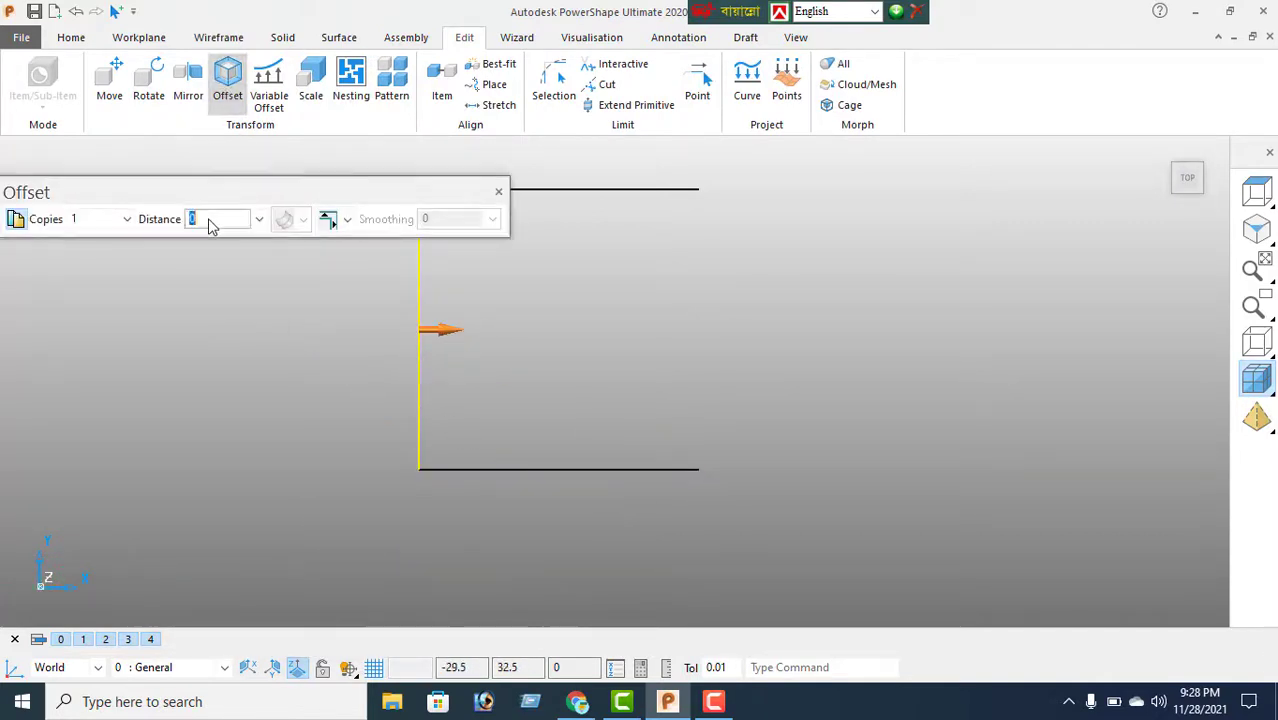
{"action": "type", "text": "2"}
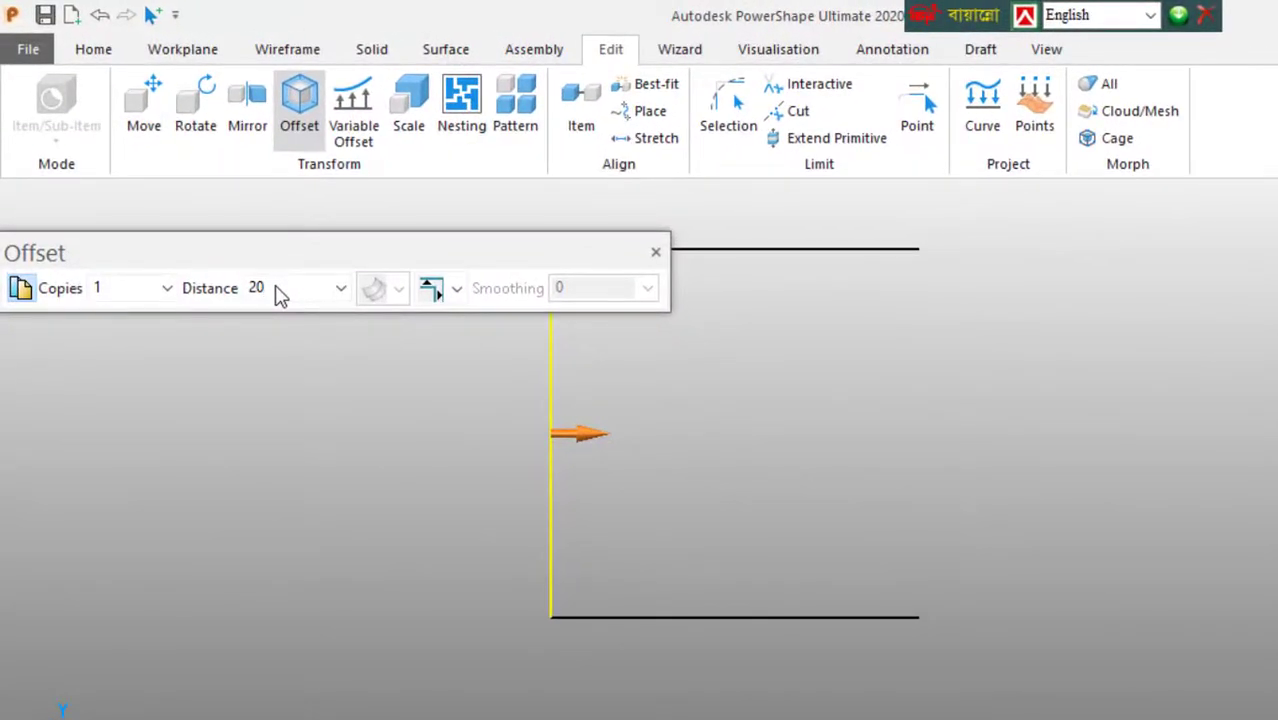
{"action": "key", "text": "Return"}
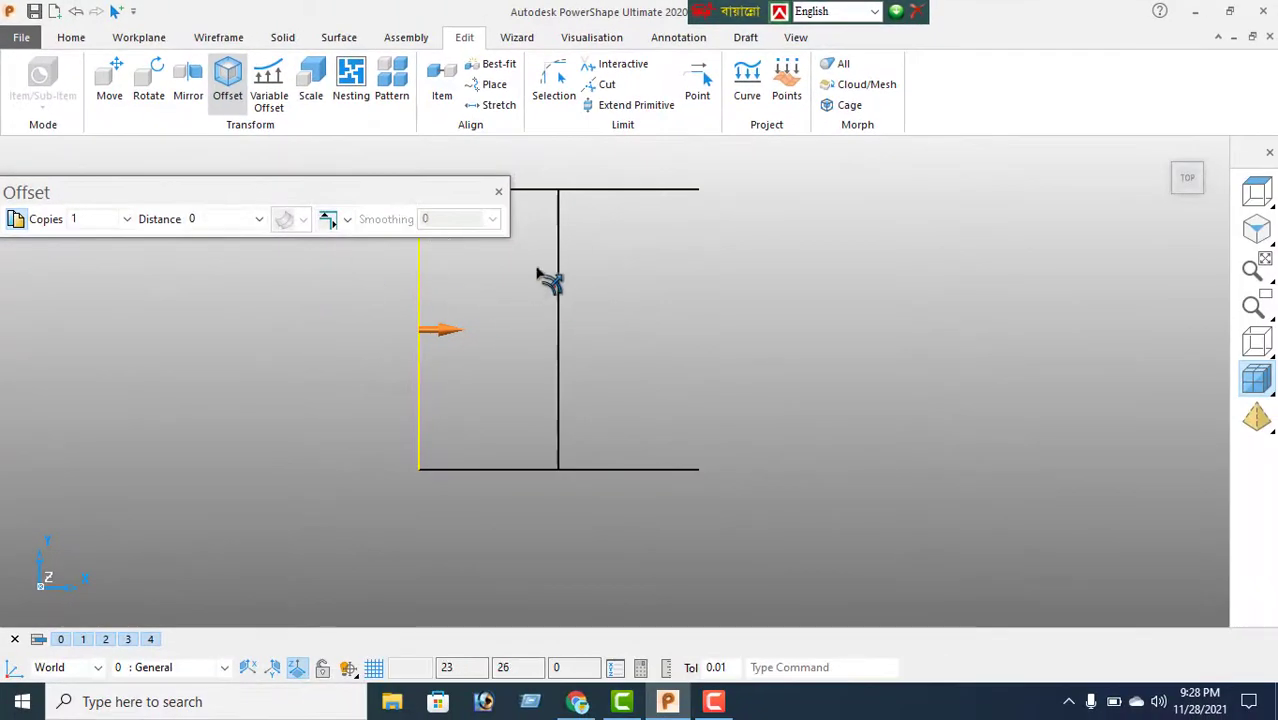
{"action": "left_click", "coordinate": [499, 195]}
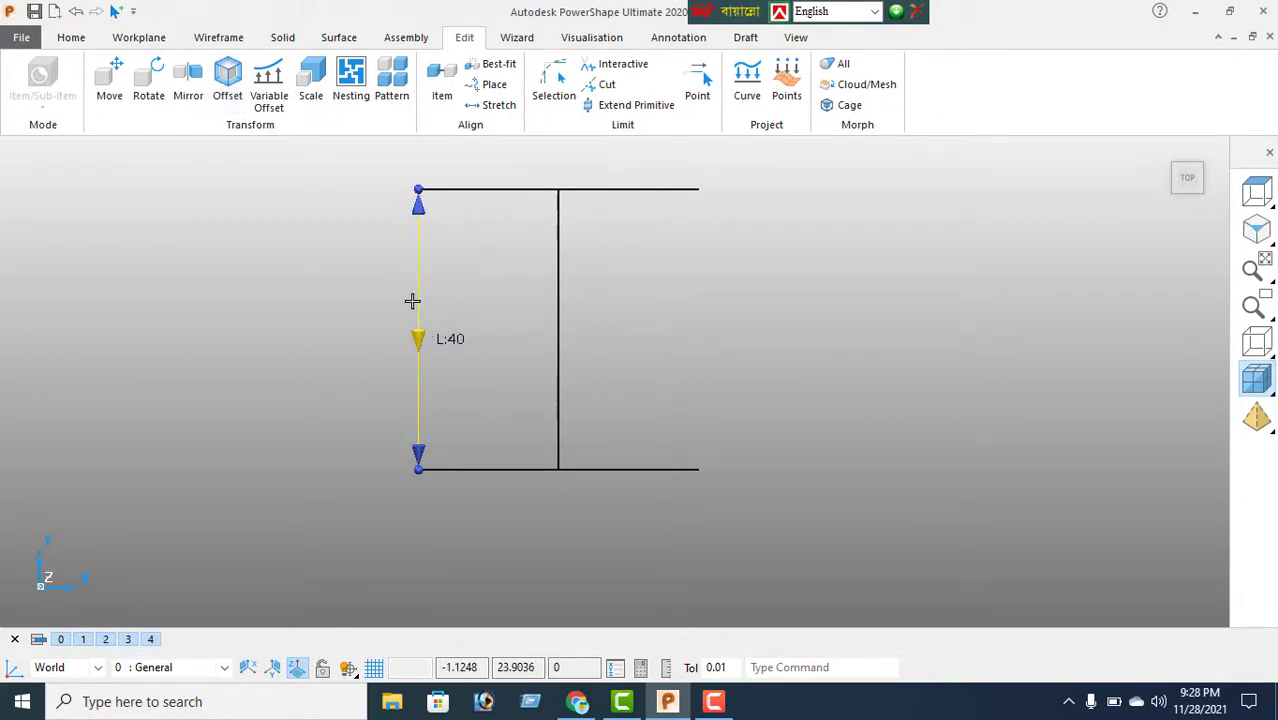
{"action": "key", "text": "Delete"}
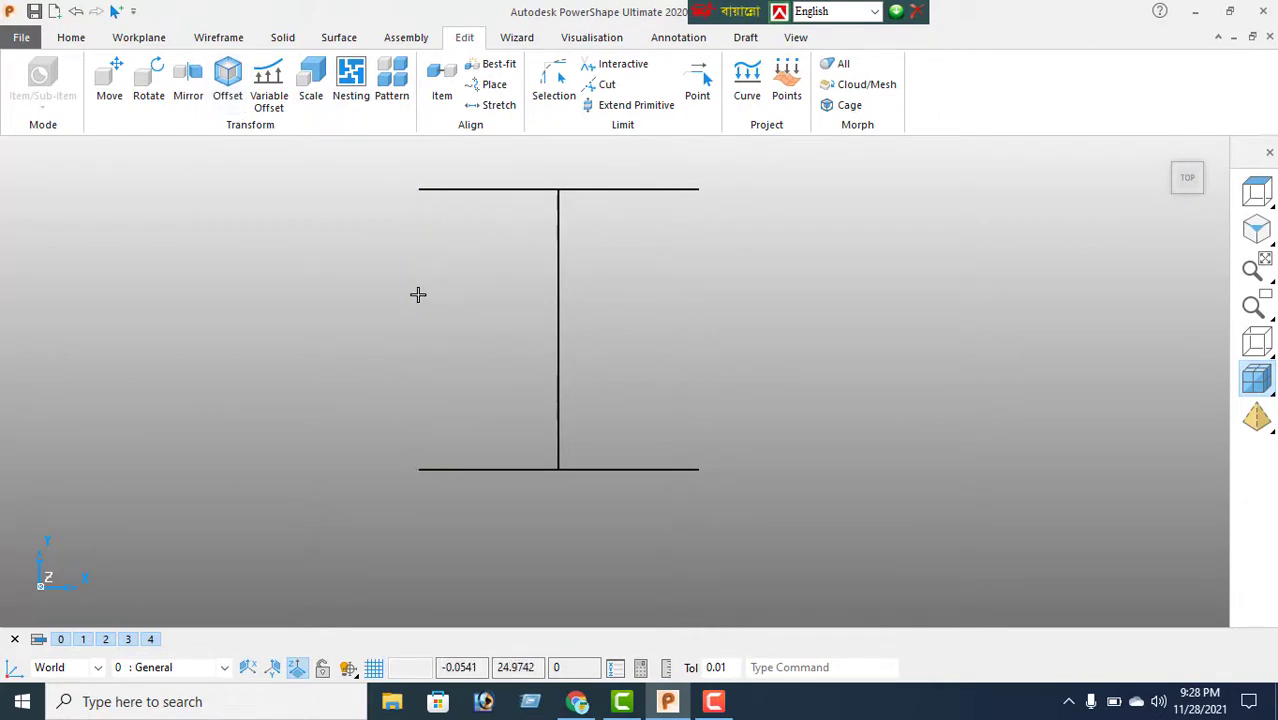
Step: Offset the central vertical line by 6 and by -6 to create a parallel copy on each side, then deselect it
{"action": "left_click", "coordinate": [559, 350]}
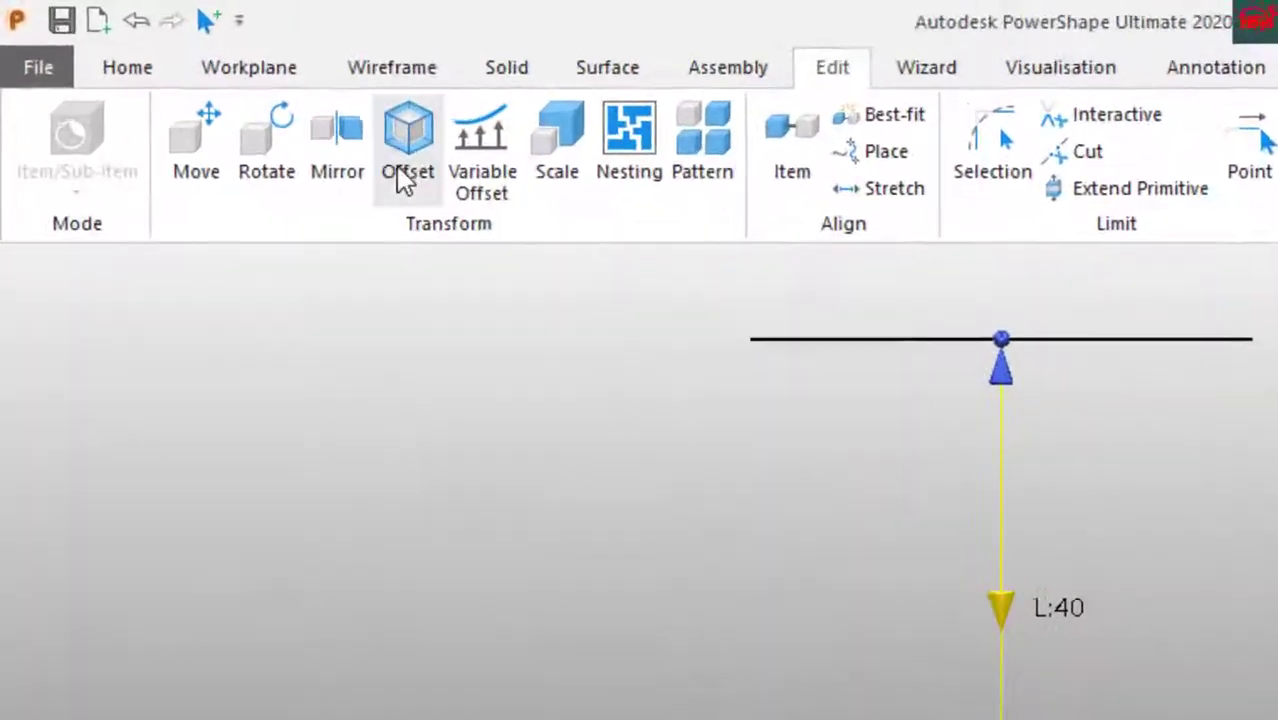
{"action": "left_click", "coordinate": [440, 182]}
{"action": "double_click", "coordinate": [423, 432]}
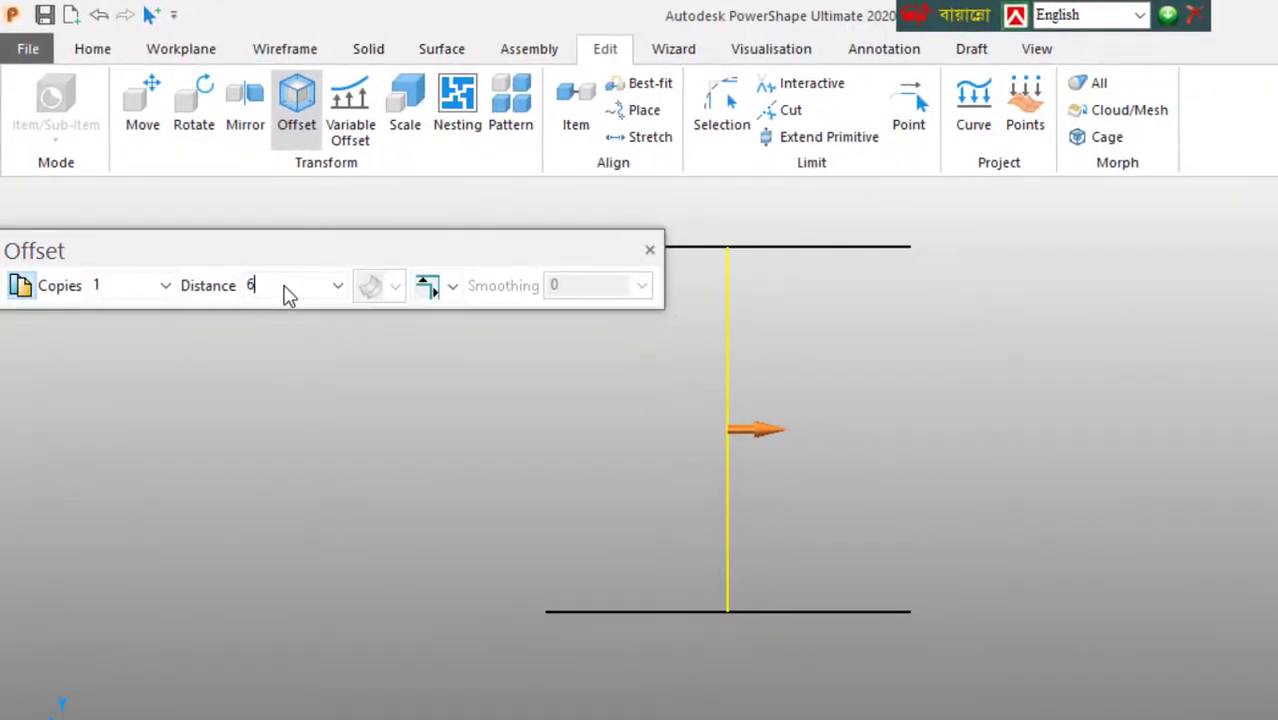
{"action": "type", "text": "6"}
{"action": "key", "text": "Return"}
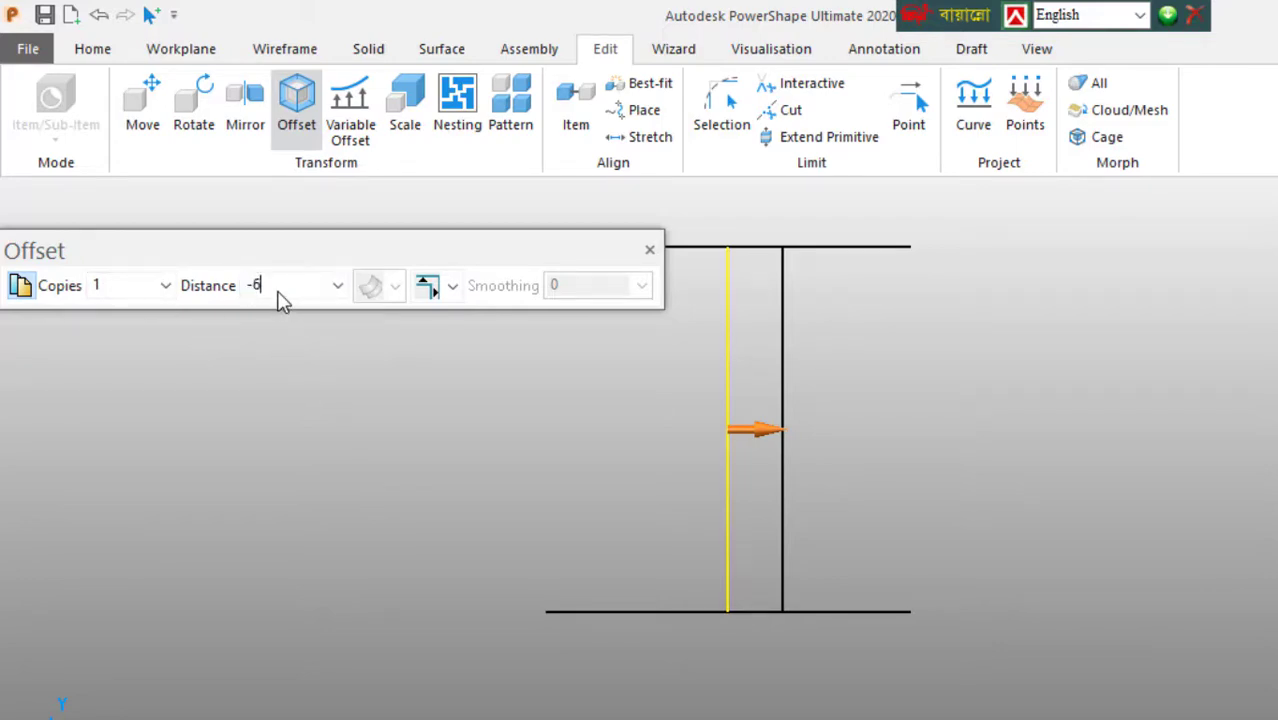
{"action": "type", "text": "-6"}
{"action": "key", "text": "Return"}
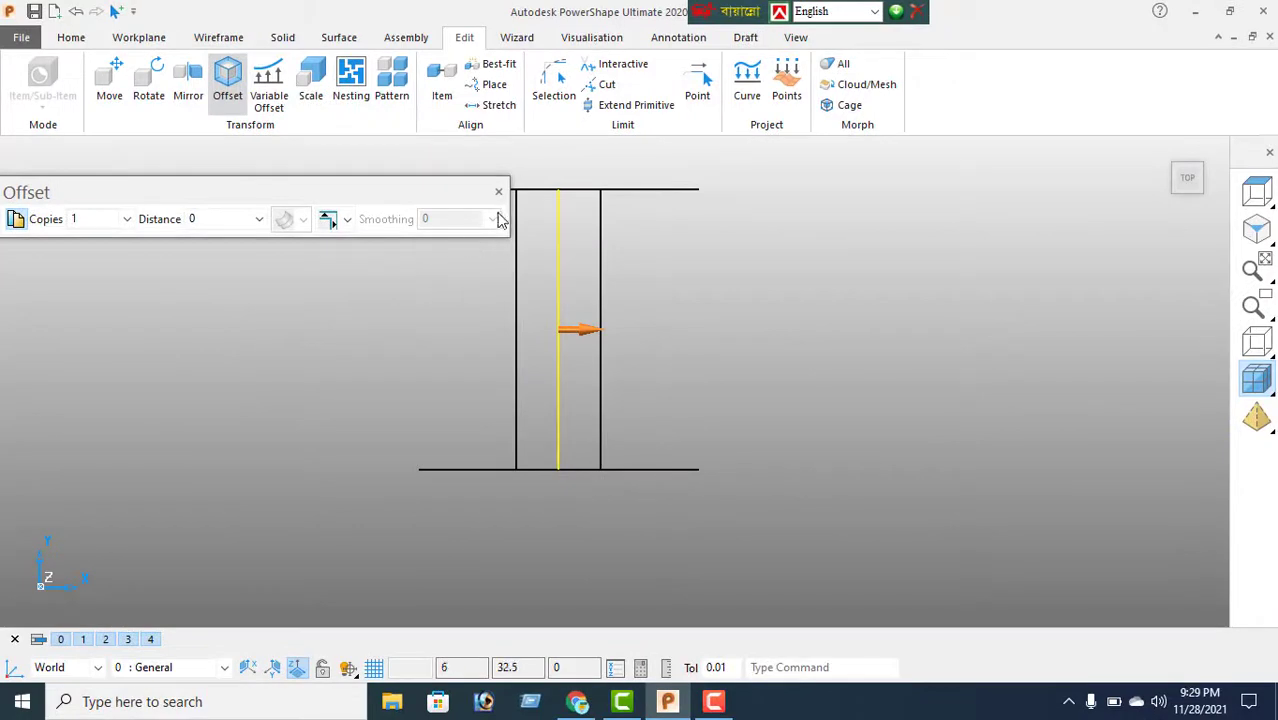
{"action": "left_click", "coordinate": [500, 190]}
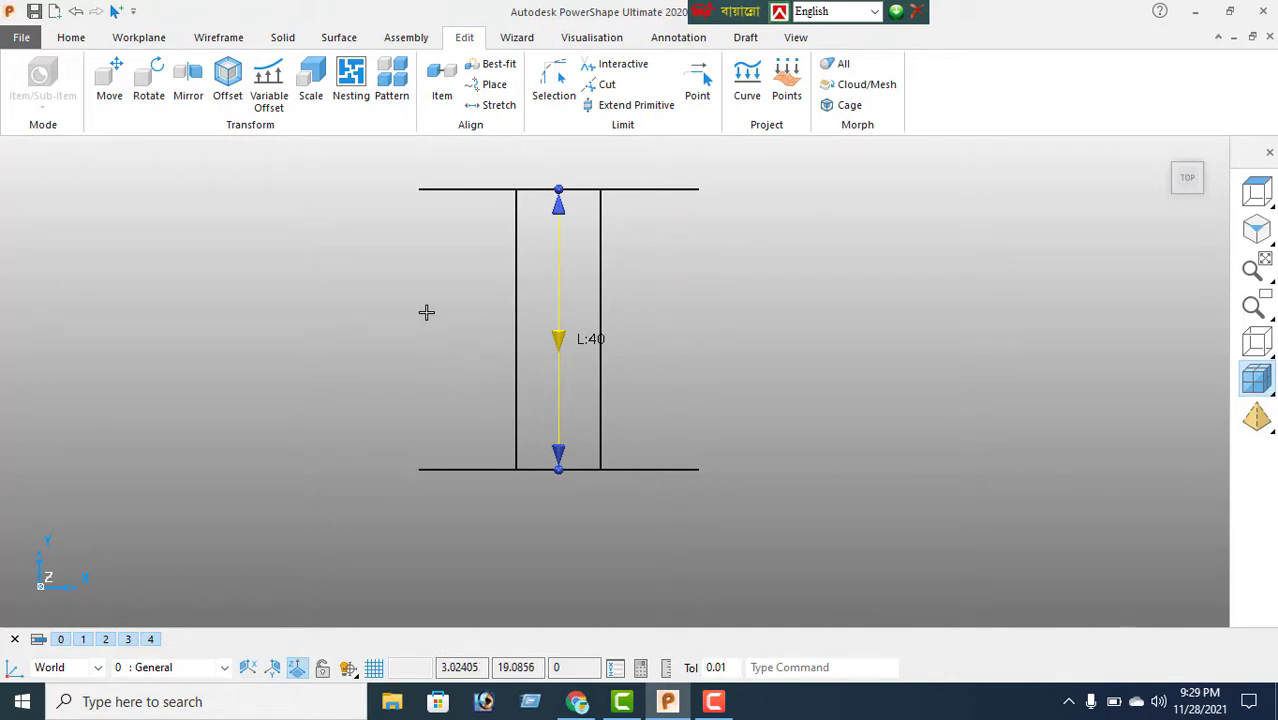
{"action": "right_click", "coordinate": [355, 277]}
{"action": "left_click", "coordinate": [401, 229]}
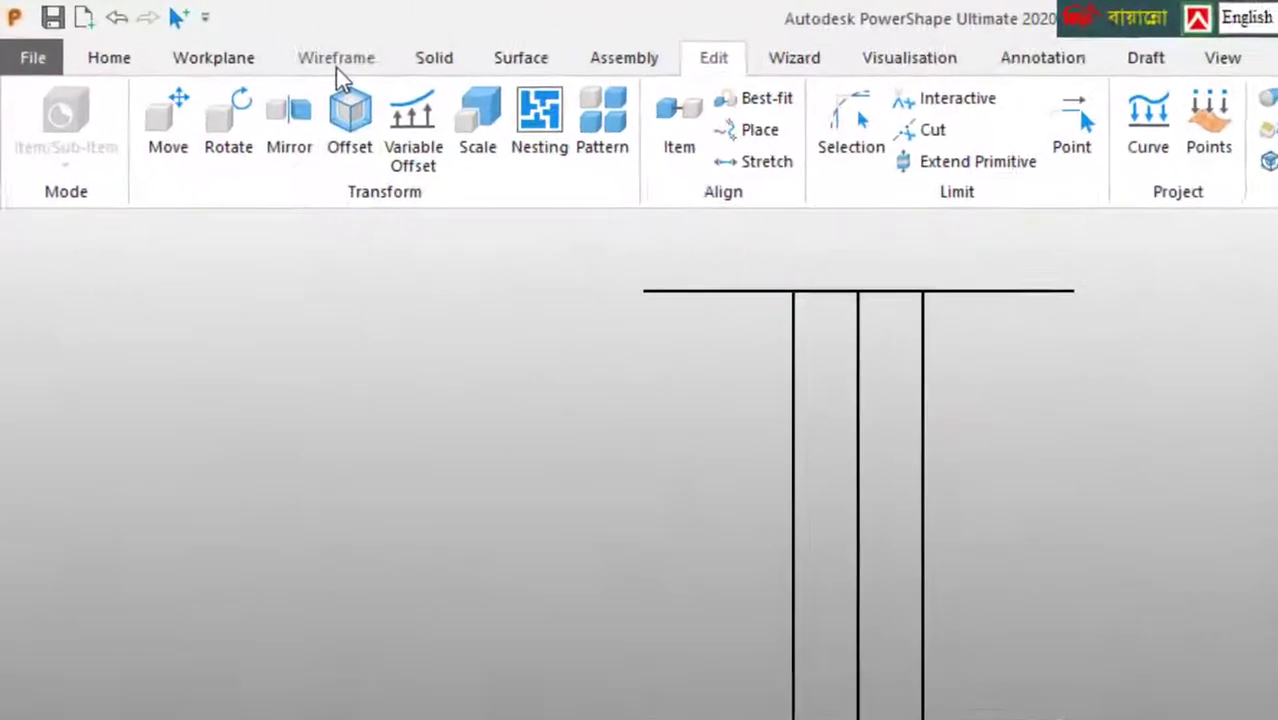
Step: Draw a full circle centred on the midpoint of the central vertical line, reaching the two side lines
{"action": "left_click", "coordinate": [218, 37]}
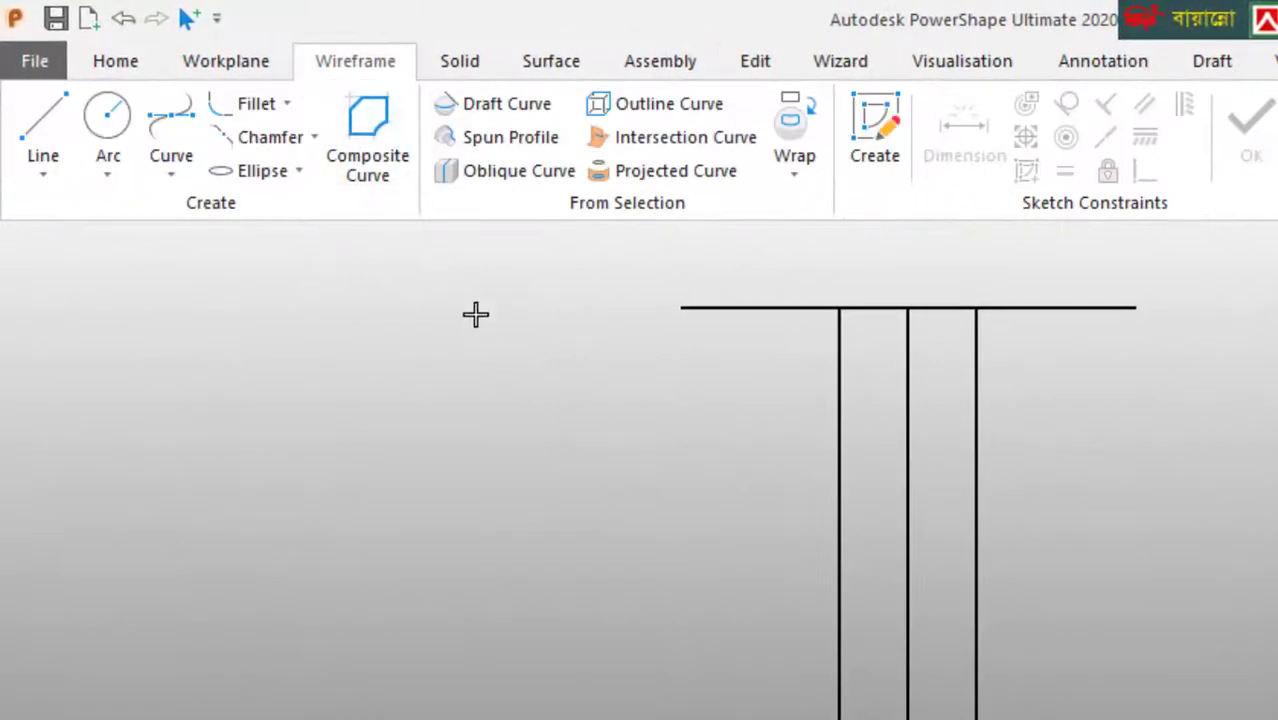
{"action": "left_click", "coordinate": [108, 128]}
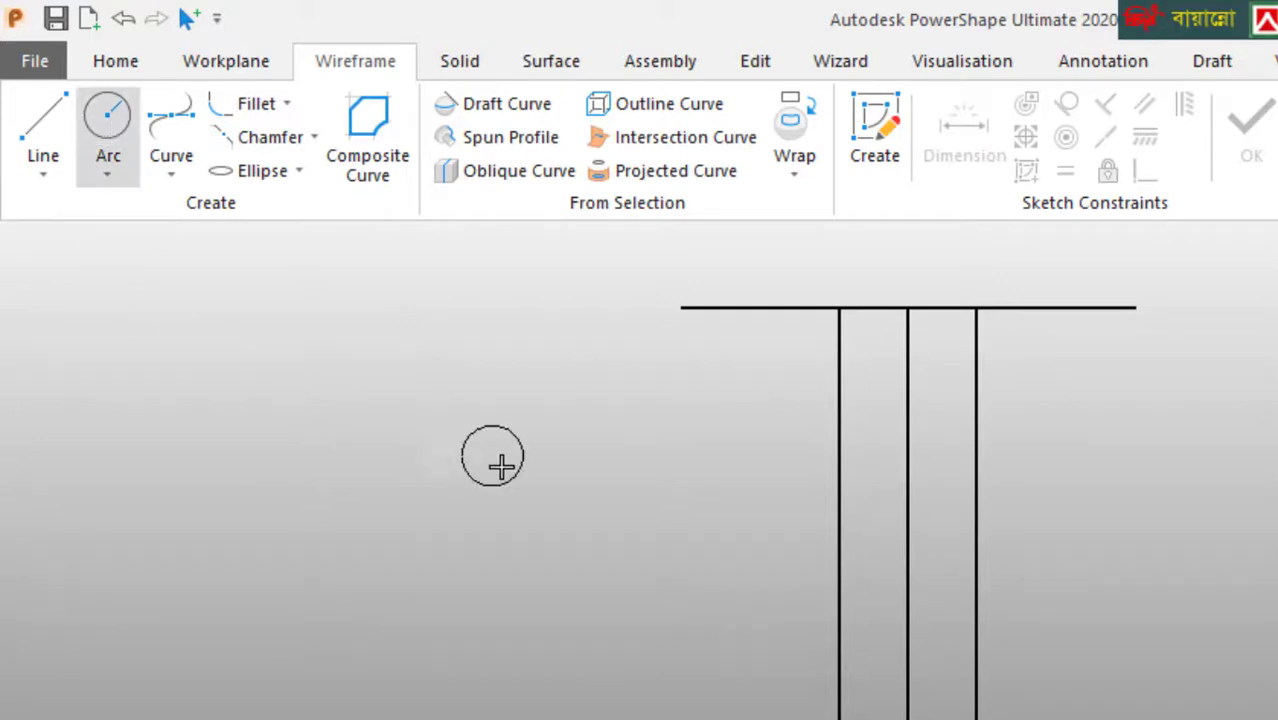
{"action": "left_click", "coordinate": [908, 537]}
{"action": "right_click", "coordinate": [504, 348]}
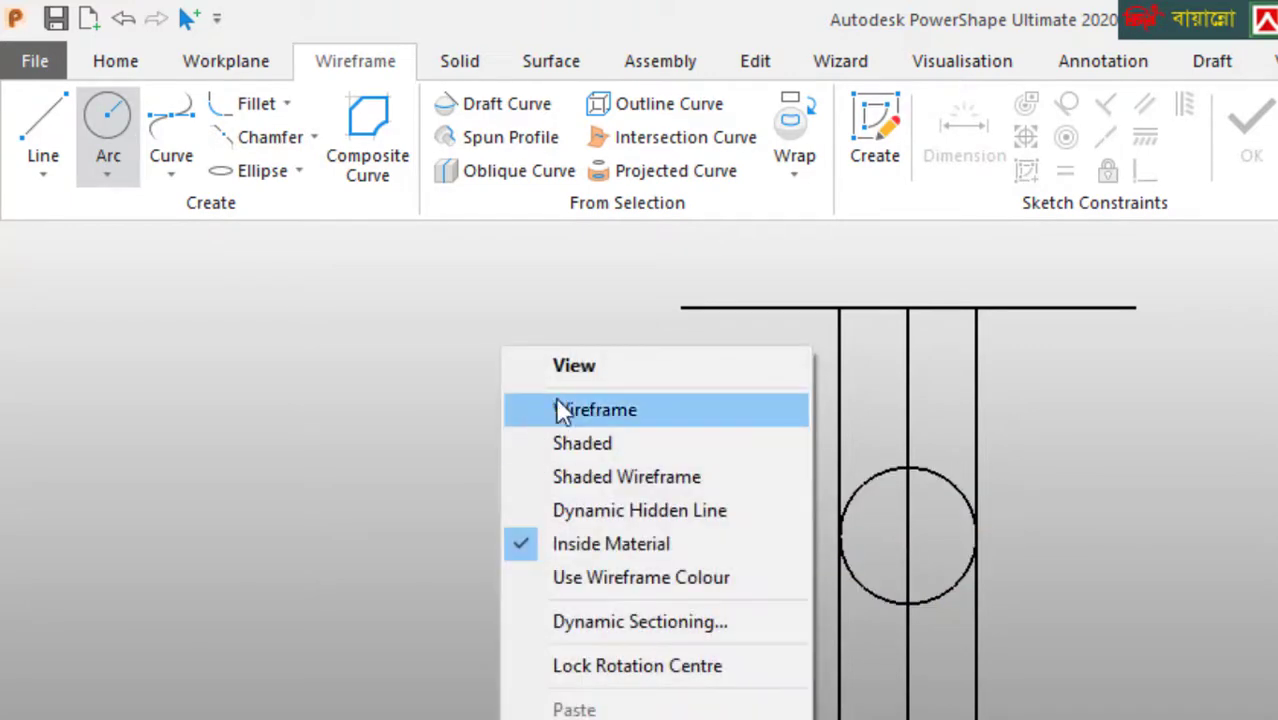
Step: Define the central circle by diameter, set the diameter to 16, and deselect the circle
{"action": "left_click", "coordinate": [574, 372]}
{"action": "left_click", "coordinate": [943, 595]}
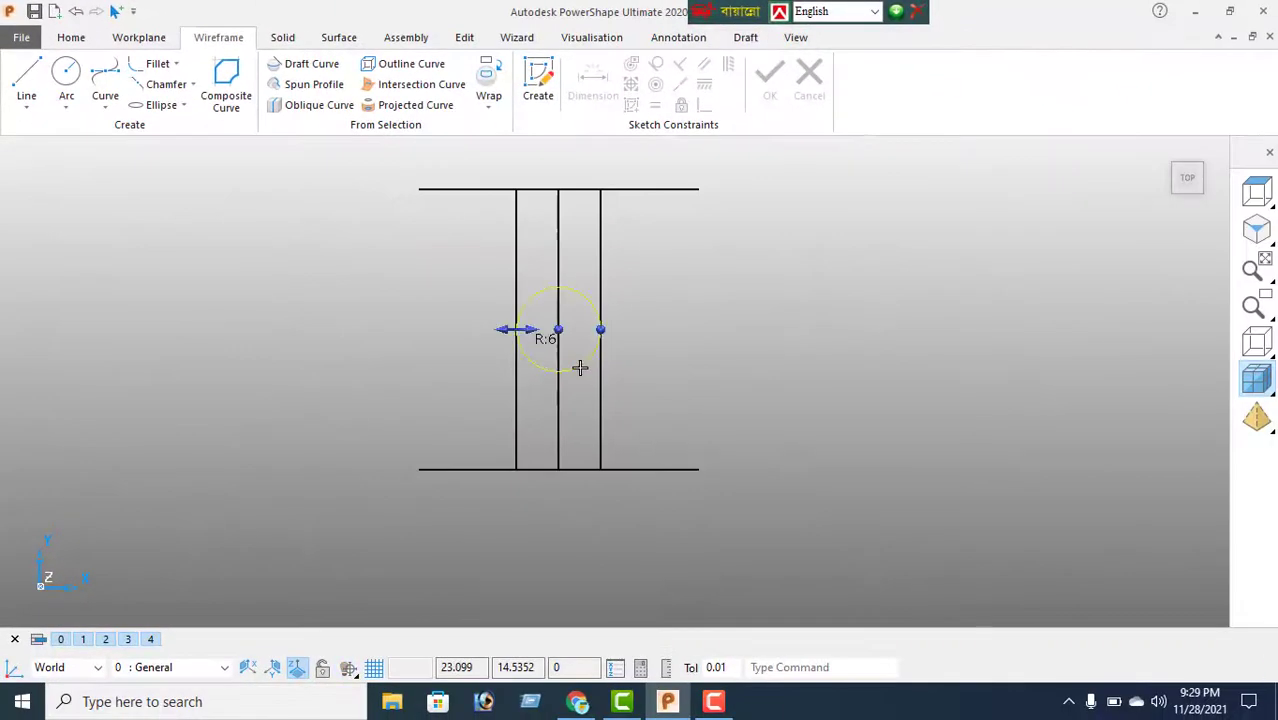
{"action": "double_click", "coordinate": [580, 368]}
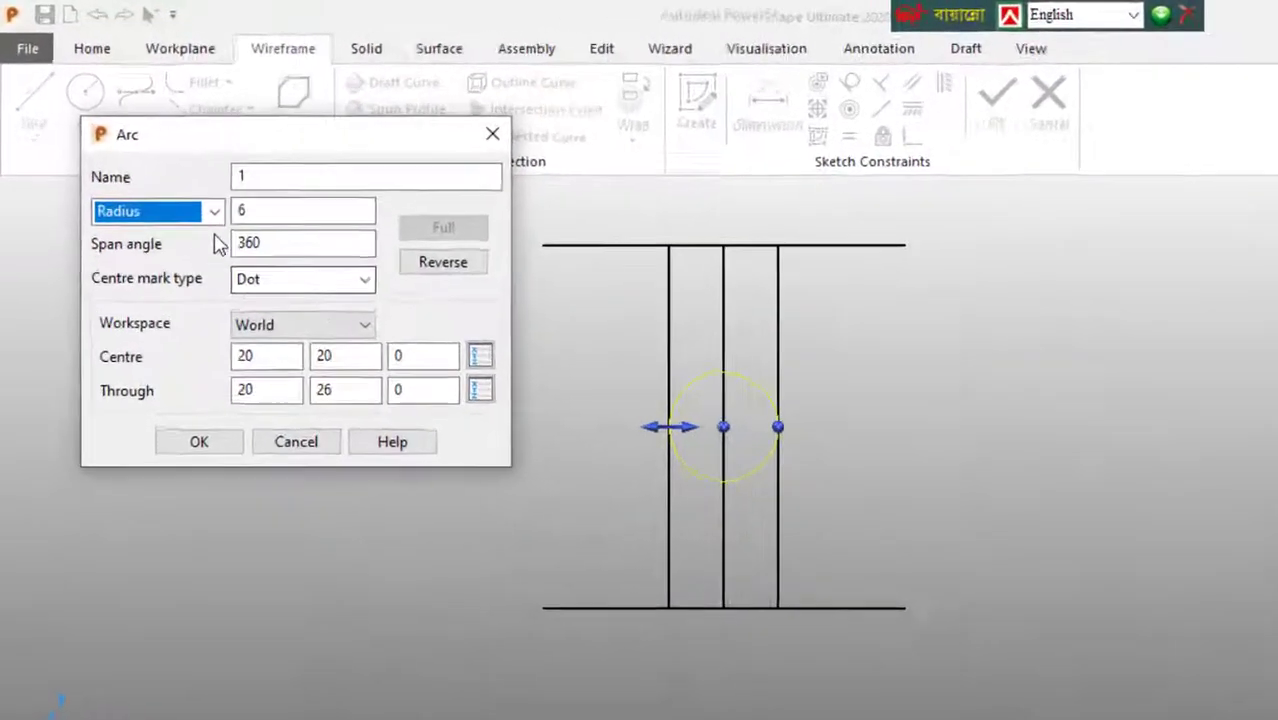
{"action": "left_click", "coordinate": [214, 211]}
{"action": "left_click", "coordinate": [138, 256]}
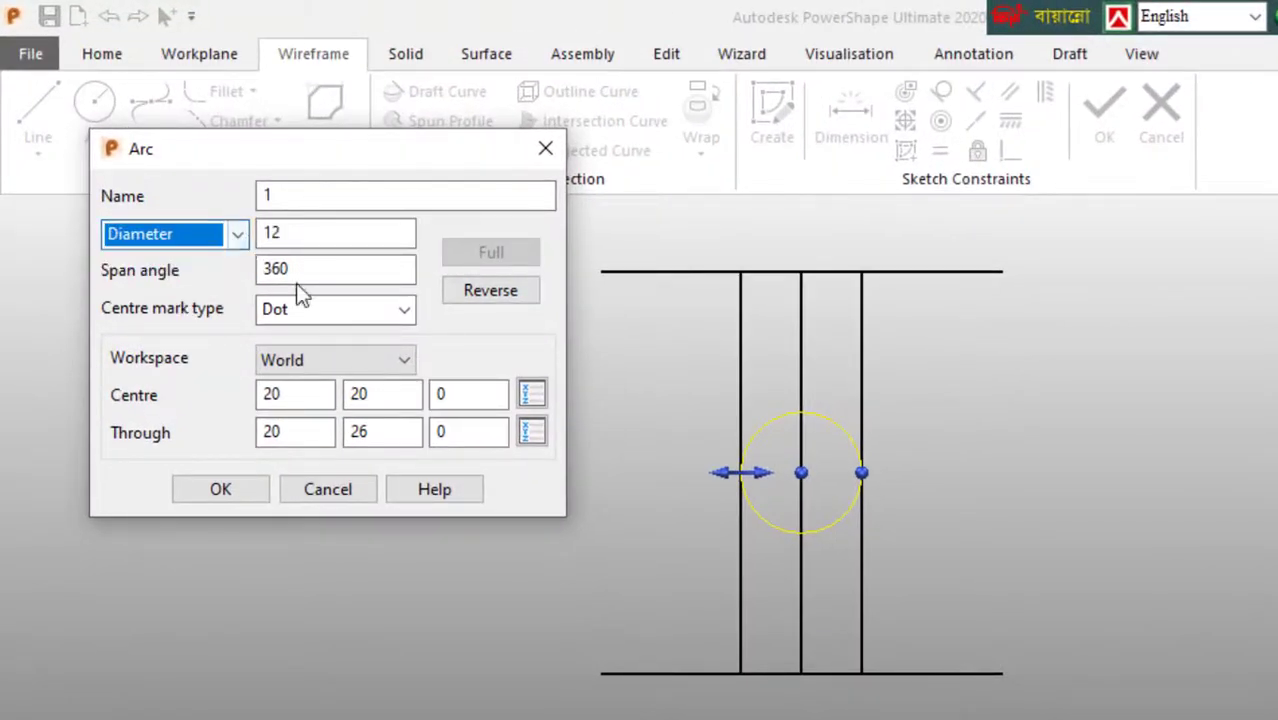
{"action": "left_click", "coordinate": [285, 232]}
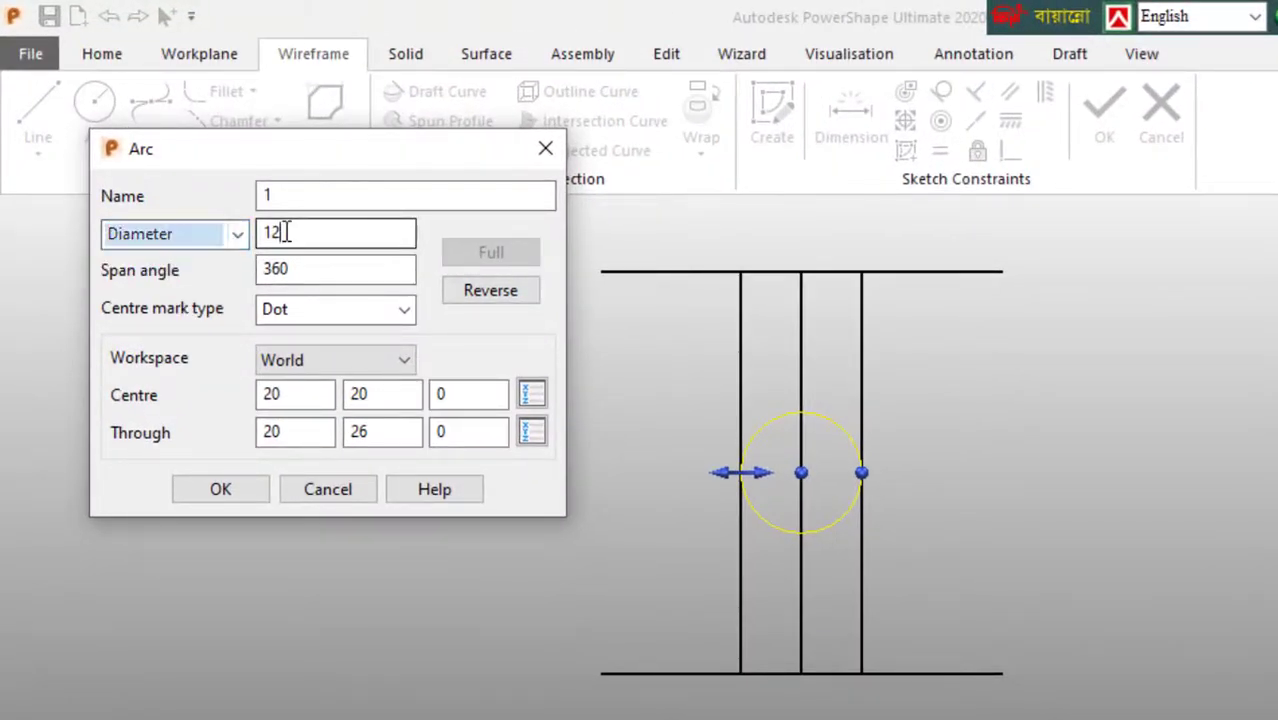
{"action": "left_click_drag", "start_coordinate": [285, 232], "coordinate": [252, 234]}
{"action": "type", "text": "16"}
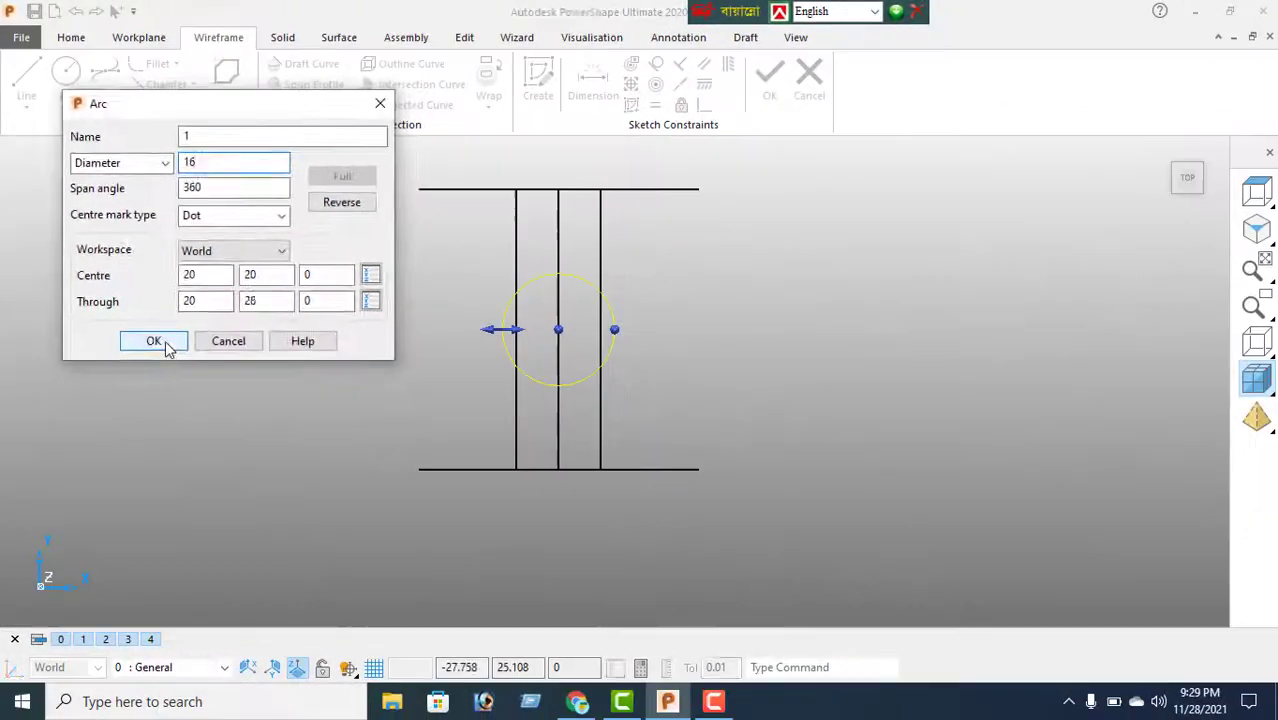
{"action": "left_click", "coordinate": [220, 489]}
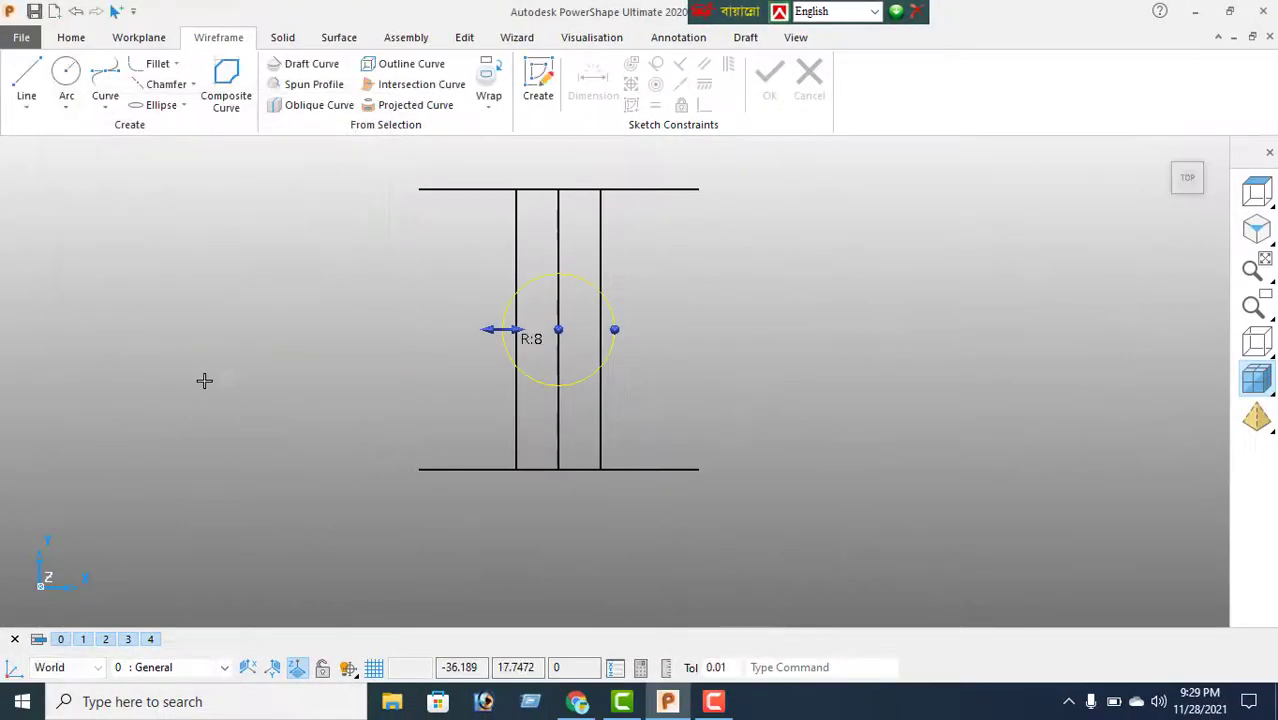
{"action": "right_click", "coordinate": [212, 262]}
{"action": "left_click", "coordinate": [262, 226]}
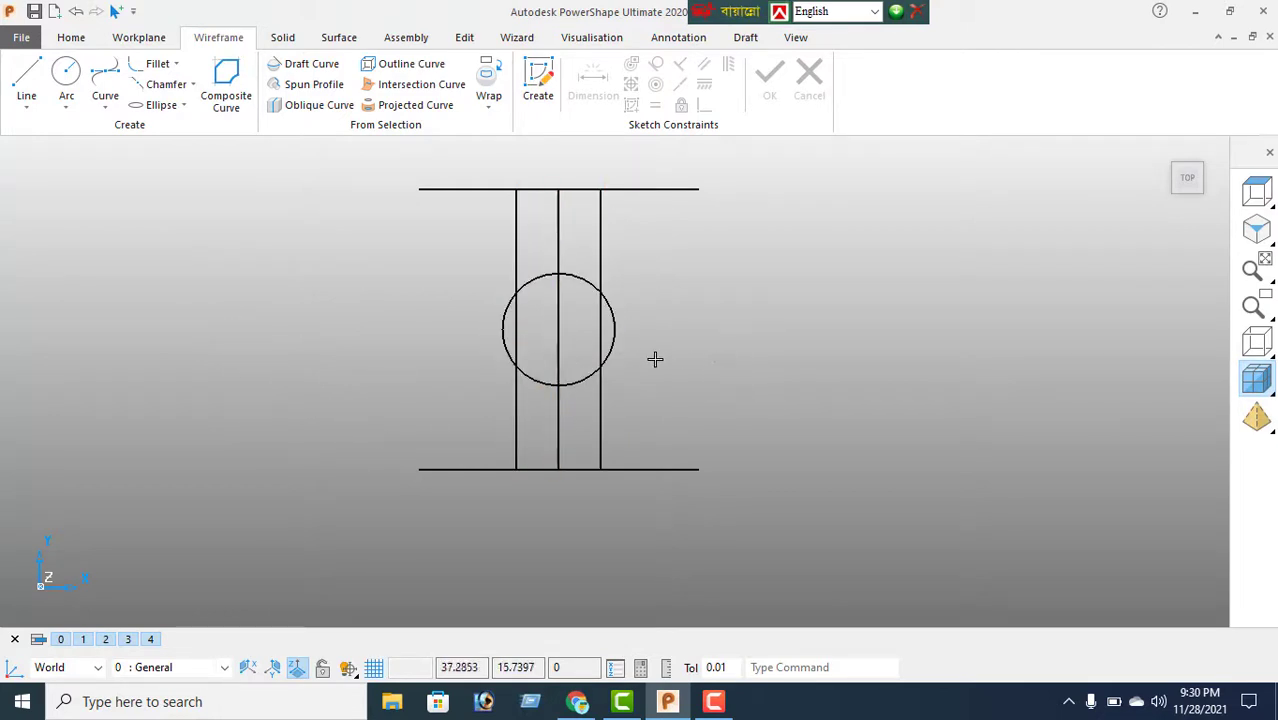
Step: Delete the central vertical line running through the circle
{"action": "left_click", "coordinate": [558, 338]}
{"action": "right_click", "coordinate": [342, 285]}
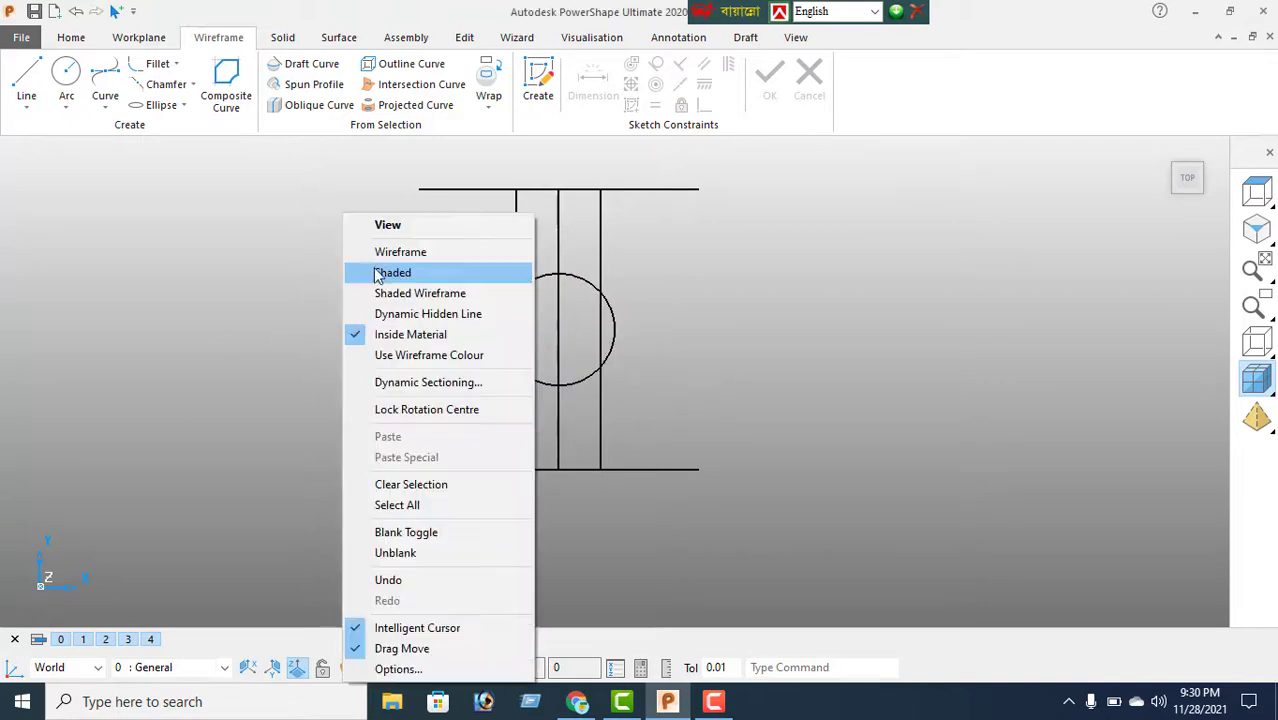
{"action": "left_click", "coordinate": [386, 232]}
{"action": "left_click", "coordinate": [557, 332]}
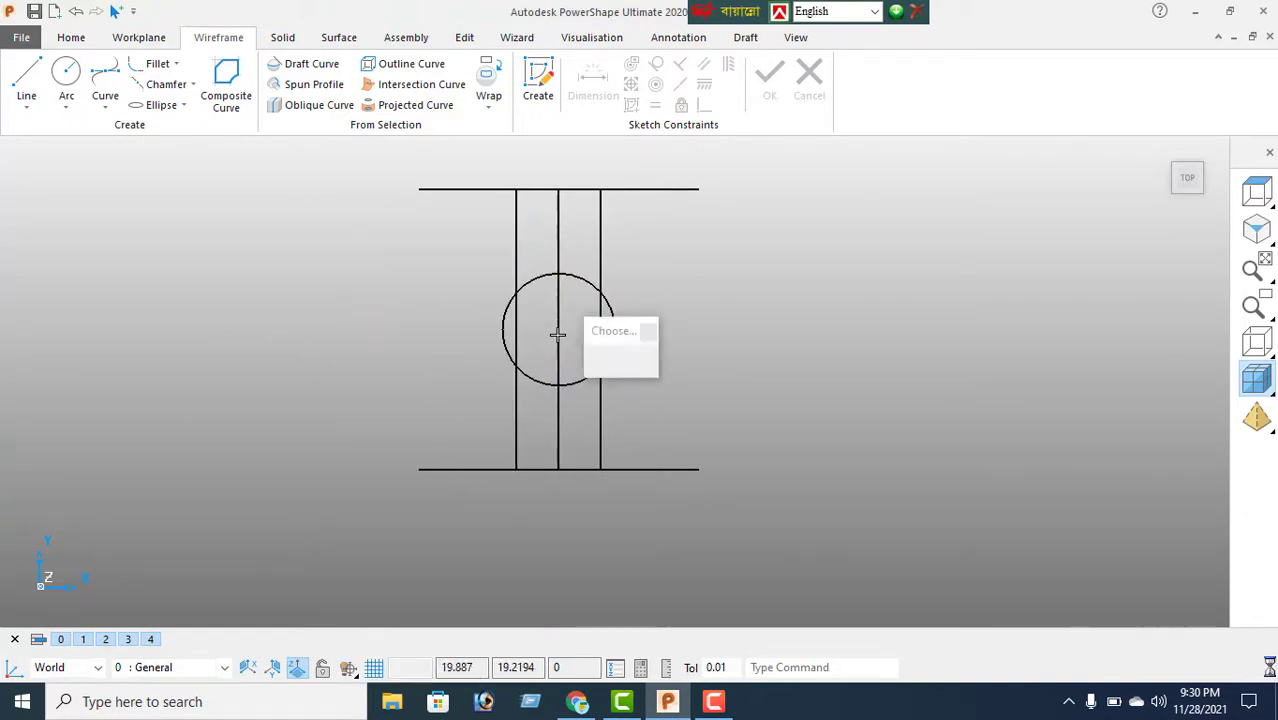
{"action": "left_click", "coordinate": [559, 242]}
{"action": "key", "text": "Delete"}
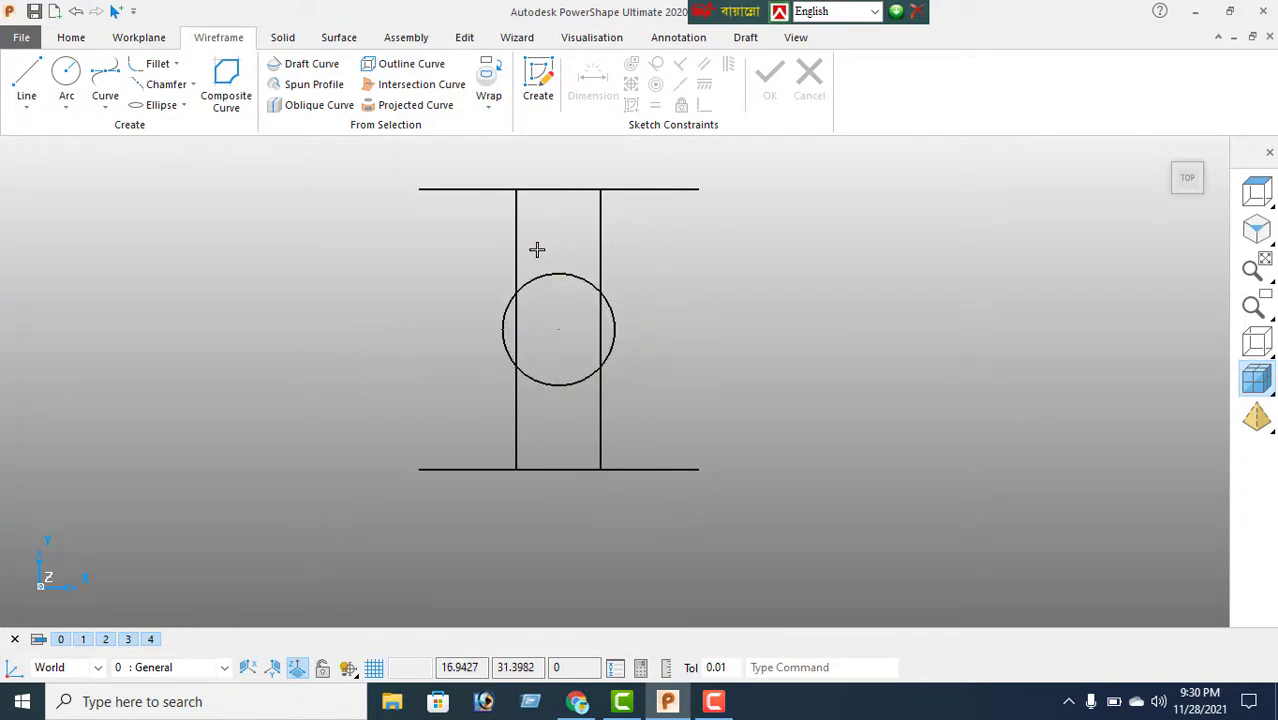
Step: Offset one copy of the top horizontal line downward by a distance of 4, then deselect it
{"action": "left_click", "coordinate": [500, 188]}
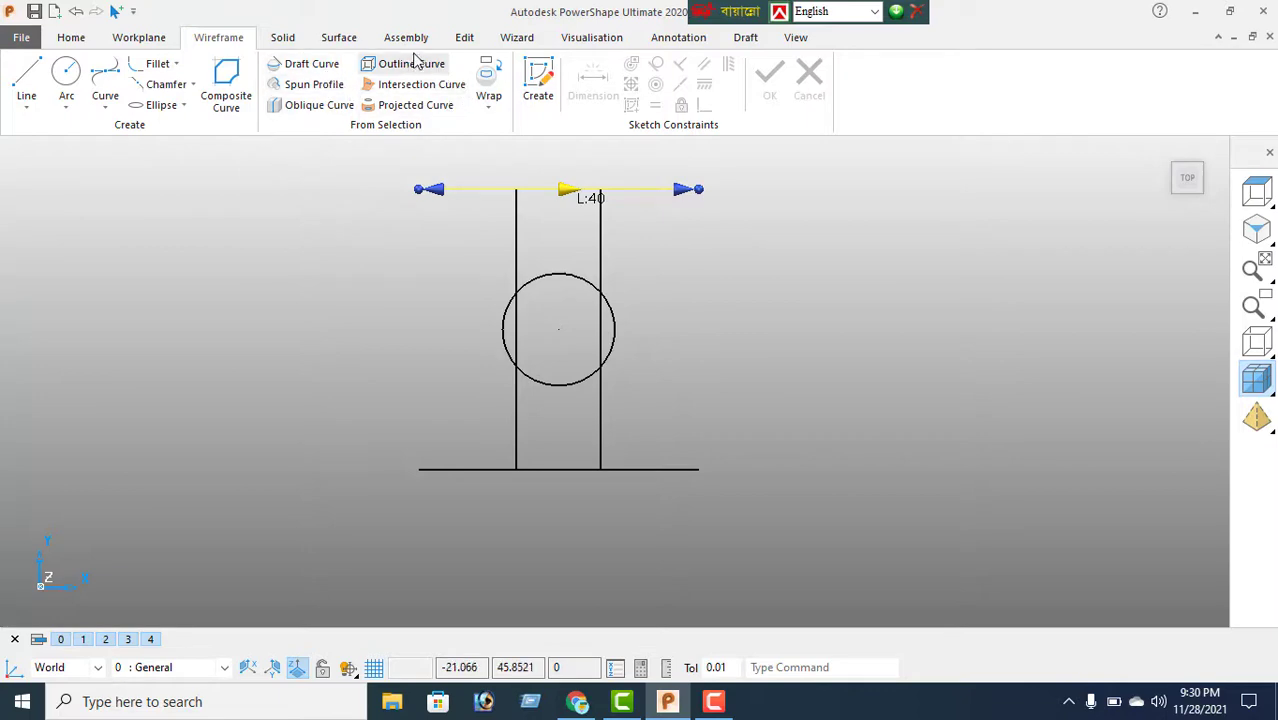
{"action": "left_click", "coordinate": [464, 38]}
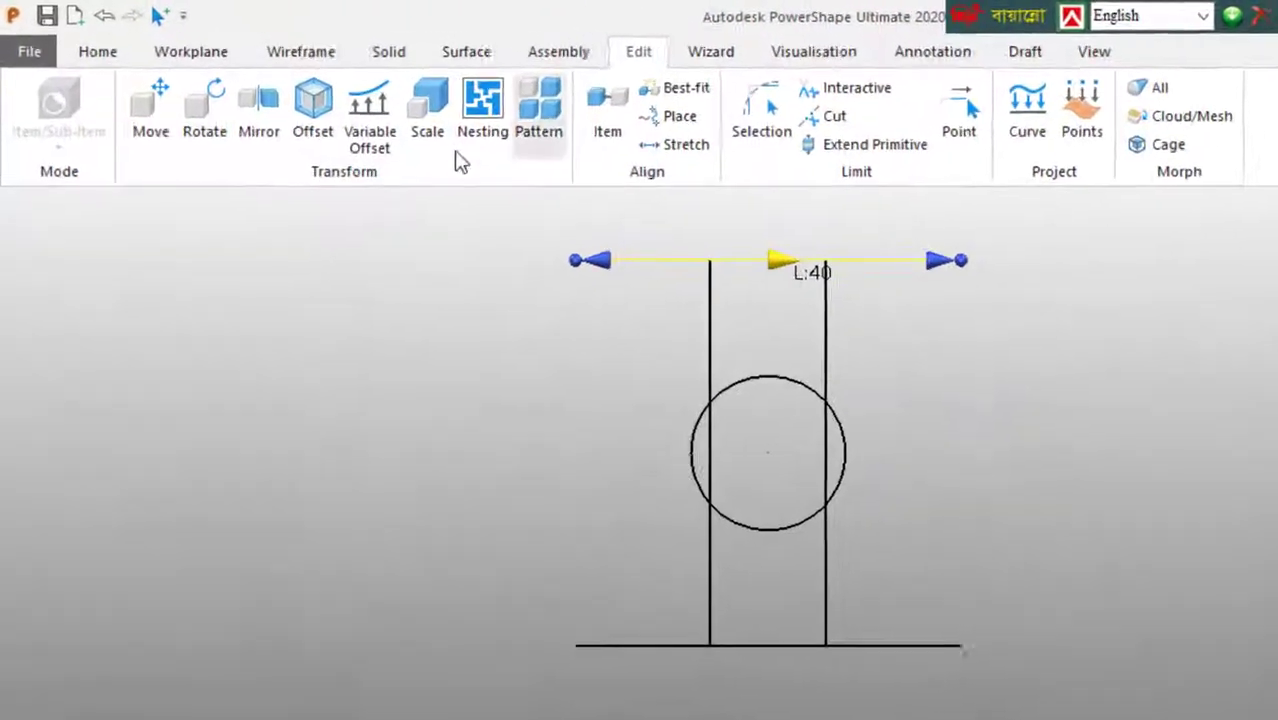
{"action": "left_click", "coordinate": [228, 100]}
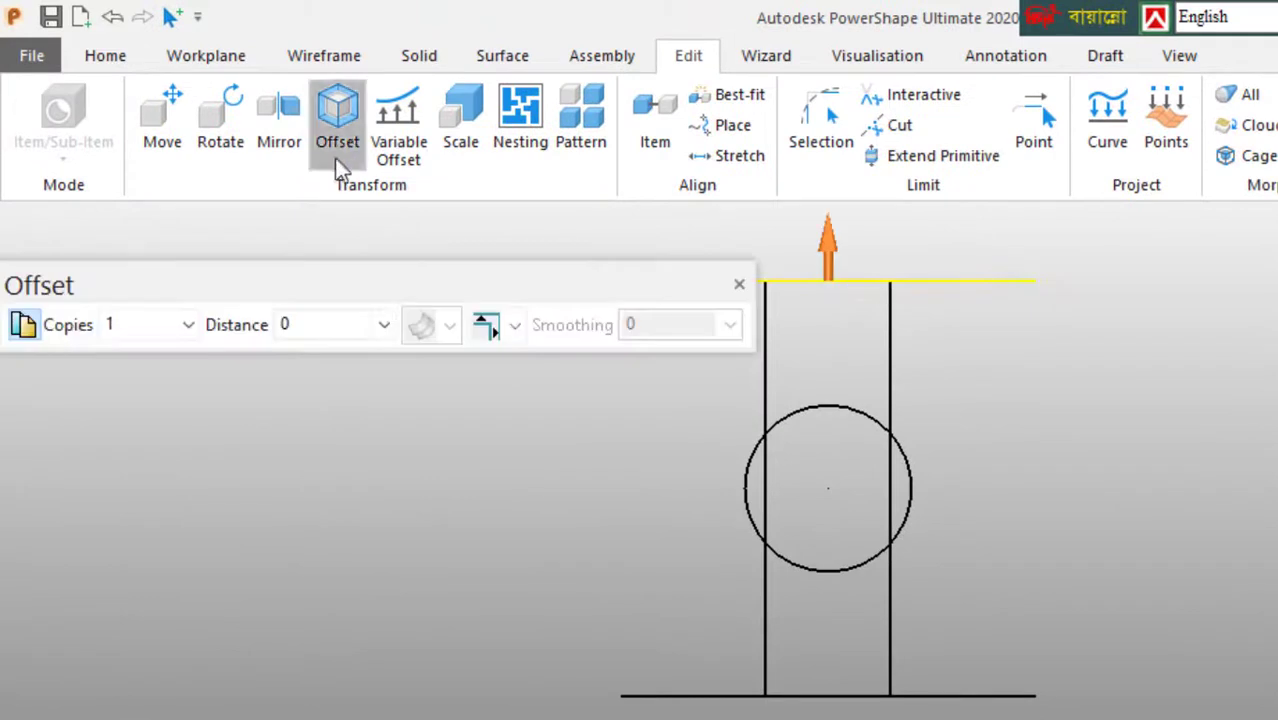
{"action": "left_click", "coordinate": [831, 258]}
{"action": "left_click", "coordinate": [336, 331]}
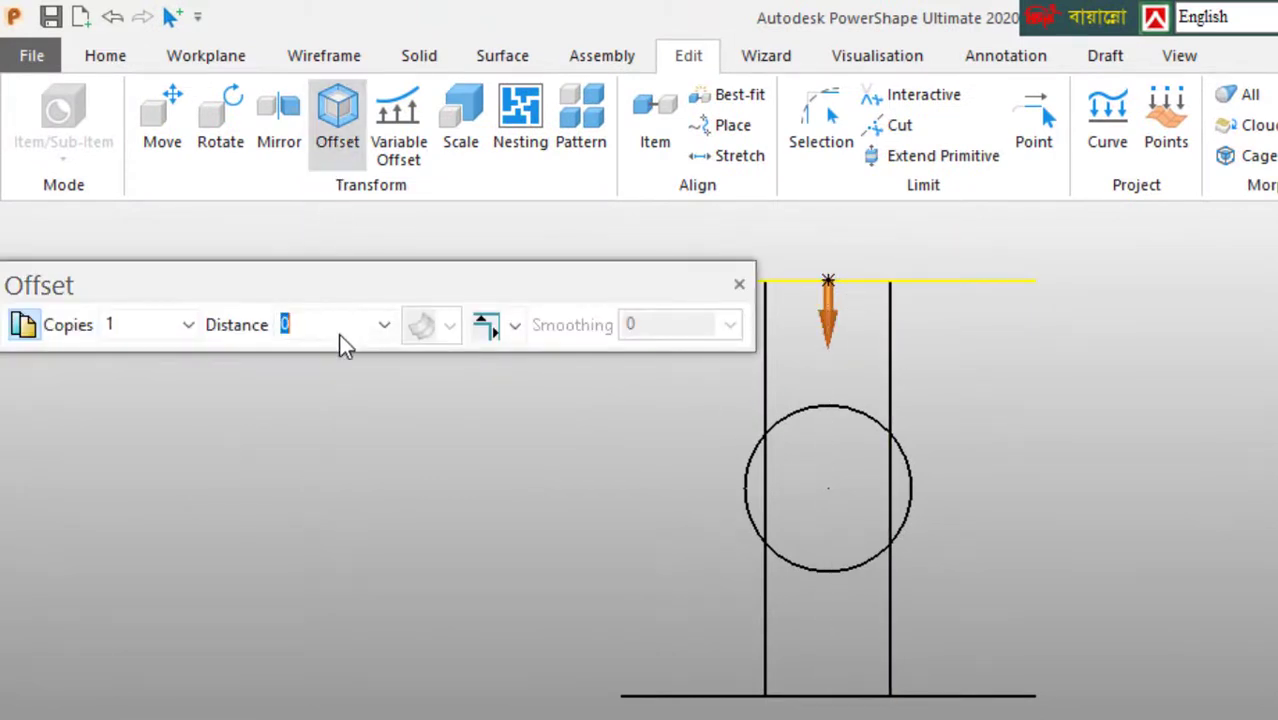
{"action": "type", "text": "4"}
{"action": "key", "text": "Return"}
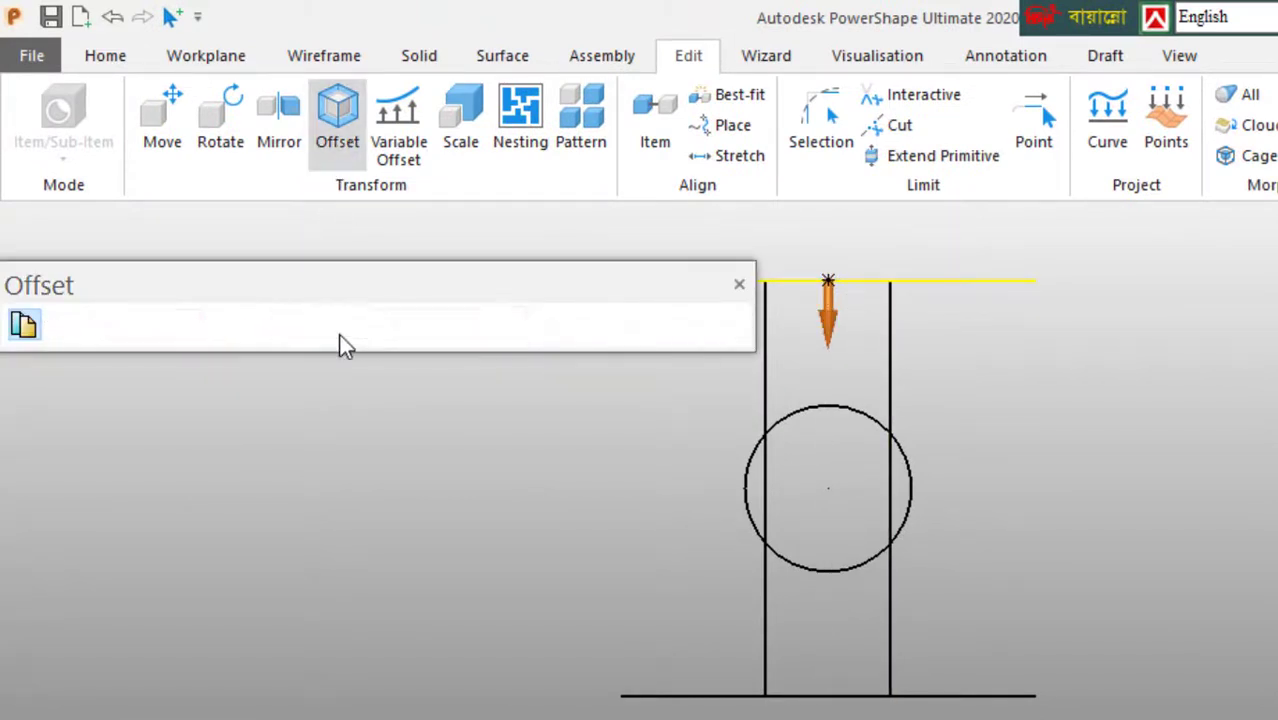
{"action": "left_click", "coordinate": [739, 285]}
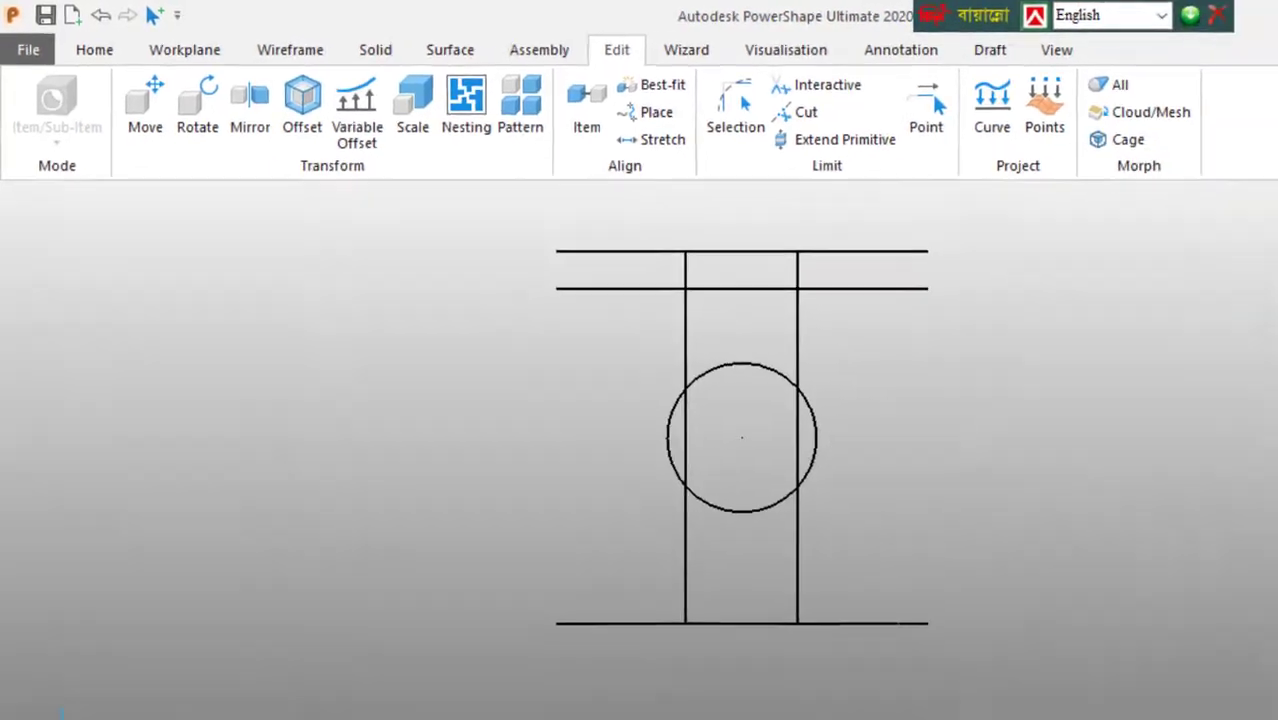
{"action": "right_click", "coordinate": [1036, 214]}
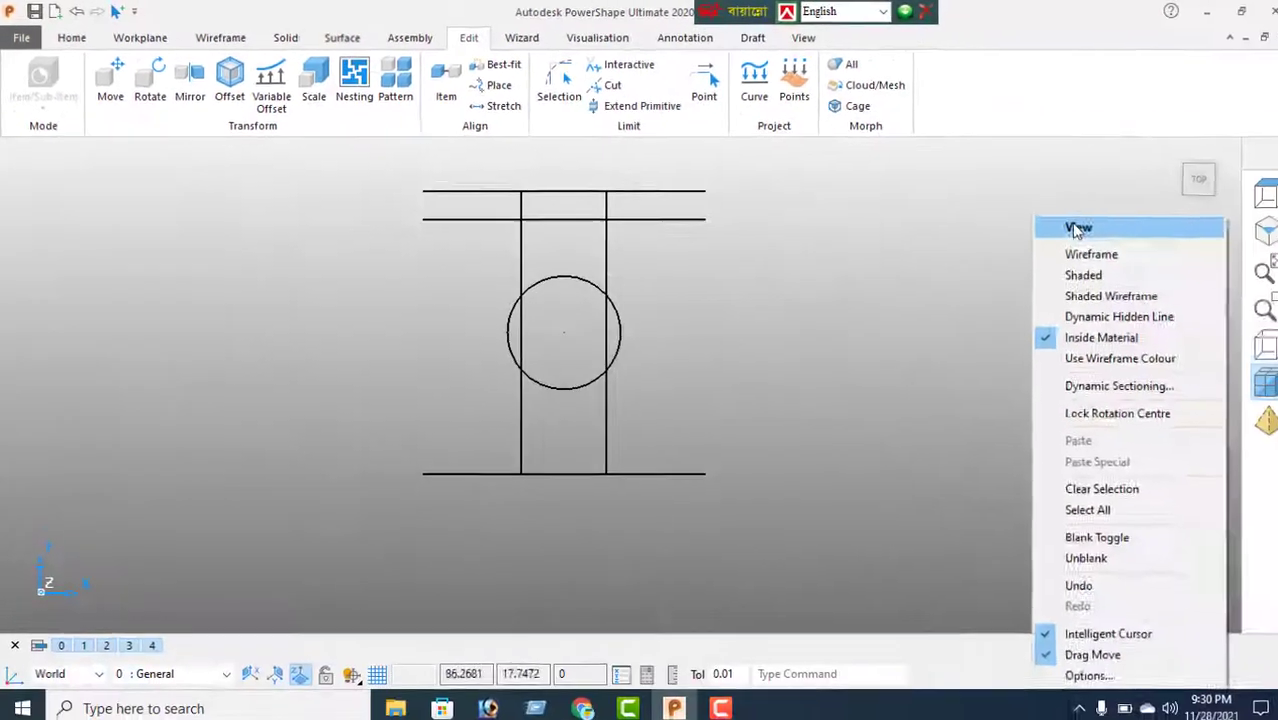
{"action": "left_click", "coordinate": [1073, 225]}
Step: Offset one copy of the bottom horizontal line upward by a distance of 4, then deselect it
{"action": "left_click", "coordinate": [782, 623]}
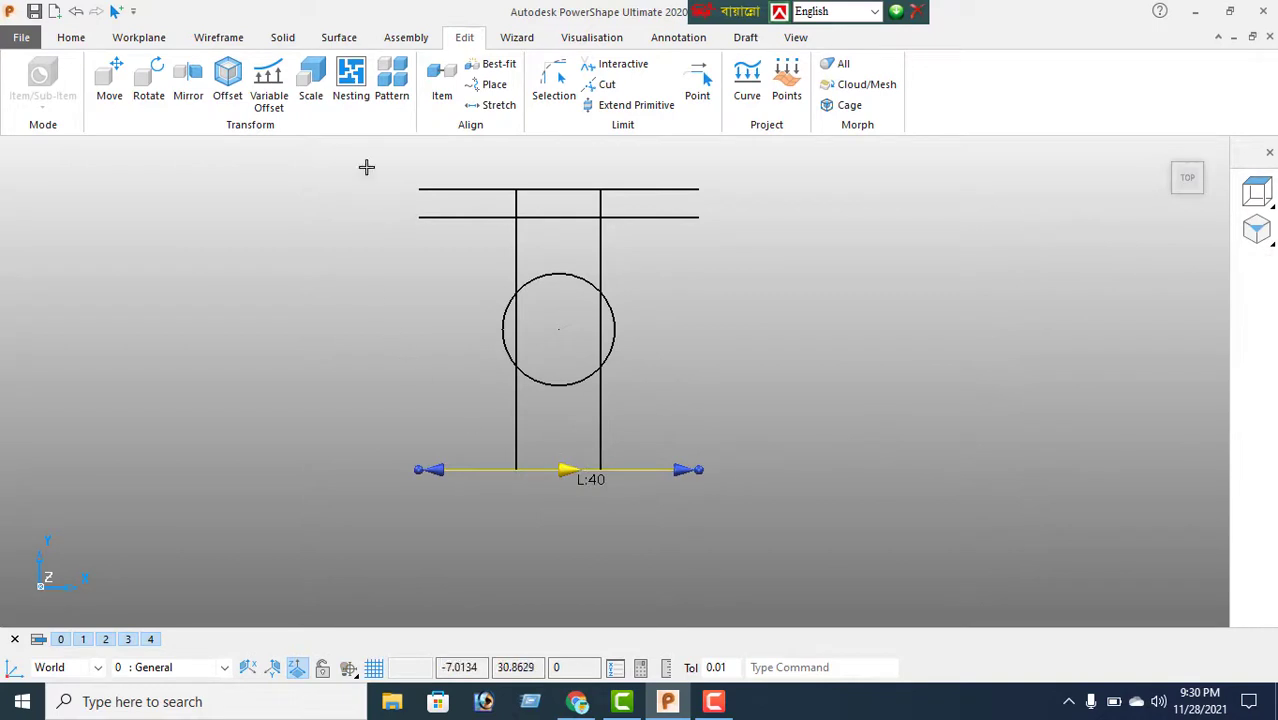
{"action": "left_click", "coordinate": [227, 82]}
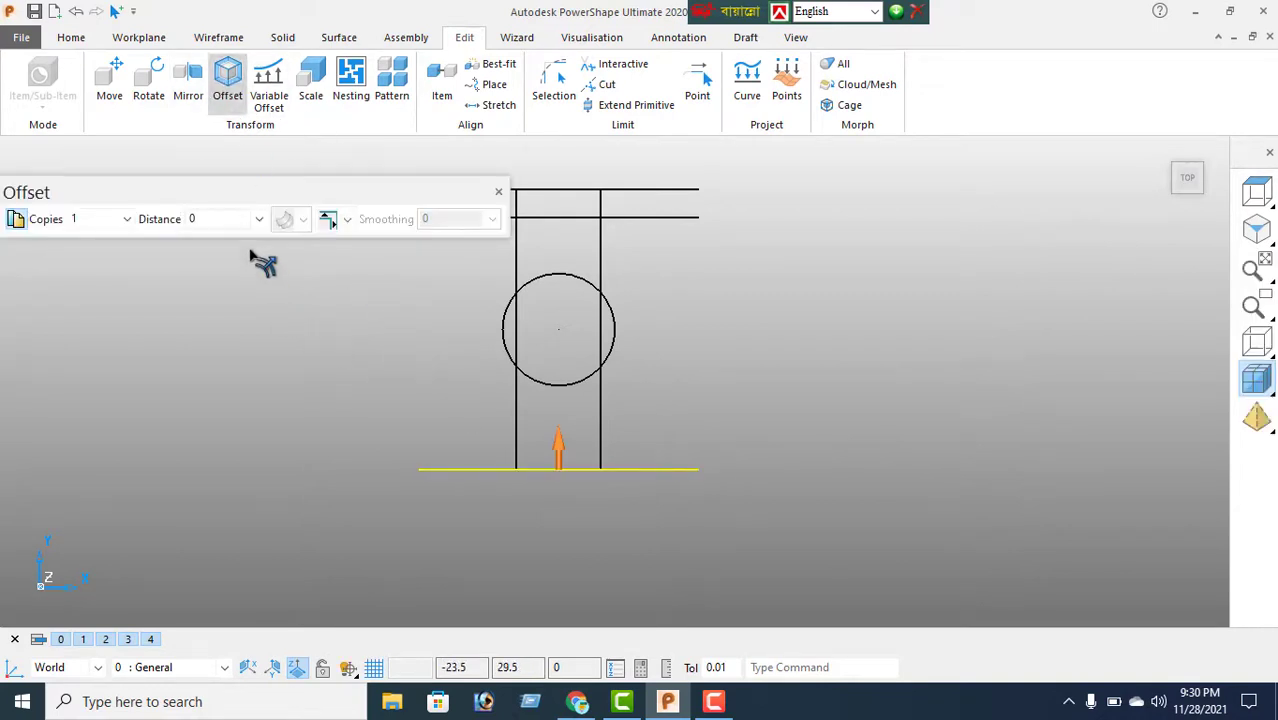
{"action": "left_click", "coordinate": [211, 220]}
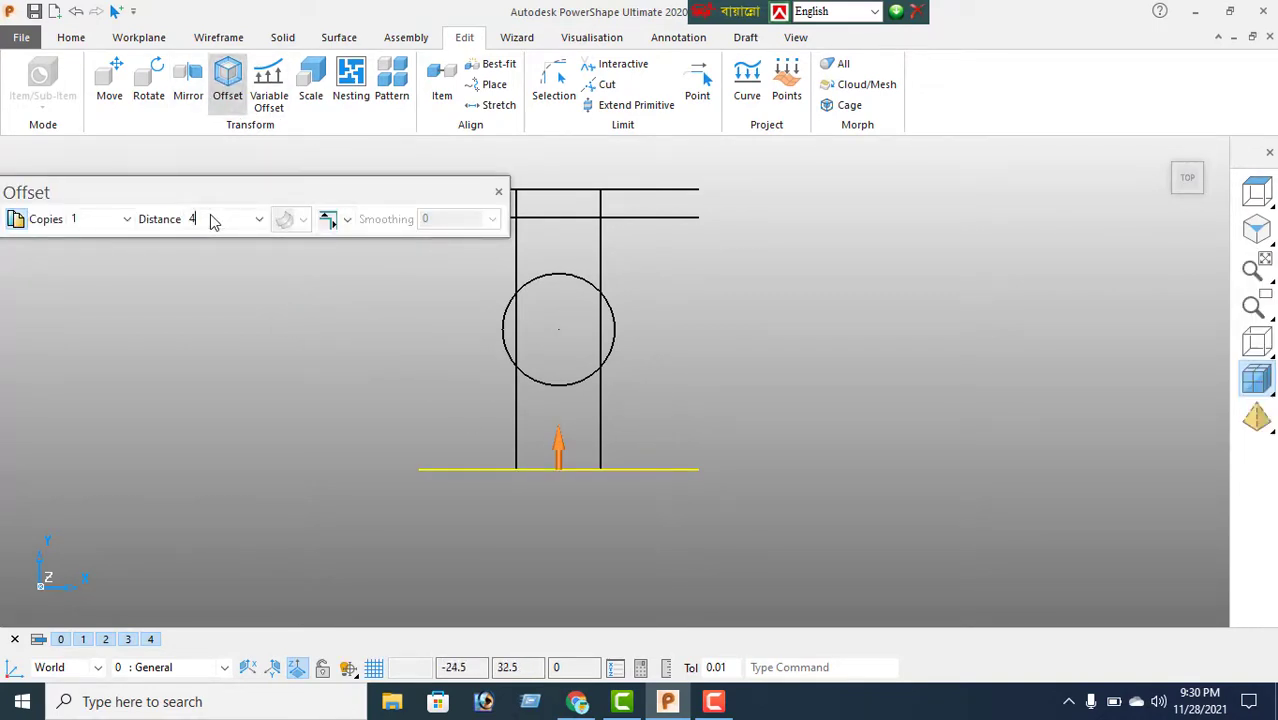
{"action": "type", "text": "4"}
{"action": "key", "text": "Return"}
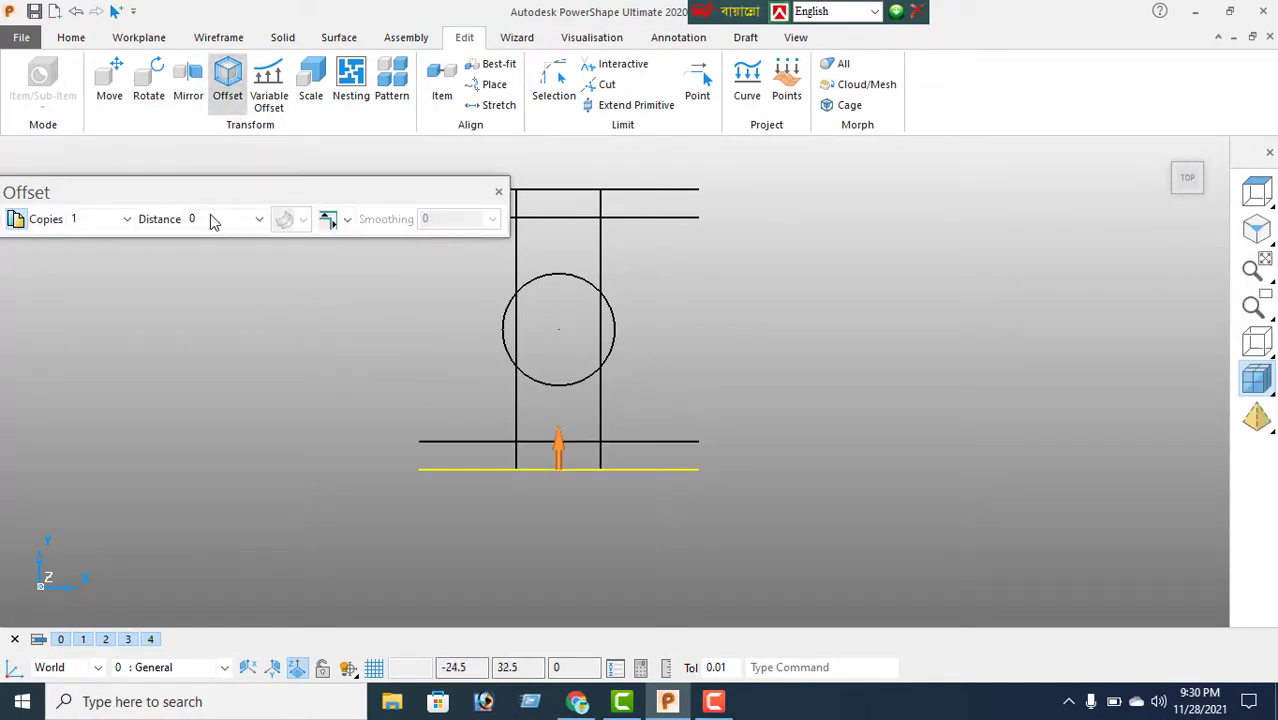
{"action": "left_click", "coordinate": [499, 193]}
{"action": "right_click", "coordinate": [281, 221]}
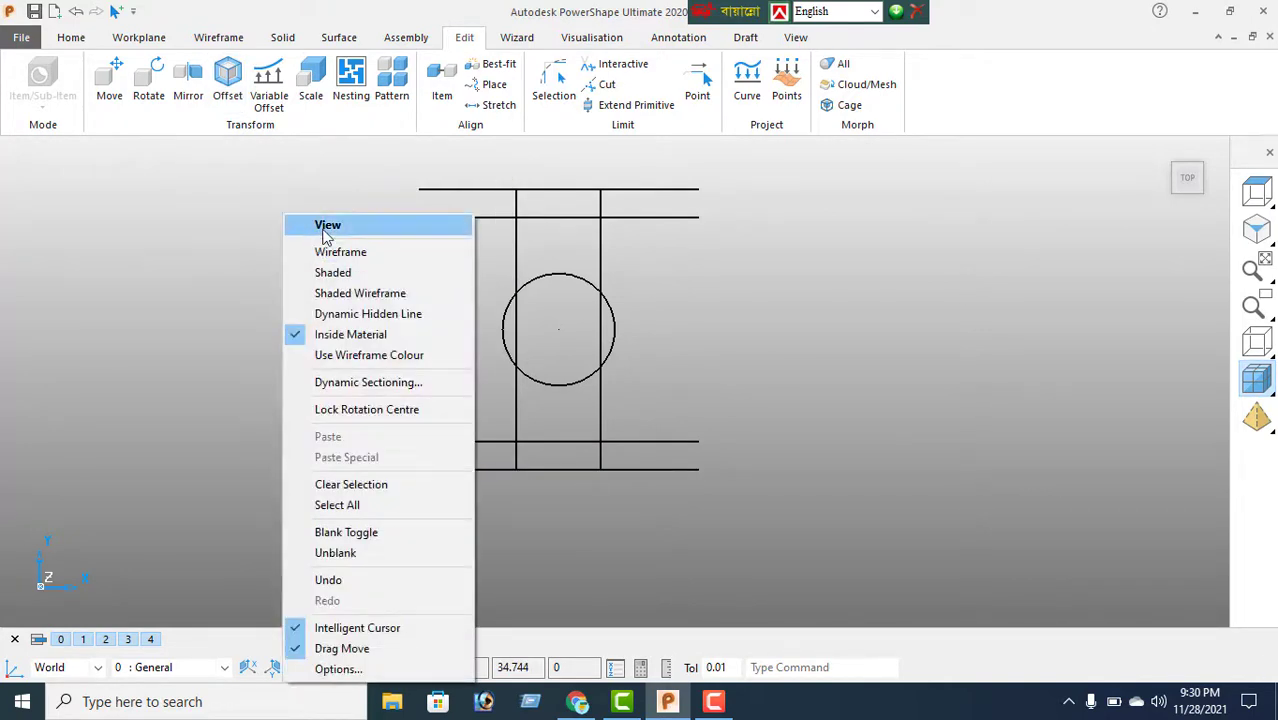
{"action": "left_click", "coordinate": [323, 231]}
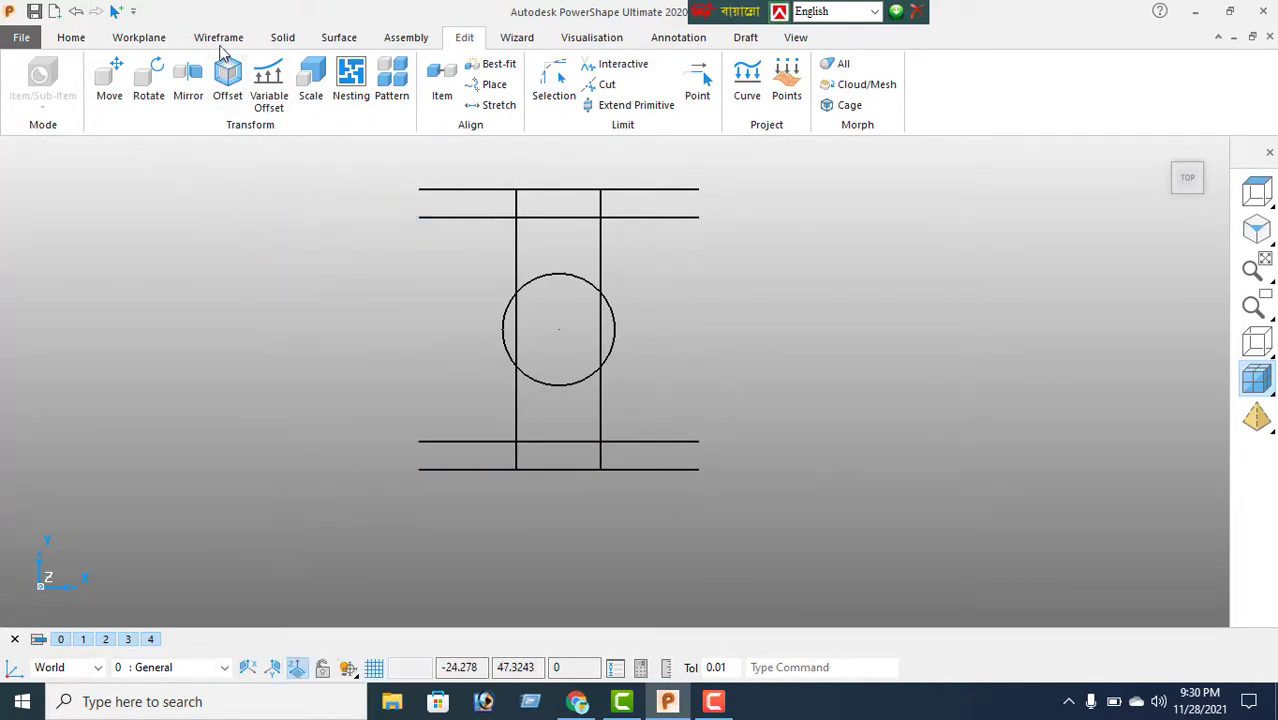
Step: Draw short vertical lines joining the left and right endpoints of the upper pair of horizontal lines
{"action": "left_click", "coordinate": [218, 37]}
{"action": "left_click", "coordinate": [26, 78]}
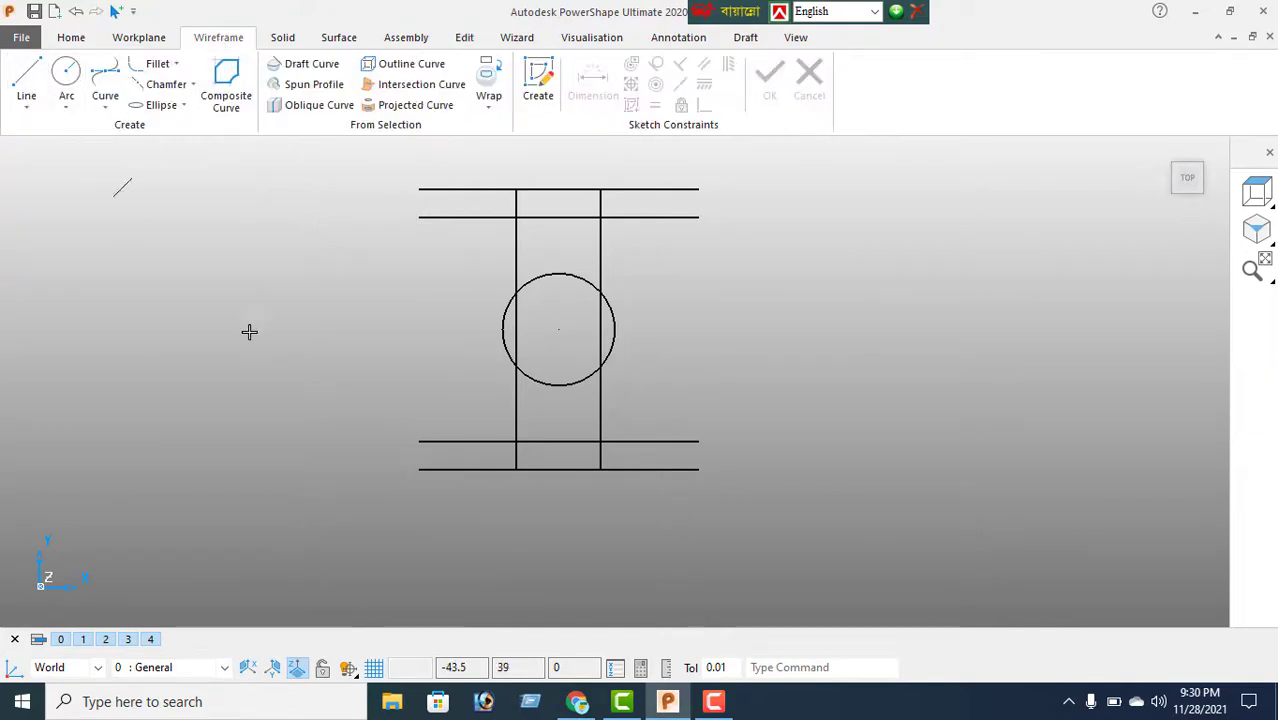
{"action": "left_click", "coordinate": [419, 190]}
{"action": "left_click", "coordinate": [419, 215]}
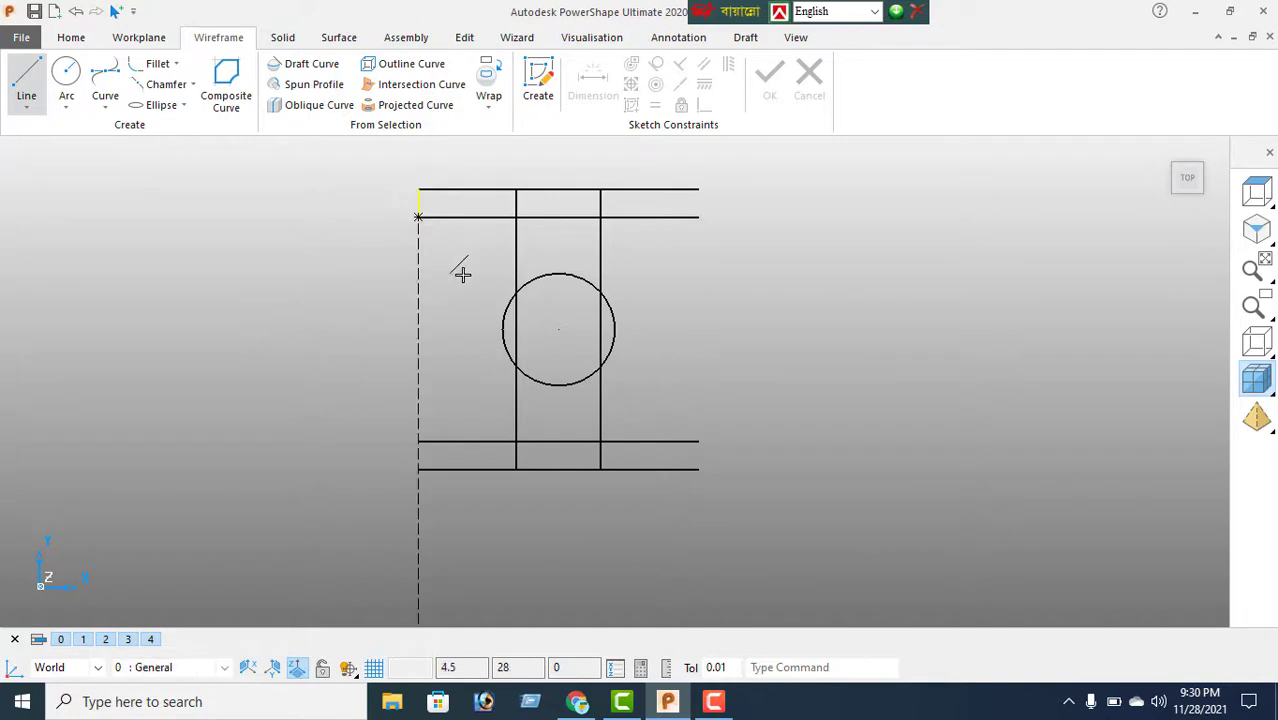
{"action": "left_click", "coordinate": [700, 190]}
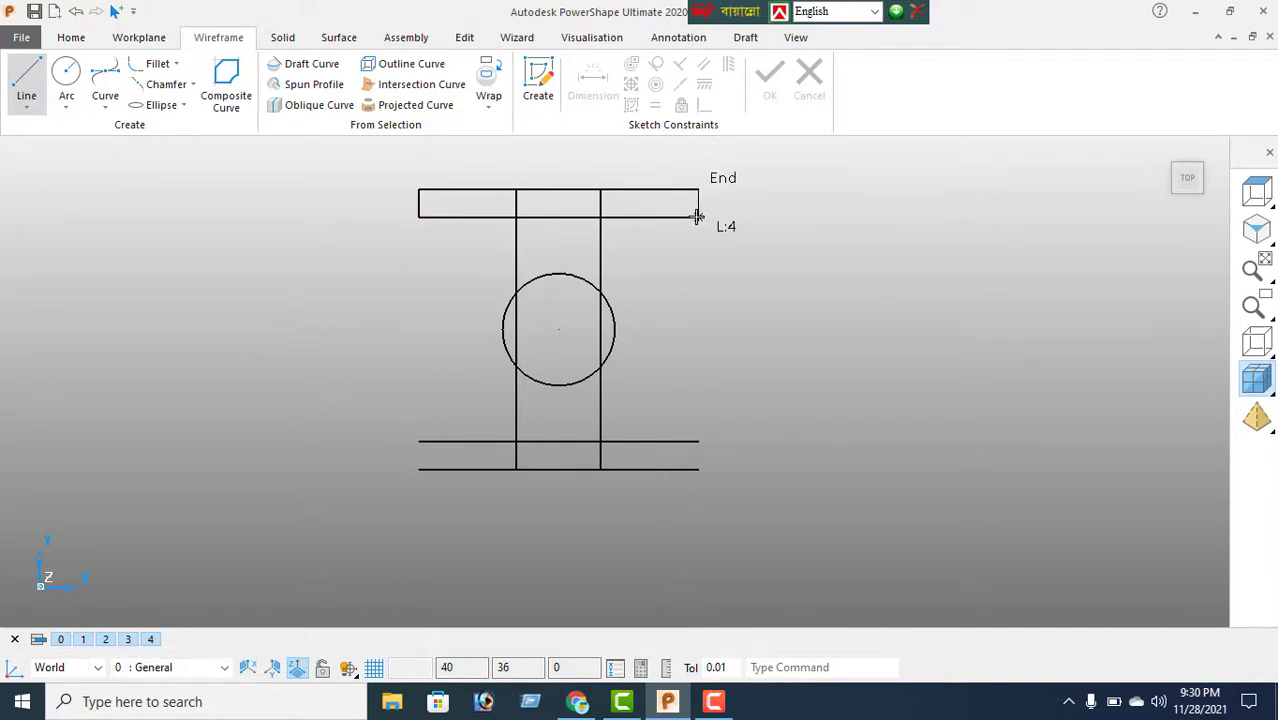
Step: Close both ends of the lower pair of horizontal lines with short vertical lines, then deselect
{"action": "left_click", "coordinate": [698, 468]}
{"action": "left_click", "coordinate": [698, 468]}
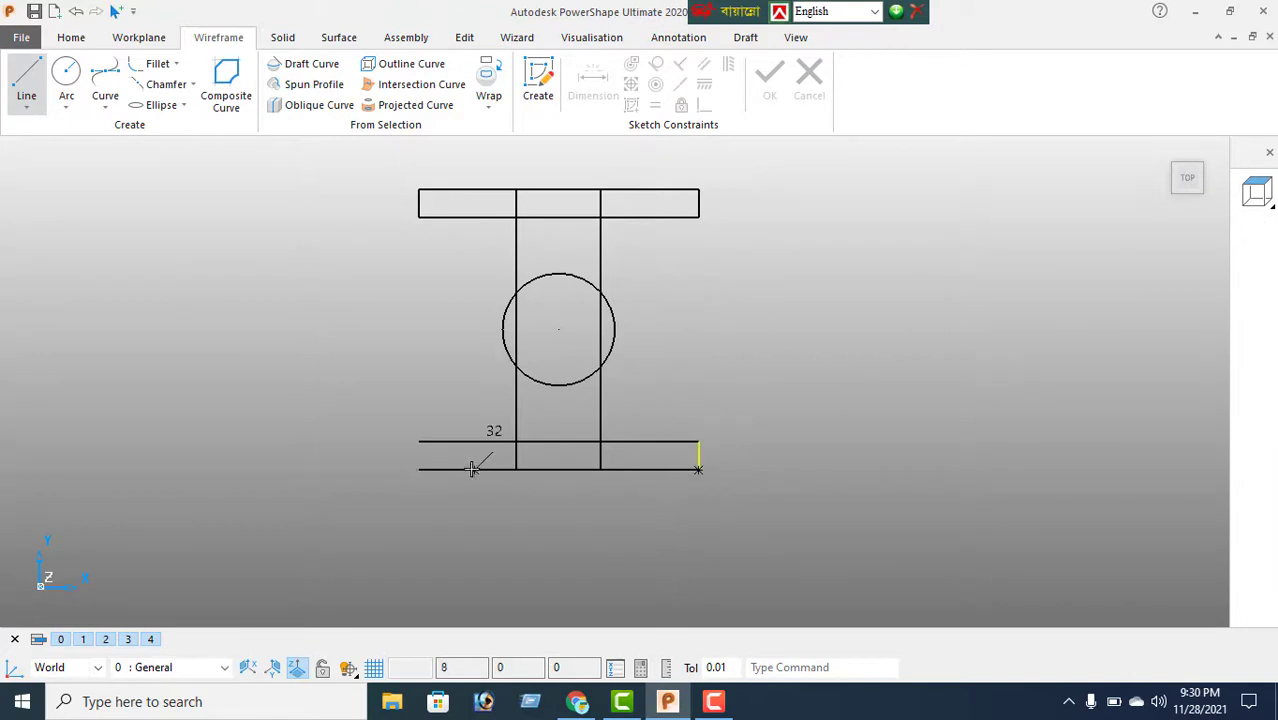
{"action": "left_click", "coordinate": [419, 441]}
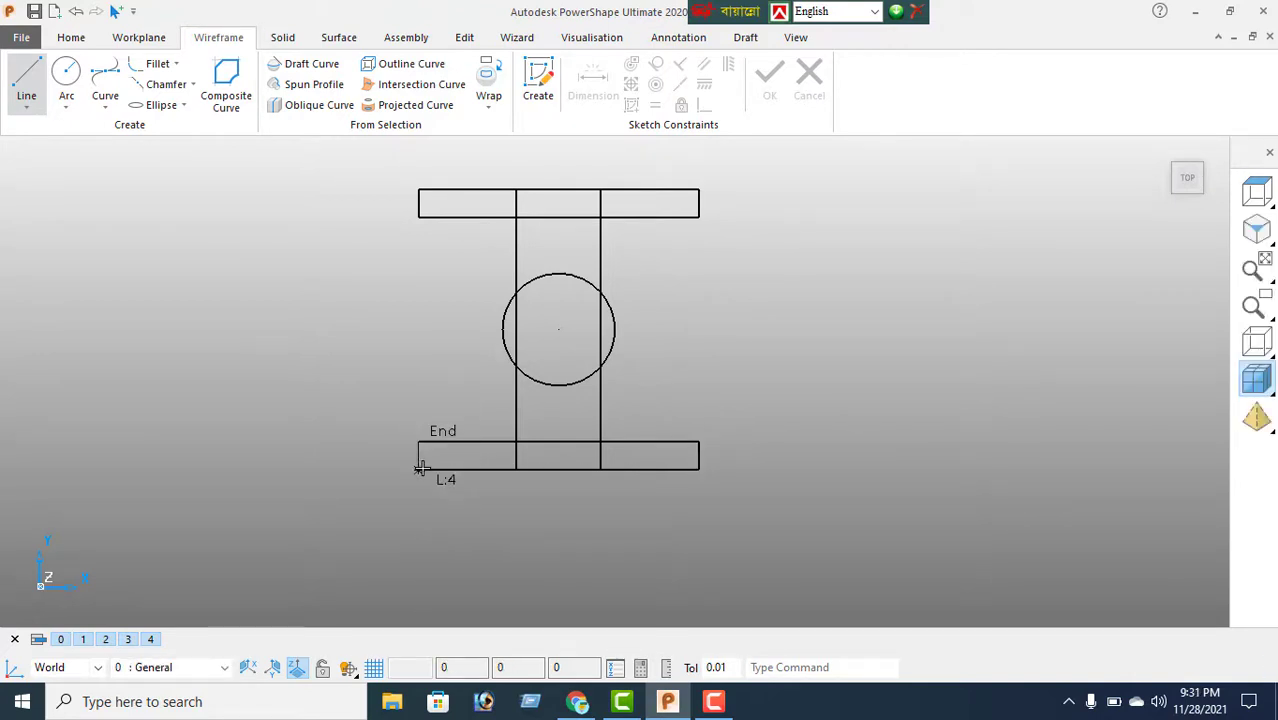
{"action": "left_click", "coordinate": [419, 468]}
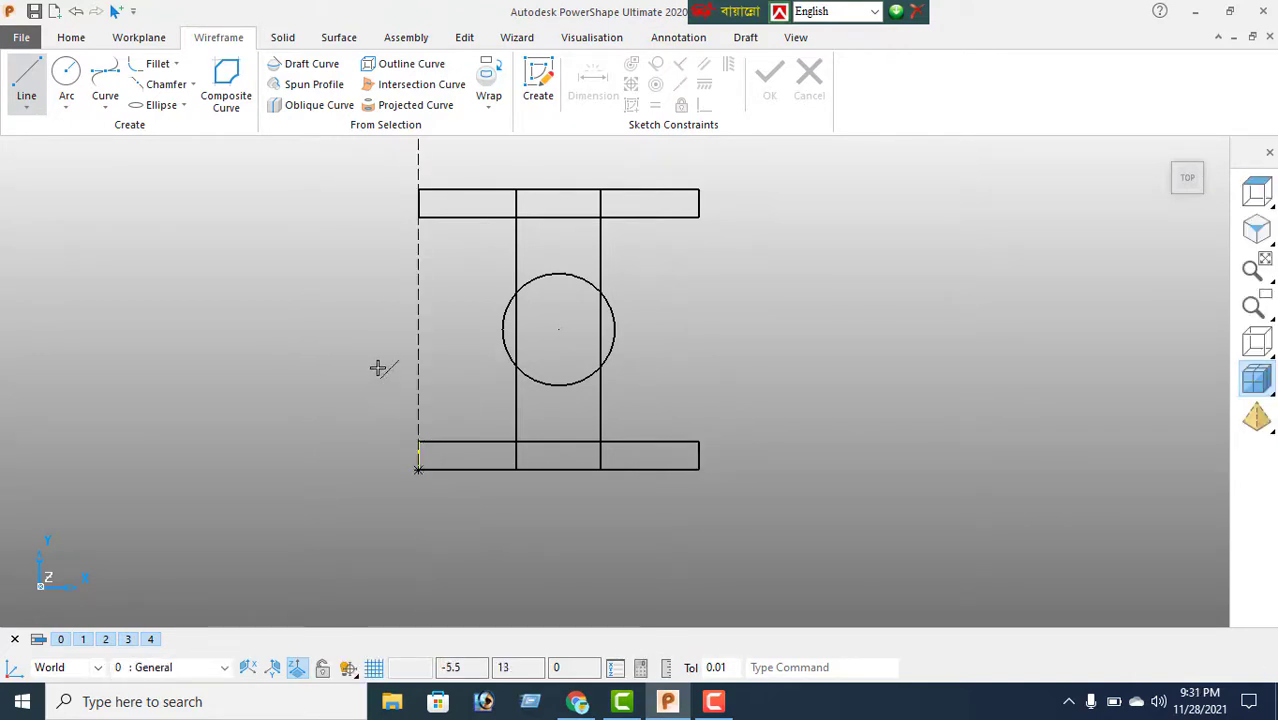
{"action": "right_click", "coordinate": [266, 214]}
{"action": "left_click", "coordinate": [328, 222]}
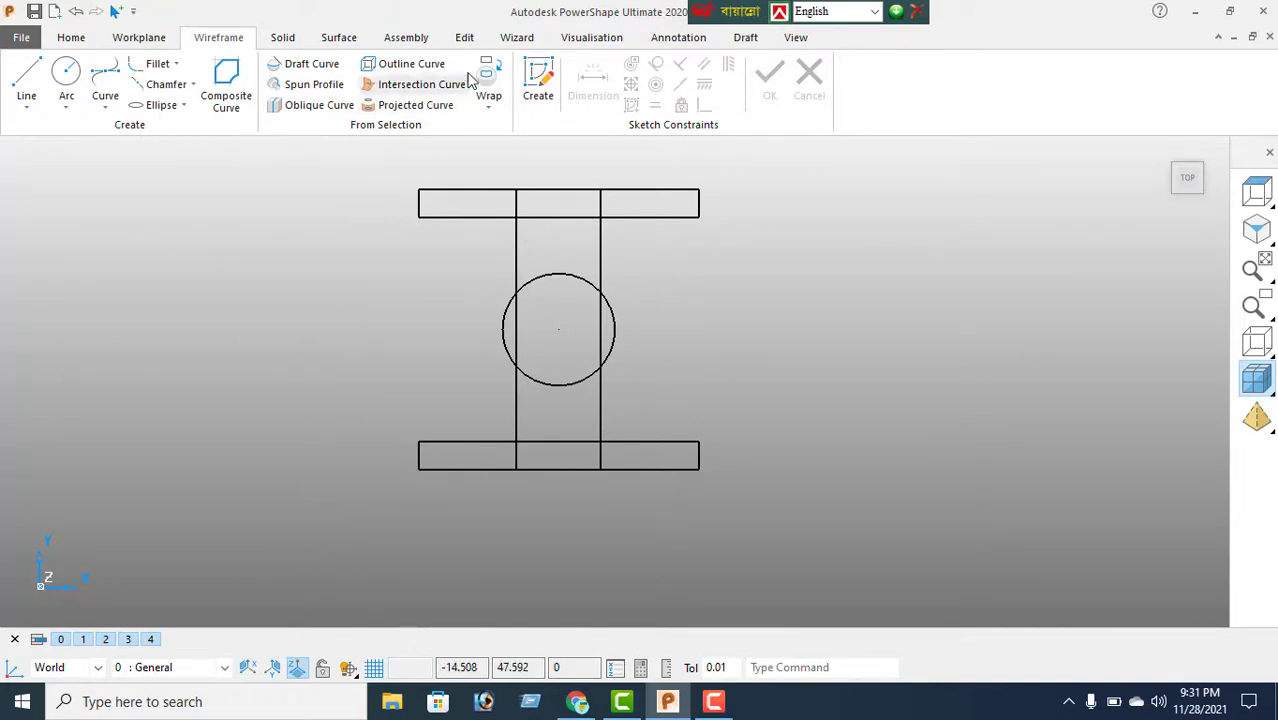
Step: Use interactive limiting to trim the circle's upper and lower arcs between the vertical lines and the vertical segments inside the circle
{"action": "left_click", "coordinate": [465, 38]}
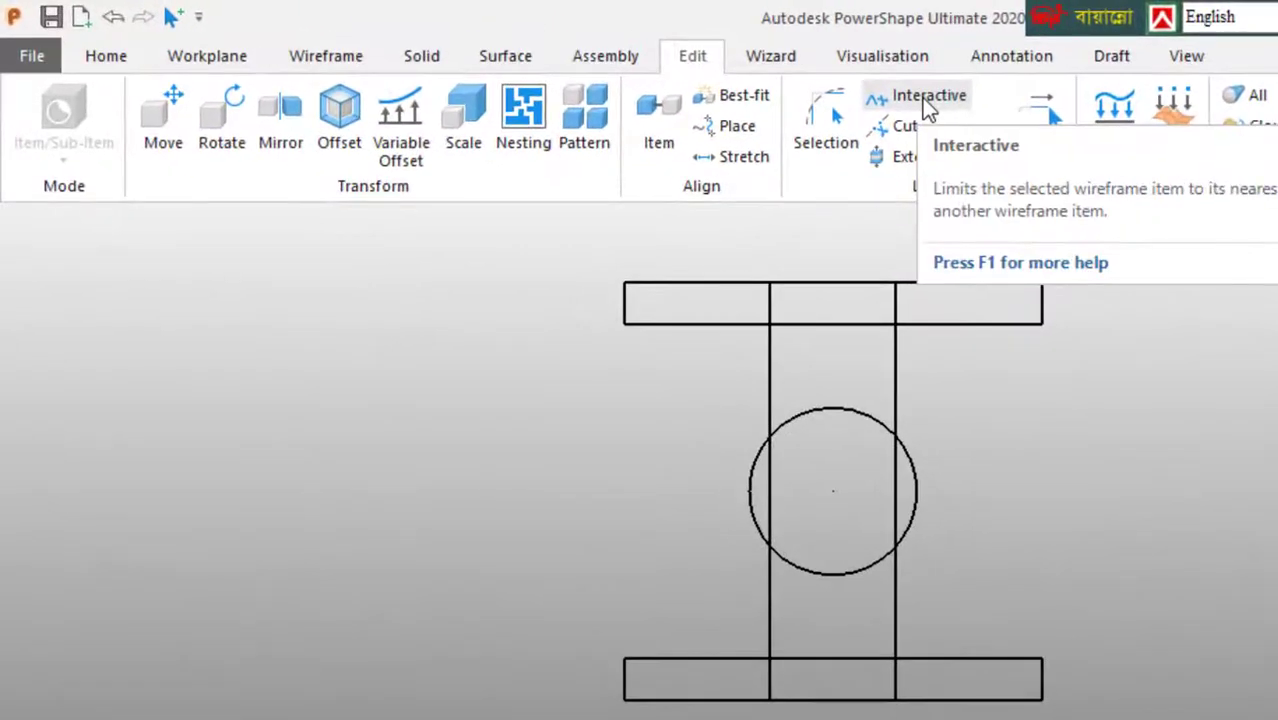
{"action": "left_click", "coordinate": [916, 96]}
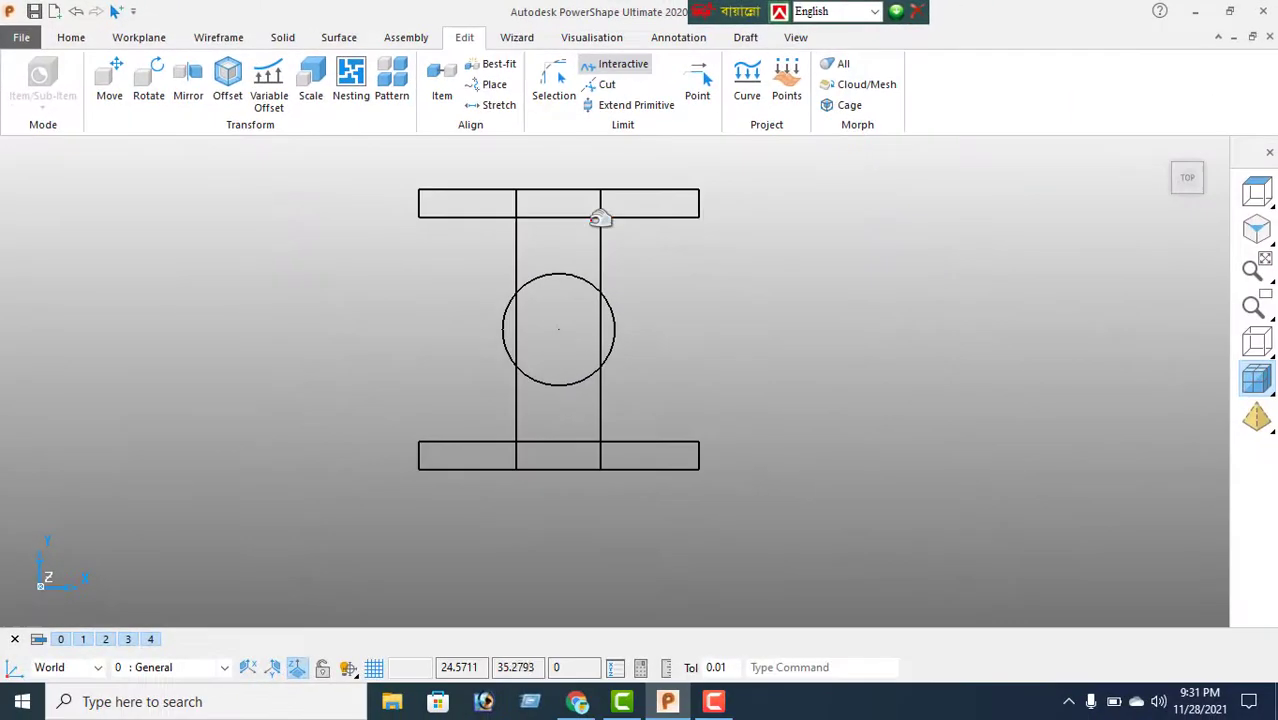
{"action": "left_click", "coordinate": [560, 271]}
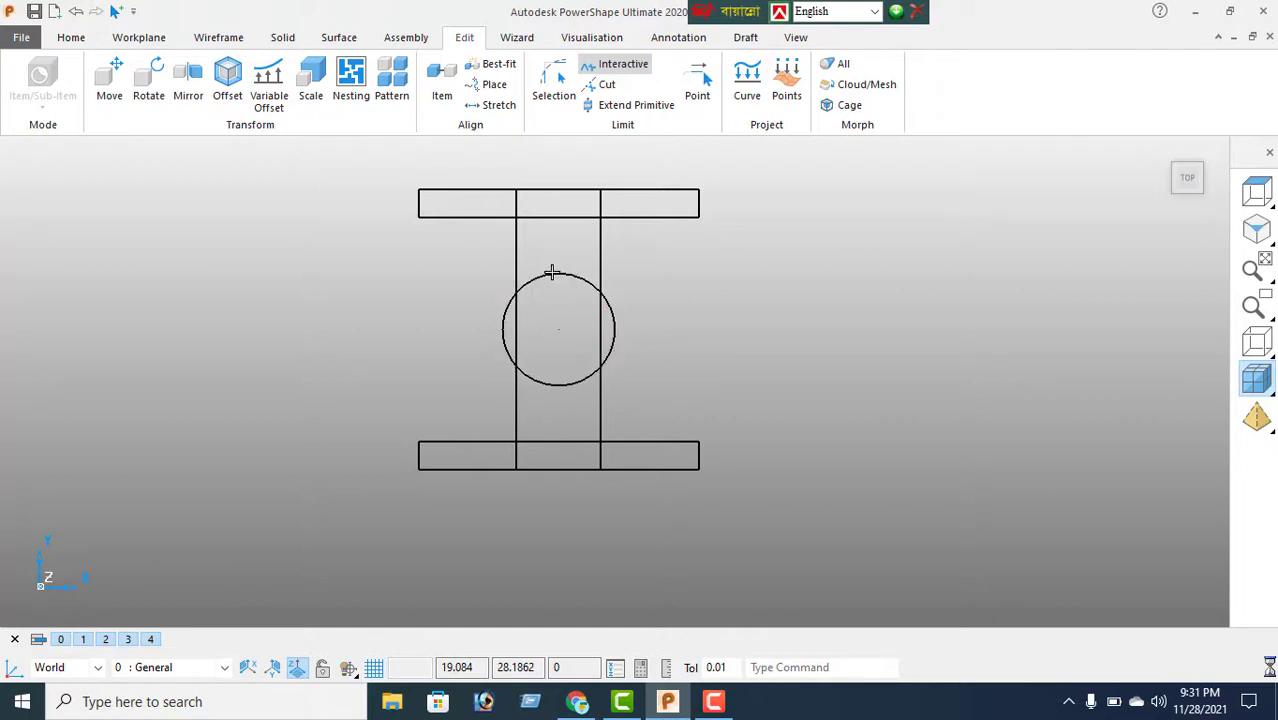
{"action": "left_click", "coordinate": [550, 383]}
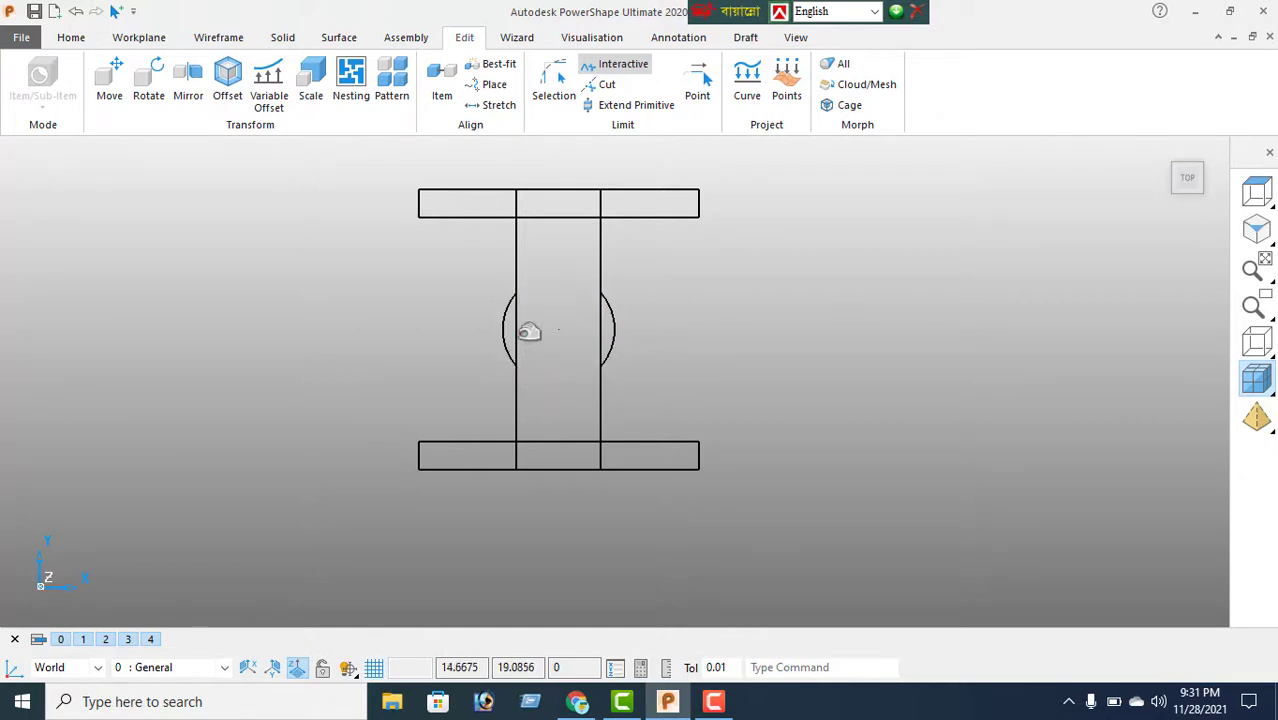
{"action": "left_click", "coordinate": [597, 331]}
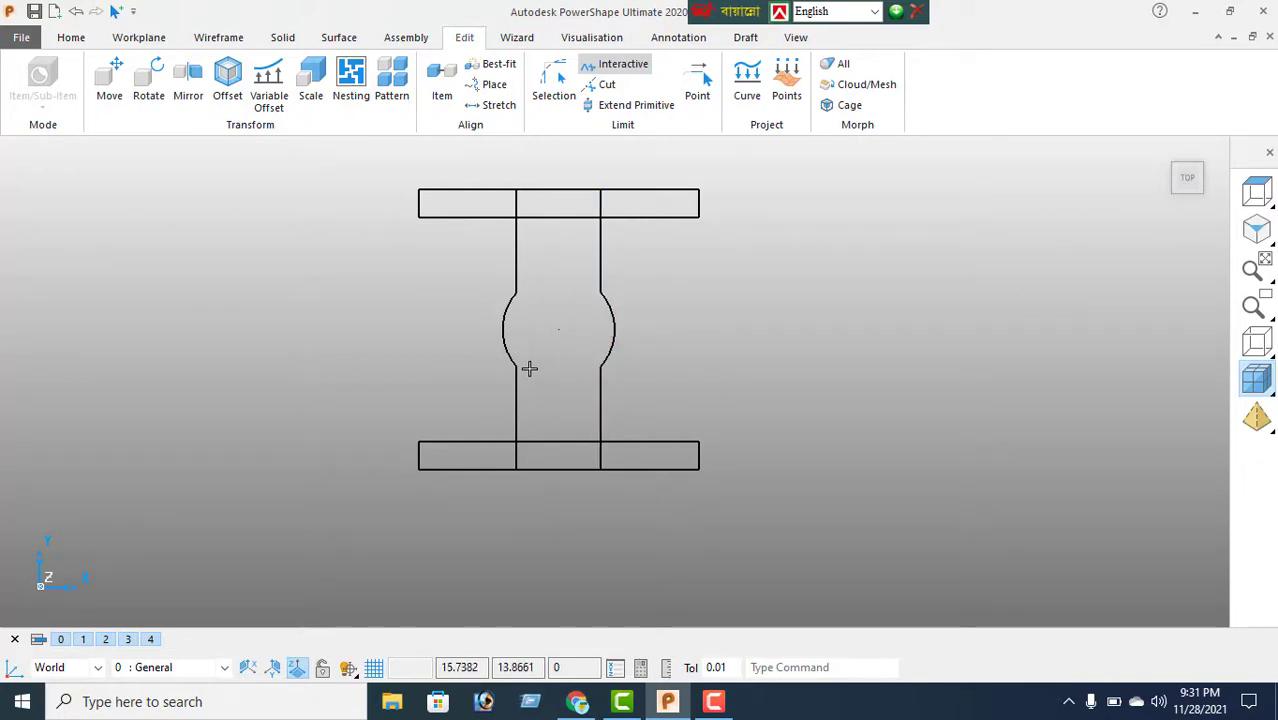
Step: Trim away the horizontal and vertical line segments where the web crosses the upper and lower flanges, leaving one closed outline
{"action": "left_click", "coordinate": [553, 215]}
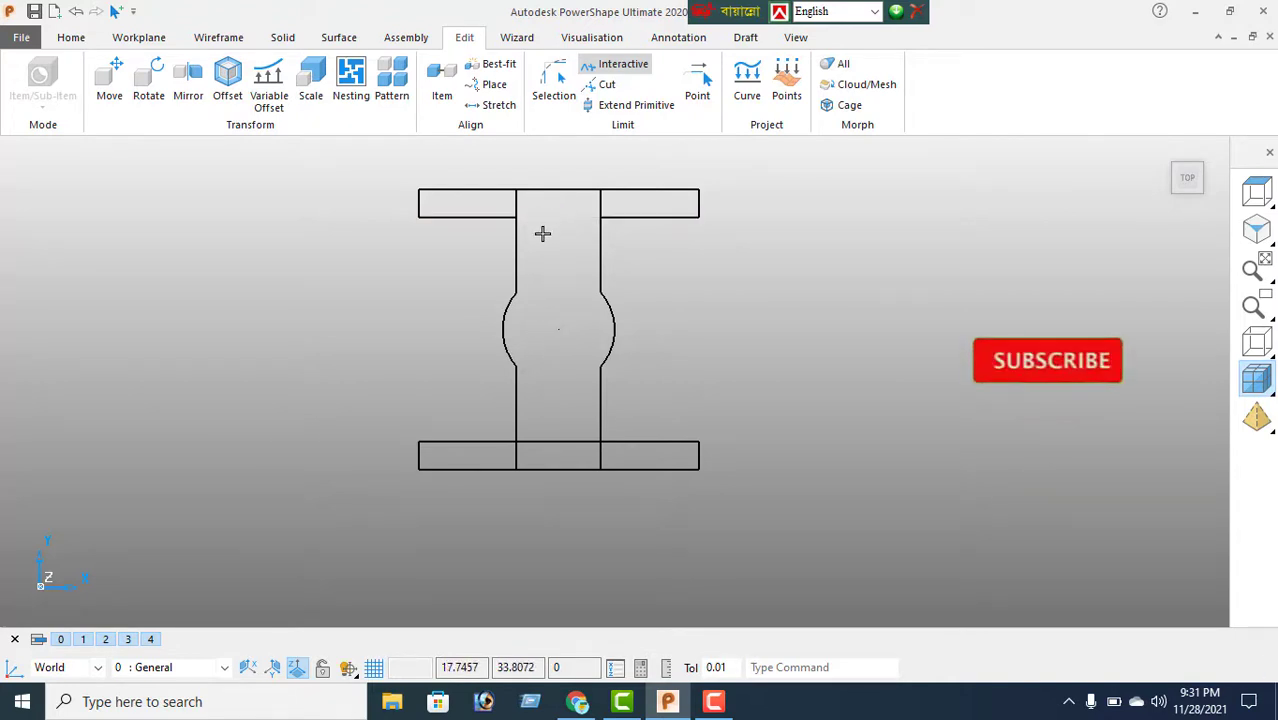
{"action": "left_click", "coordinate": [518, 205]}
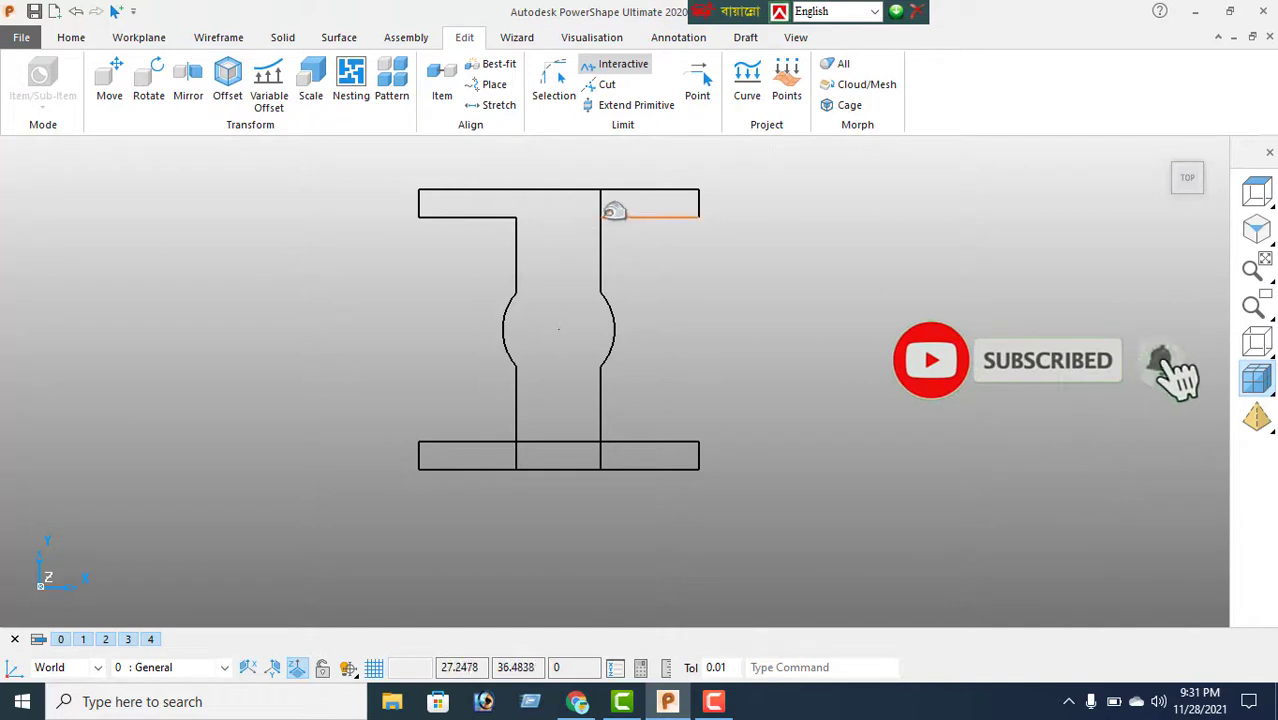
{"action": "left_click", "coordinate": [603, 205]}
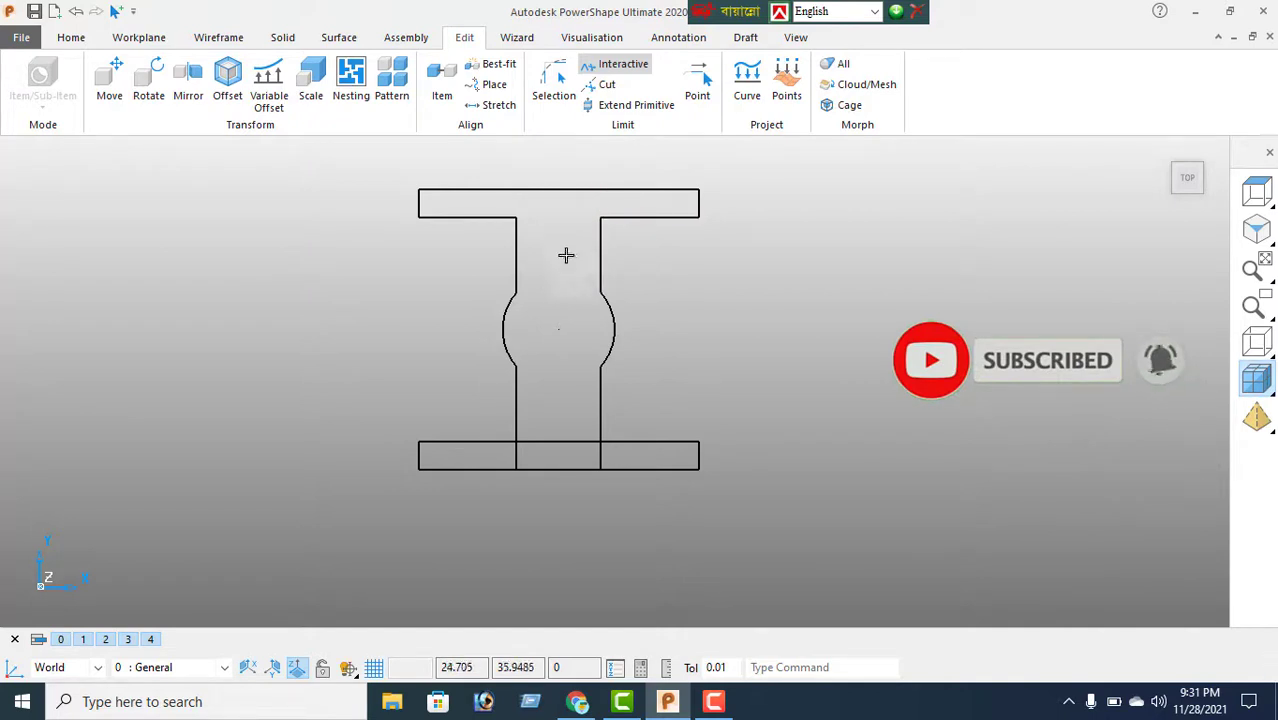
{"action": "left_click", "coordinate": [564, 442]}
{"action": "left_click", "coordinate": [518, 452]}
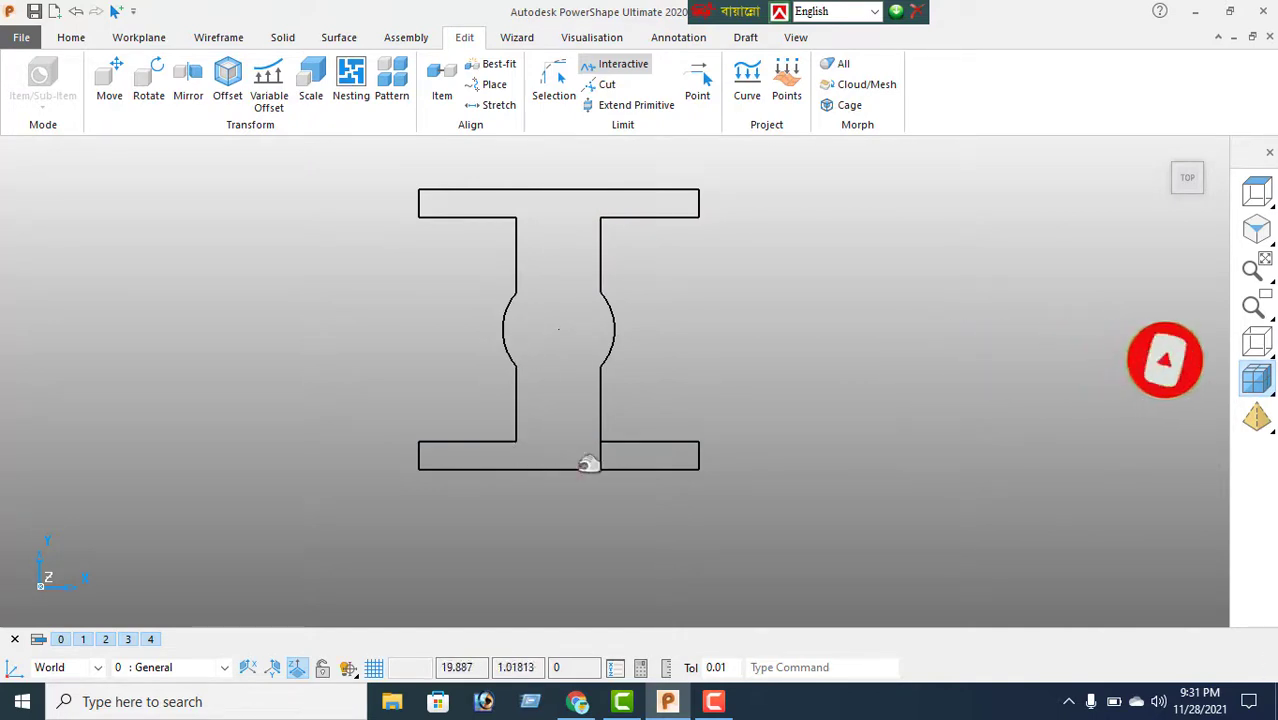
{"action": "right_click", "coordinate": [288, 310]}
{"action": "key", "text": "Escape"}
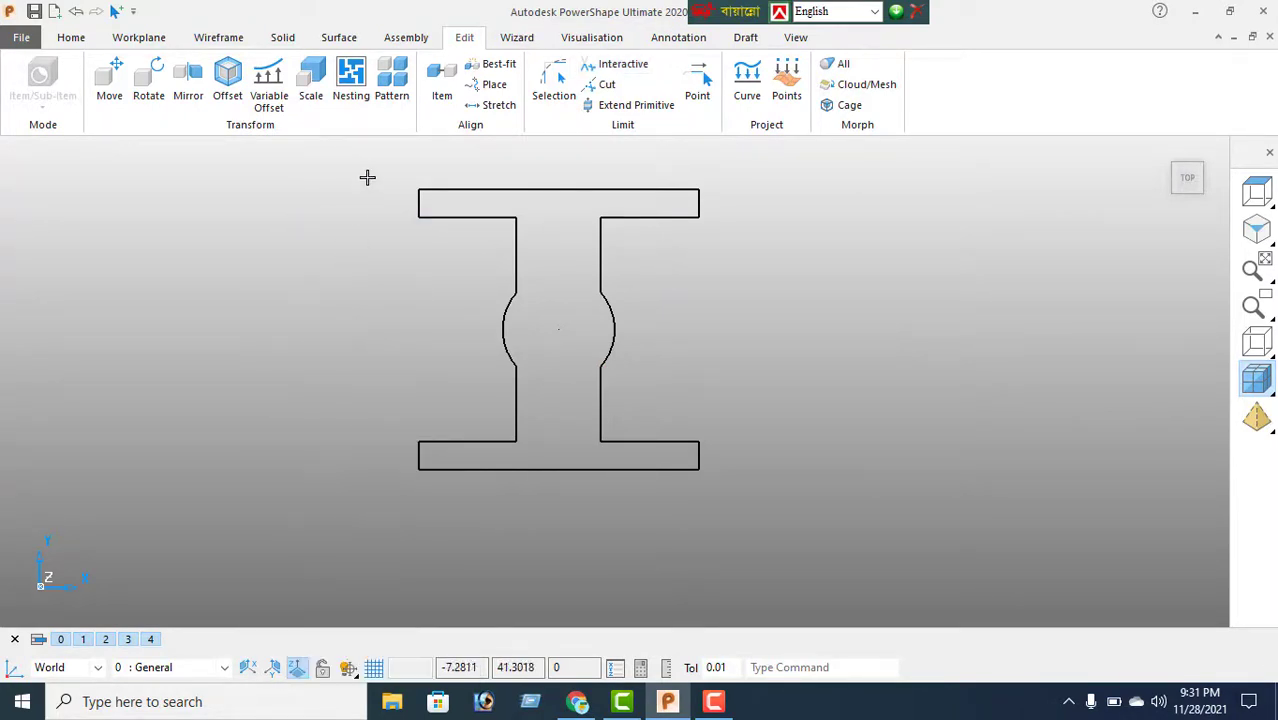
{"action": "left_click_drag", "start_coordinate": [375, 210], "coordinate": [767, 519]}
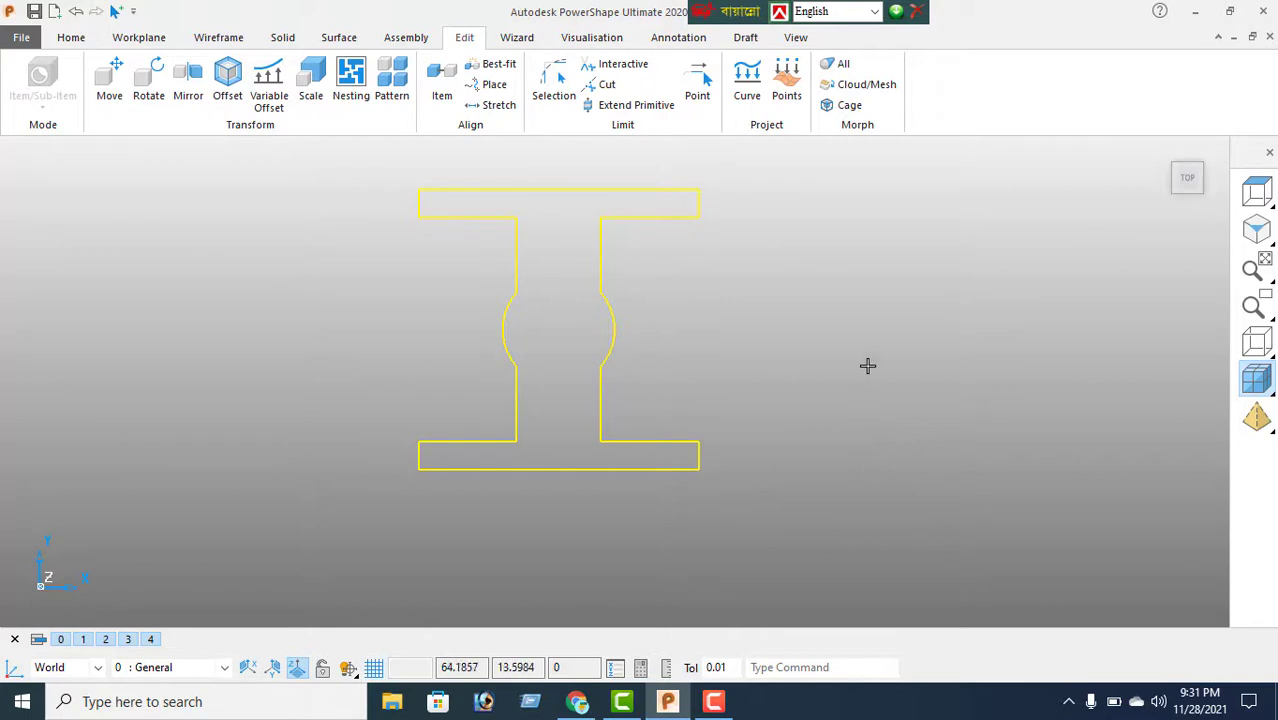
{"action": "right_click", "coordinate": [862, 291]}
{"action": "key", "text": "Escape"}
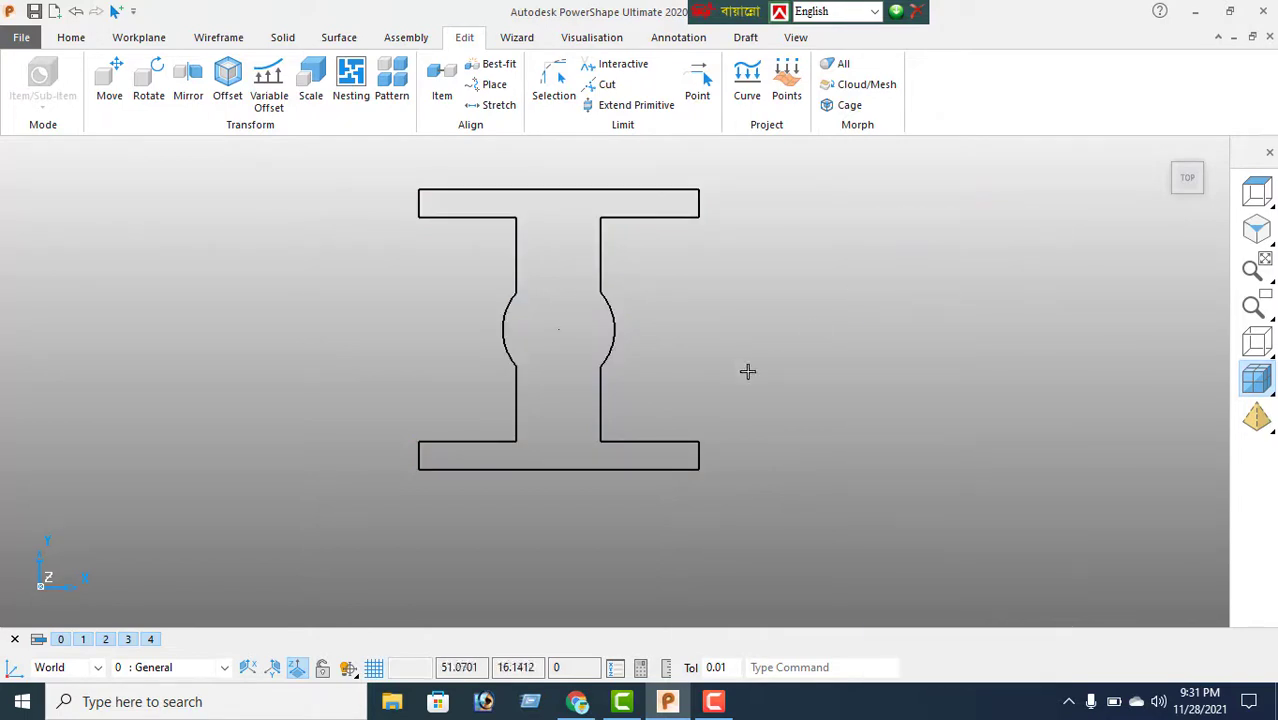
Step: Create and save a closed composite curve around the whole profile, starting from the web's lower right vertical line
{"action": "left_click", "coordinate": [602, 403]}
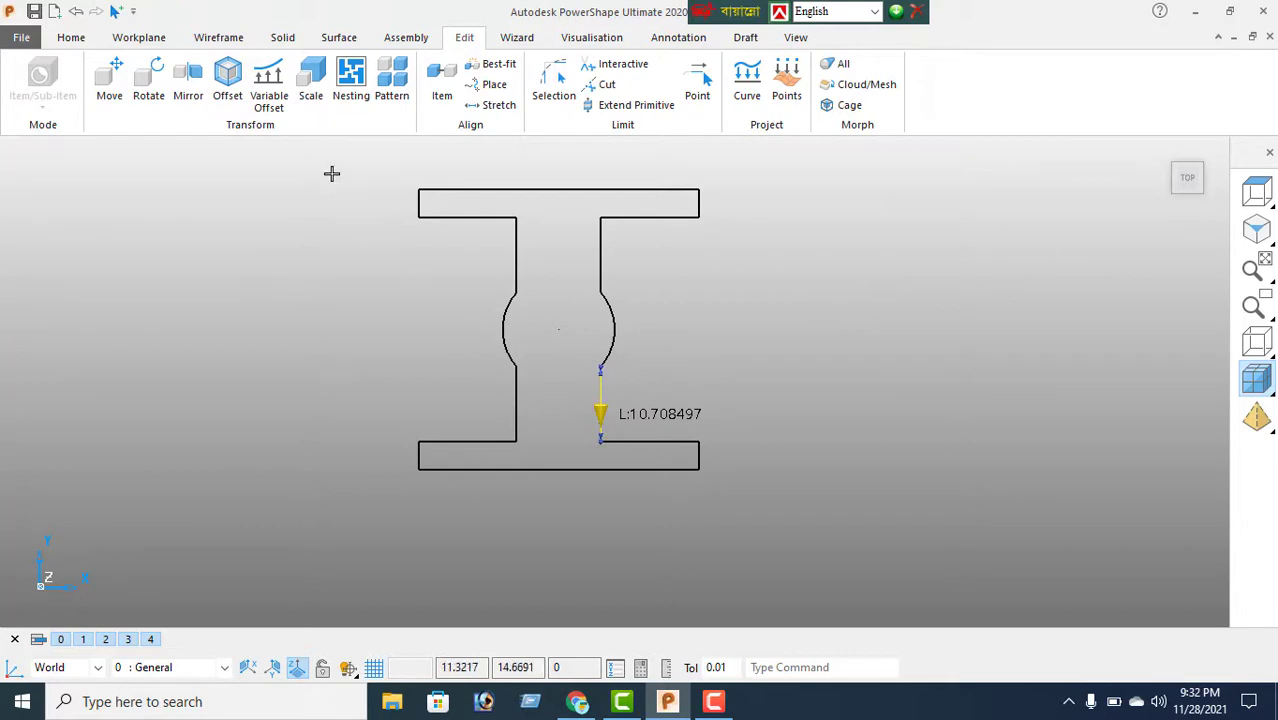
{"action": "left_click", "coordinate": [218, 37]}
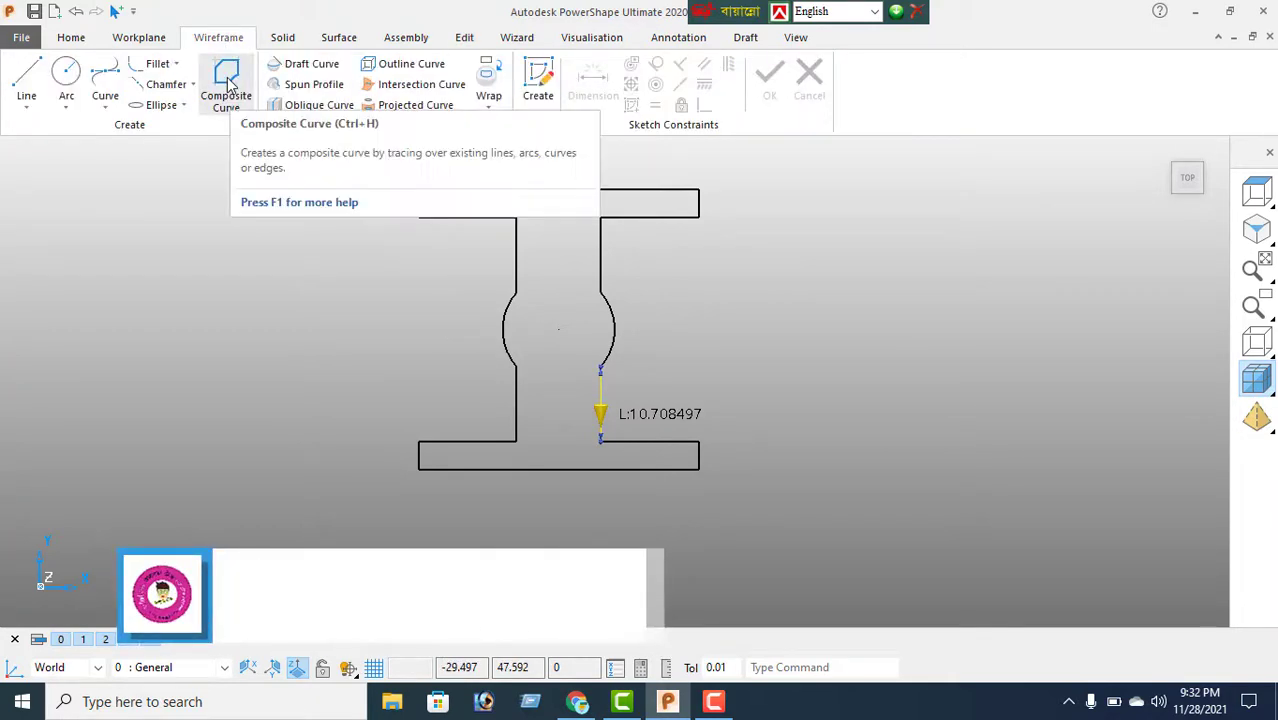
{"action": "left_click", "coordinate": [228, 79]}
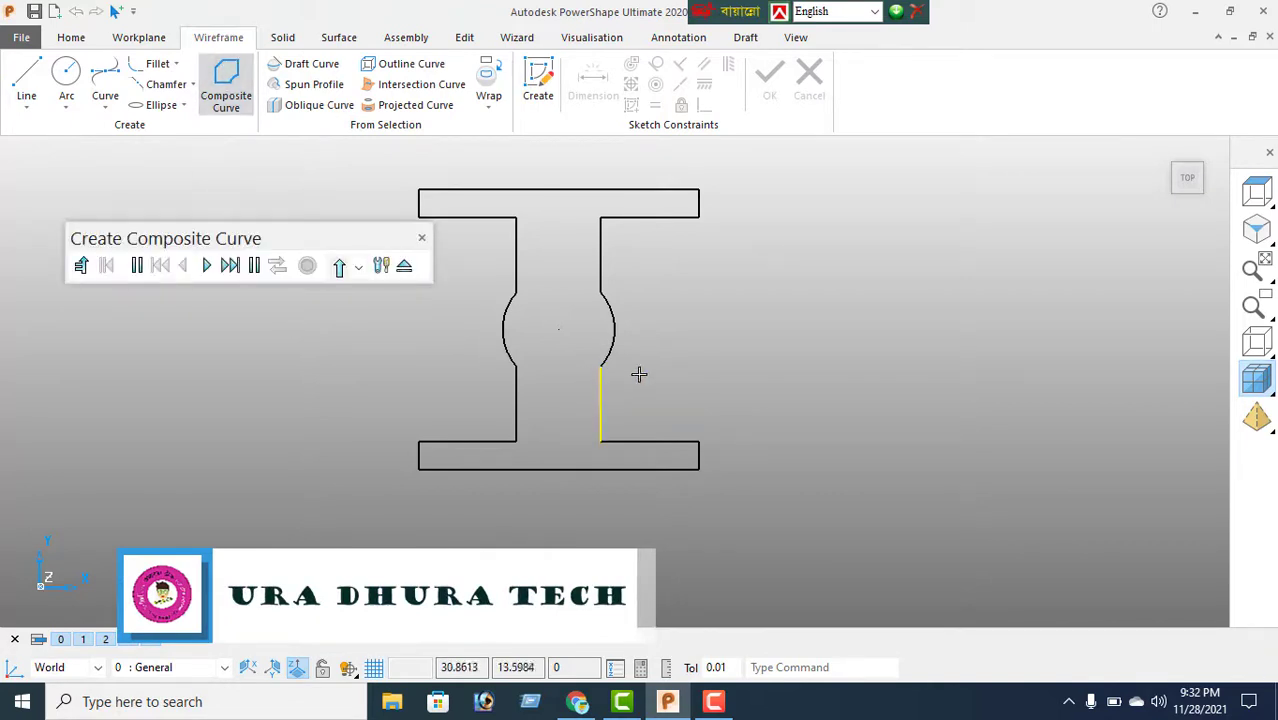
{"action": "left_click", "coordinate": [621, 338]}
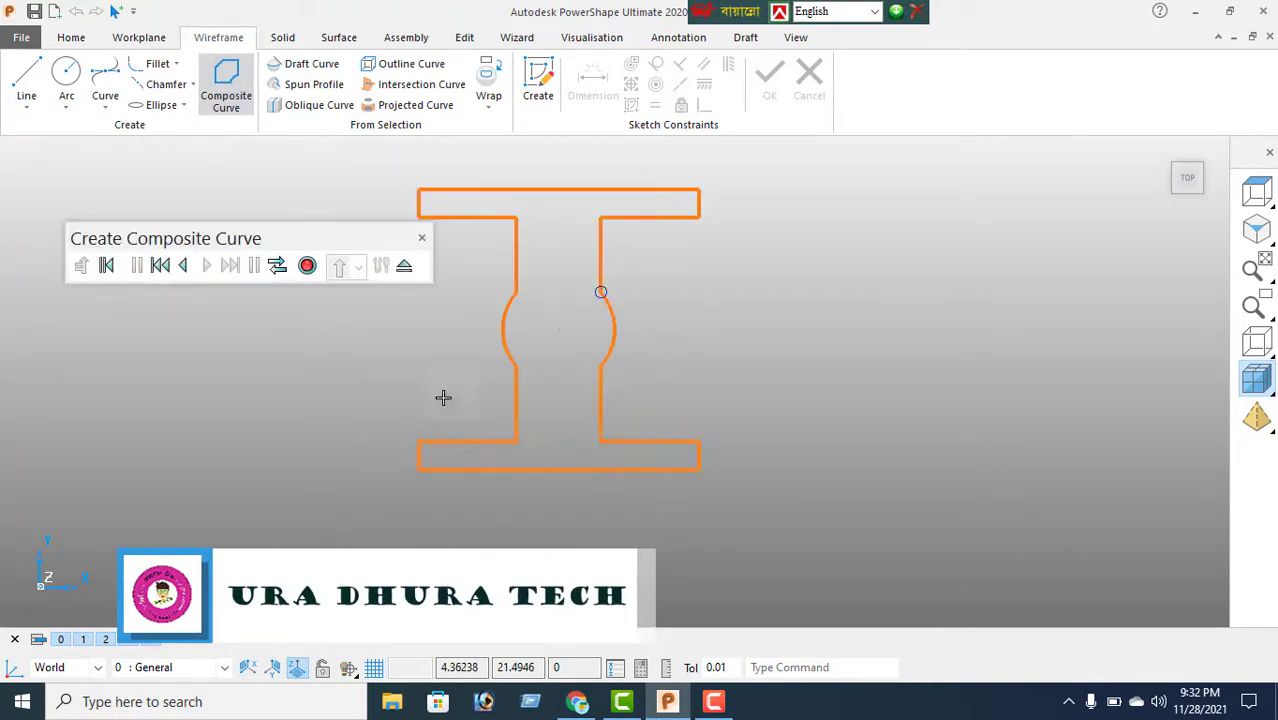
{"action": "left_click", "coordinate": [307, 267]}
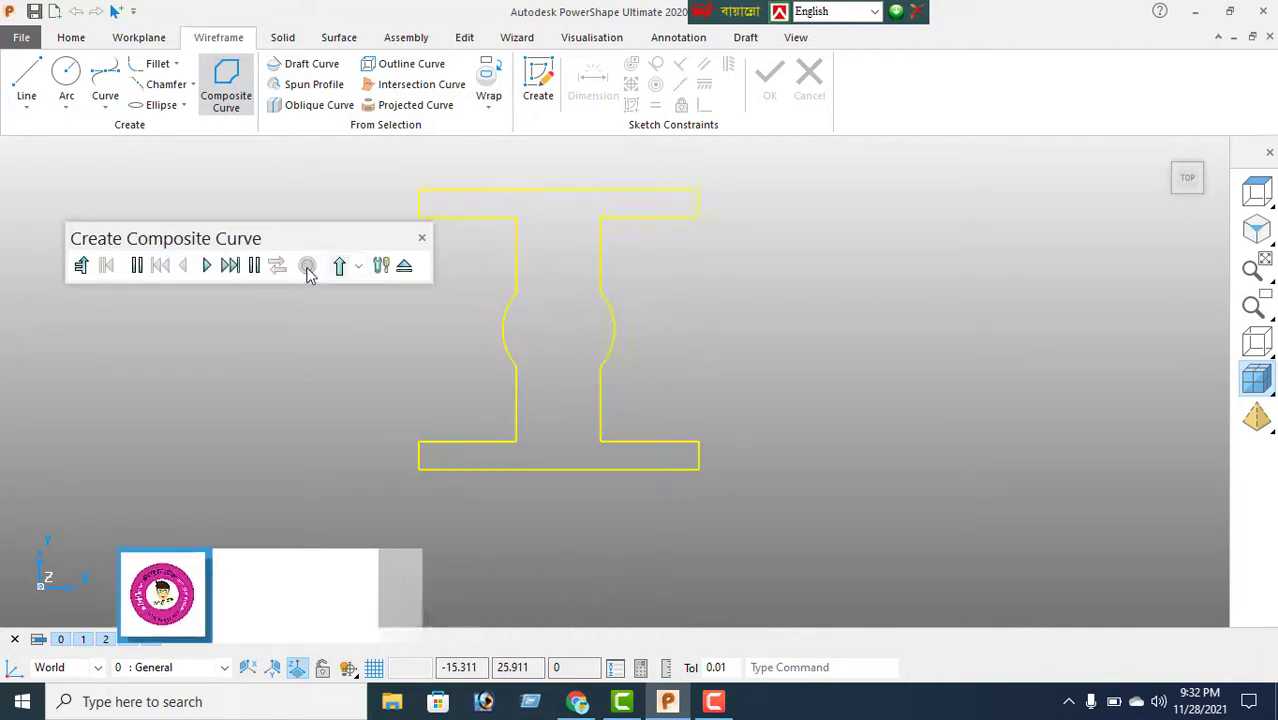
{"action": "left_click", "coordinate": [404, 267]}
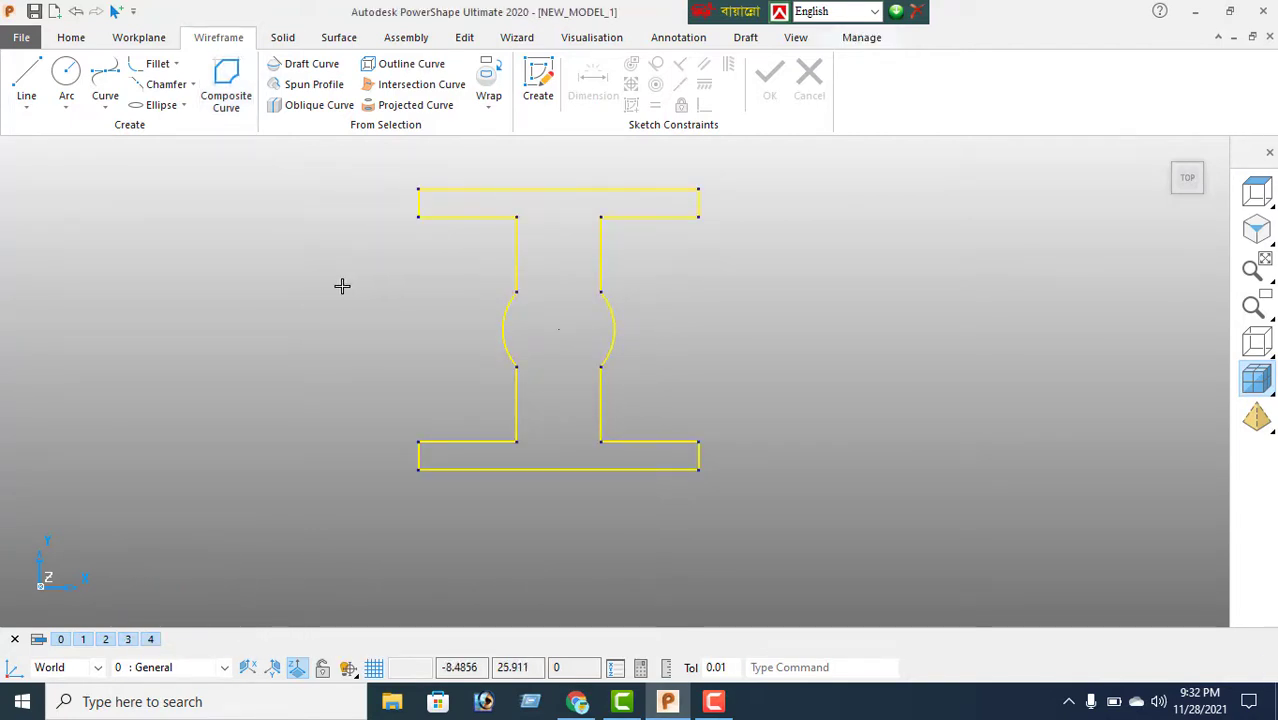
Step: Extrude the composite curve into a solid and clear the selection
{"action": "left_click", "coordinate": [282, 40]}
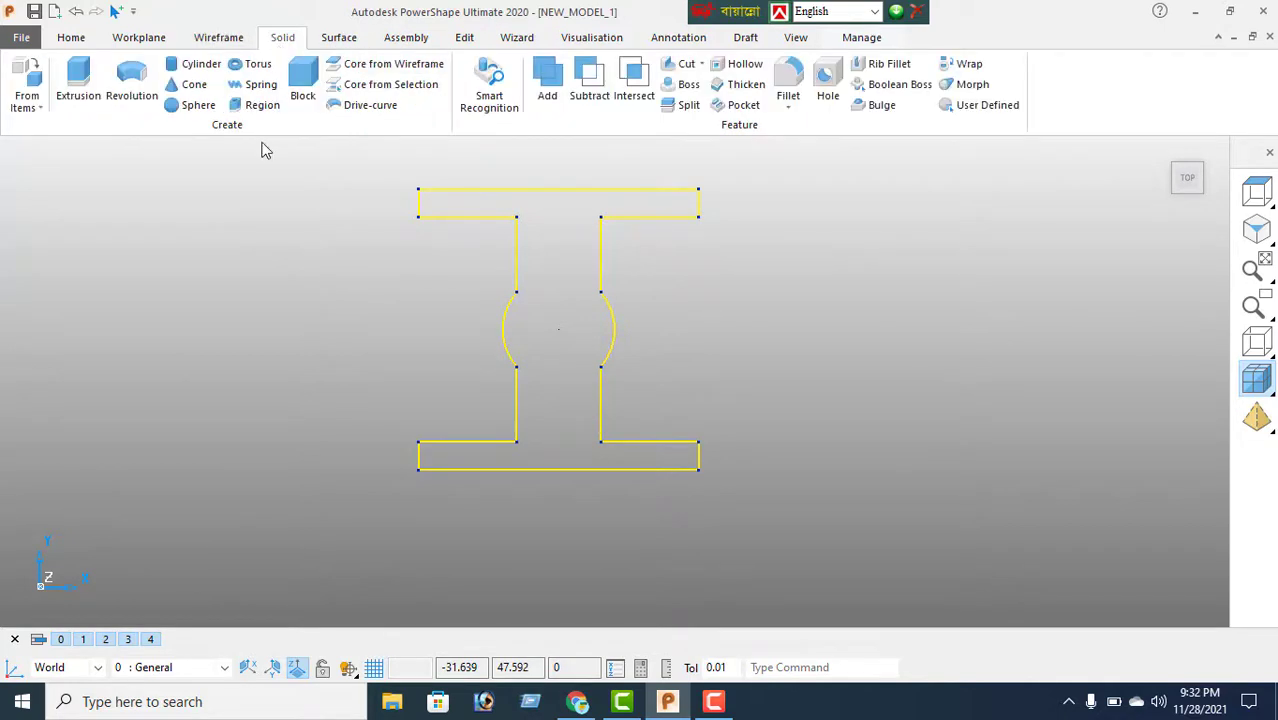
{"action": "left_click", "coordinate": [84, 79]}
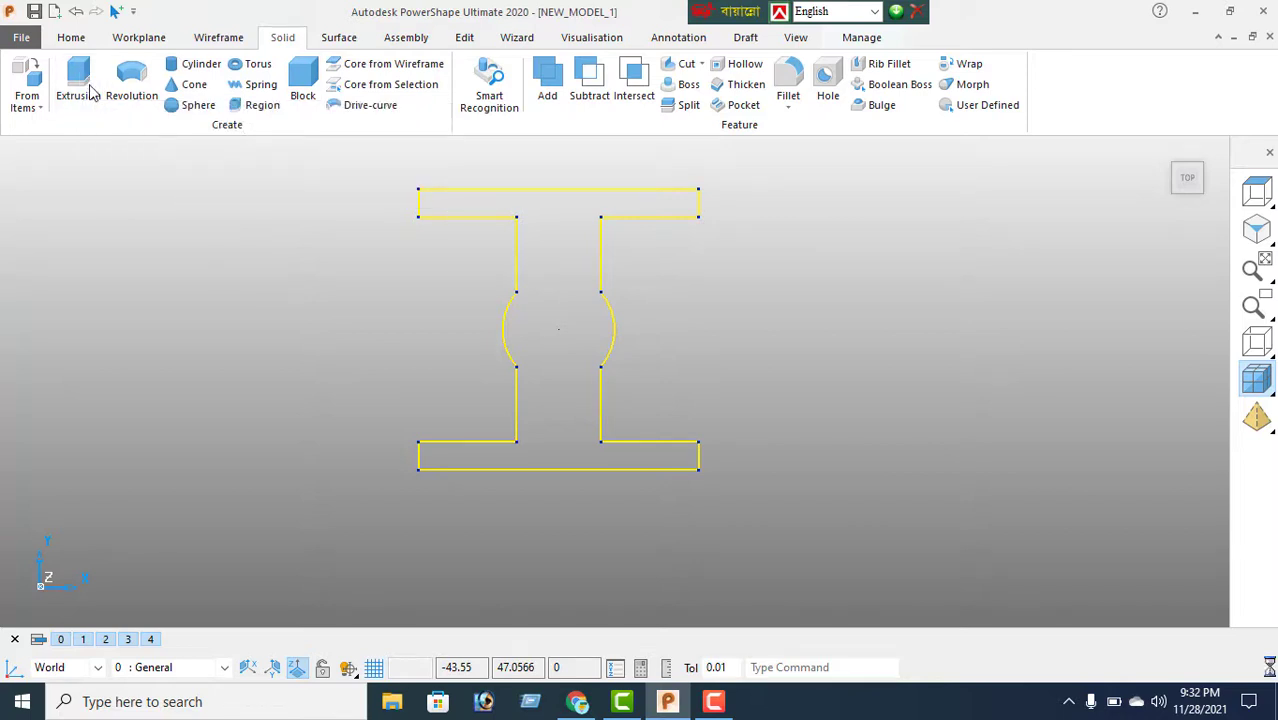
{"action": "left_click", "coordinate": [713, 701]}
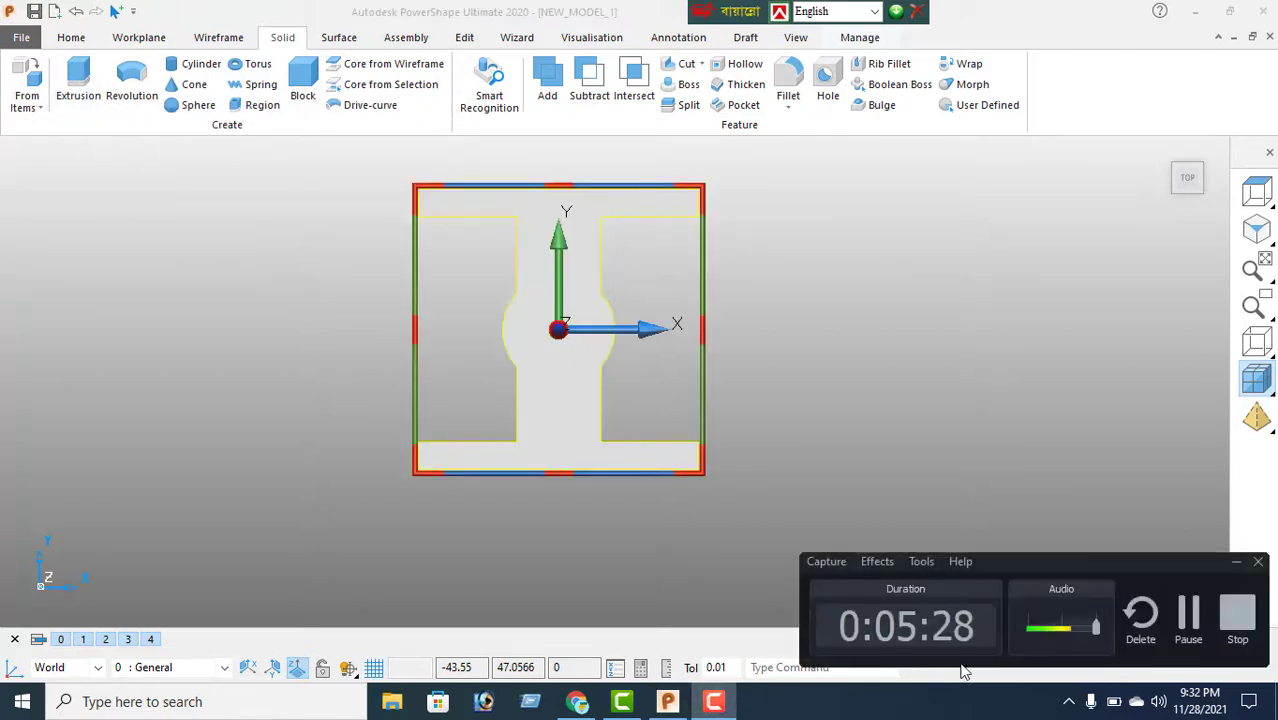
{"action": "left_click", "coordinate": [1189, 620]}
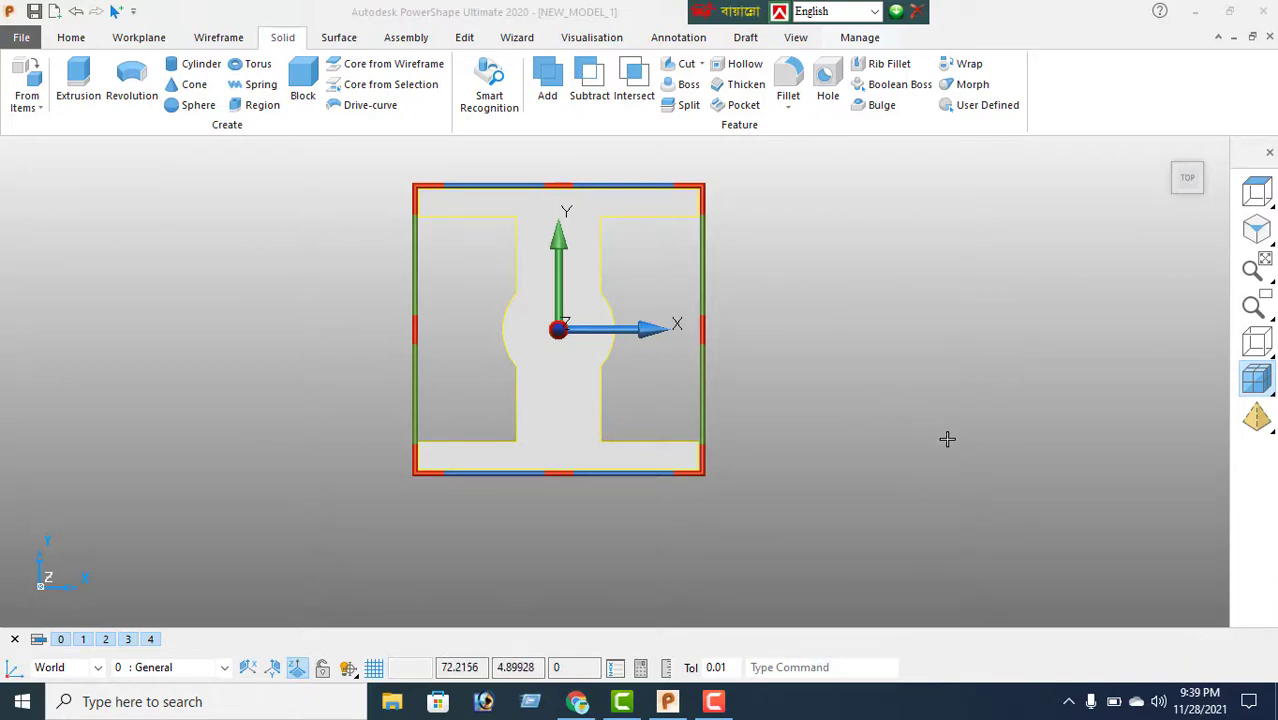
{"action": "middle_click_drag", "start_coordinate": [616, 526], "coordinate": [714, 376]}
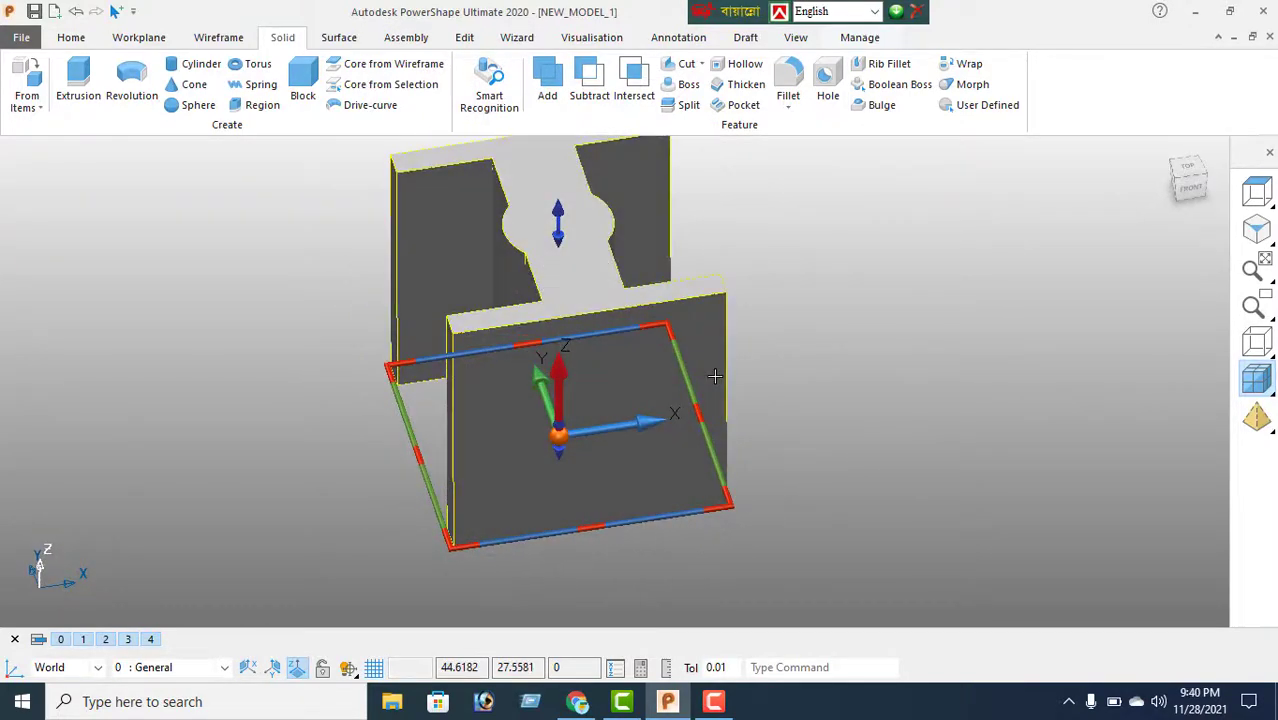
{"action": "right_click", "coordinate": [884, 216]}
{"action": "left_click", "coordinate": [934, 230]}
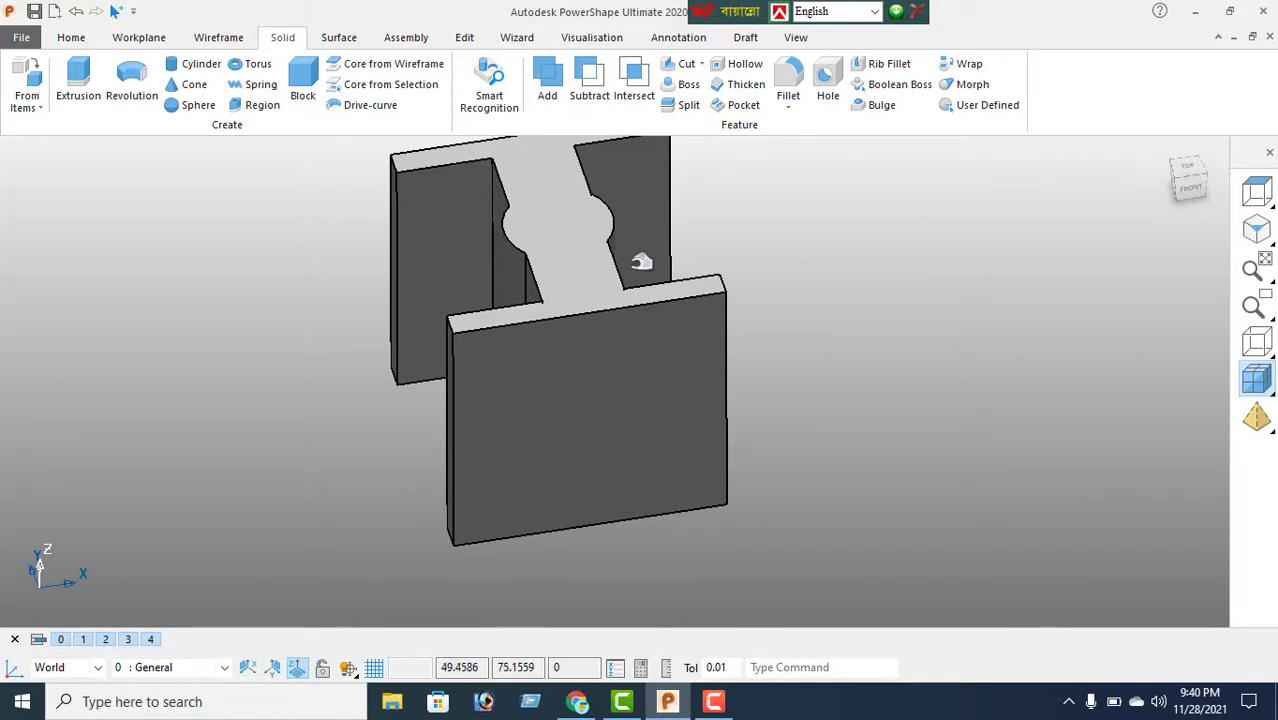
Step: Set the extrusion's Direction 1 length to 9 and deselect the solid
{"action": "left_click", "coordinate": [585, 240]}
{"action": "double_click", "coordinate": [590, 240]}
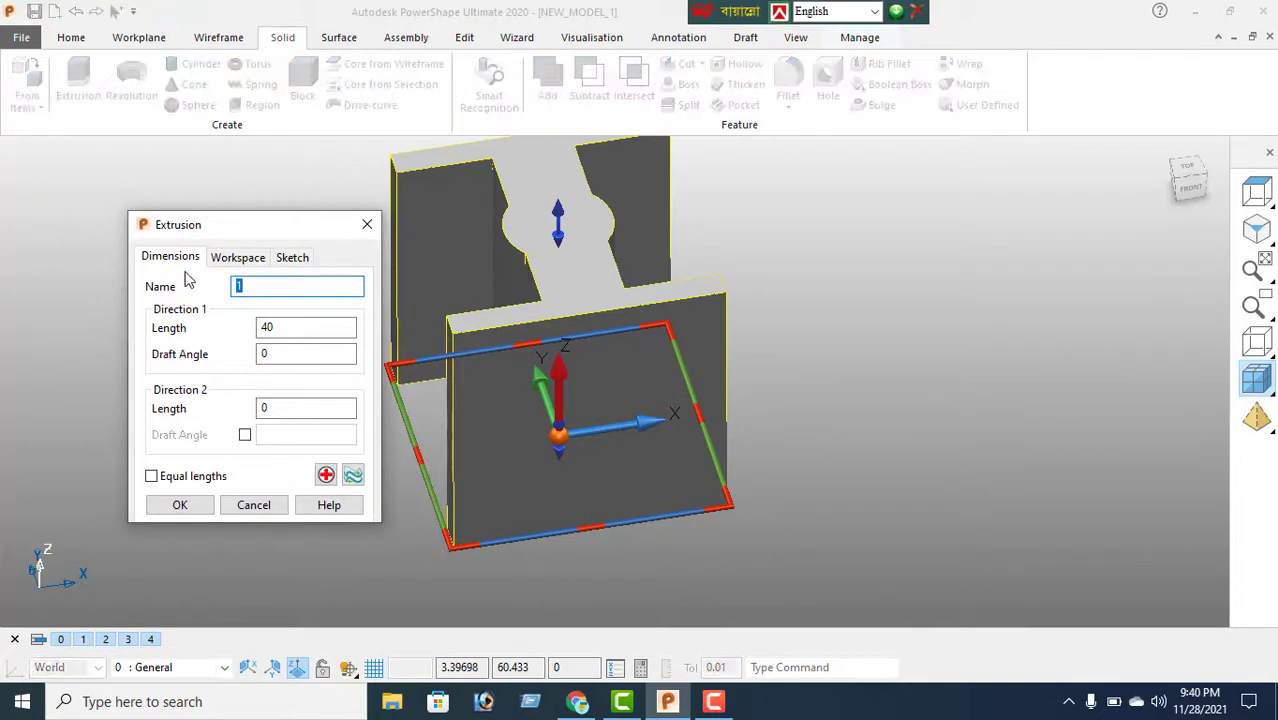
{"action": "double_click", "coordinate": [297, 327]}
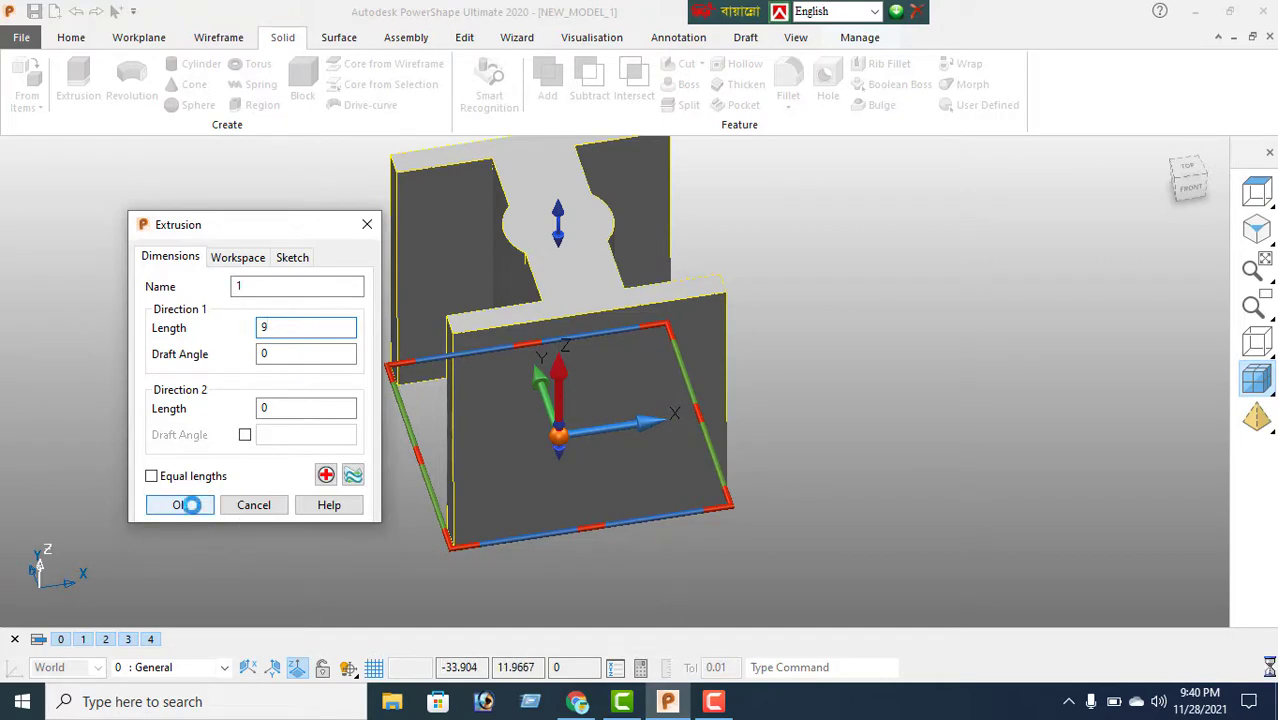
{"action": "left_click", "coordinate": [191, 505]}
{"action": "right_click", "coordinate": [208, 288]}
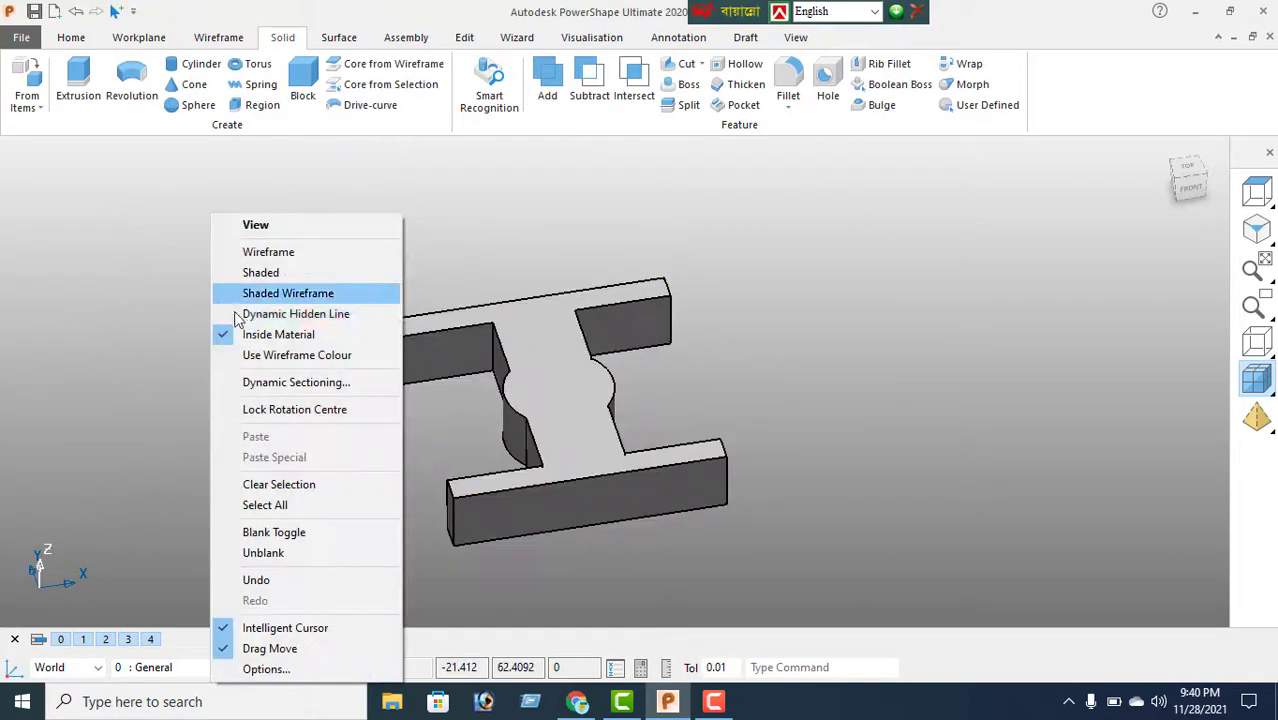
{"action": "left_click", "coordinate": [264, 227]}
Step: In the top view, draw a full circle of radius 5 centred on the profile's middle at 20, 20, and deselect it
{"action": "middle_click_drag", "start_coordinate": [671, 402], "coordinate": [713, 428]}
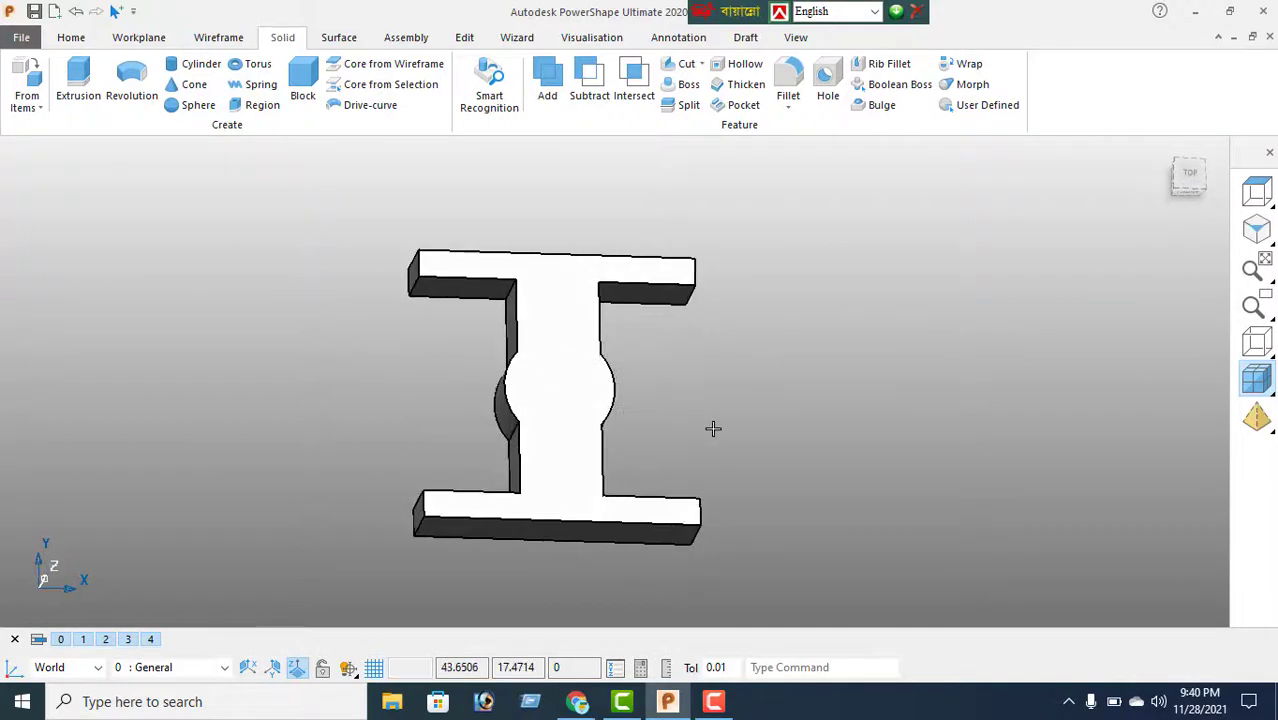
{"action": "middle_click_drag", "start_coordinate": [388, 371], "coordinate": [328, 374]}
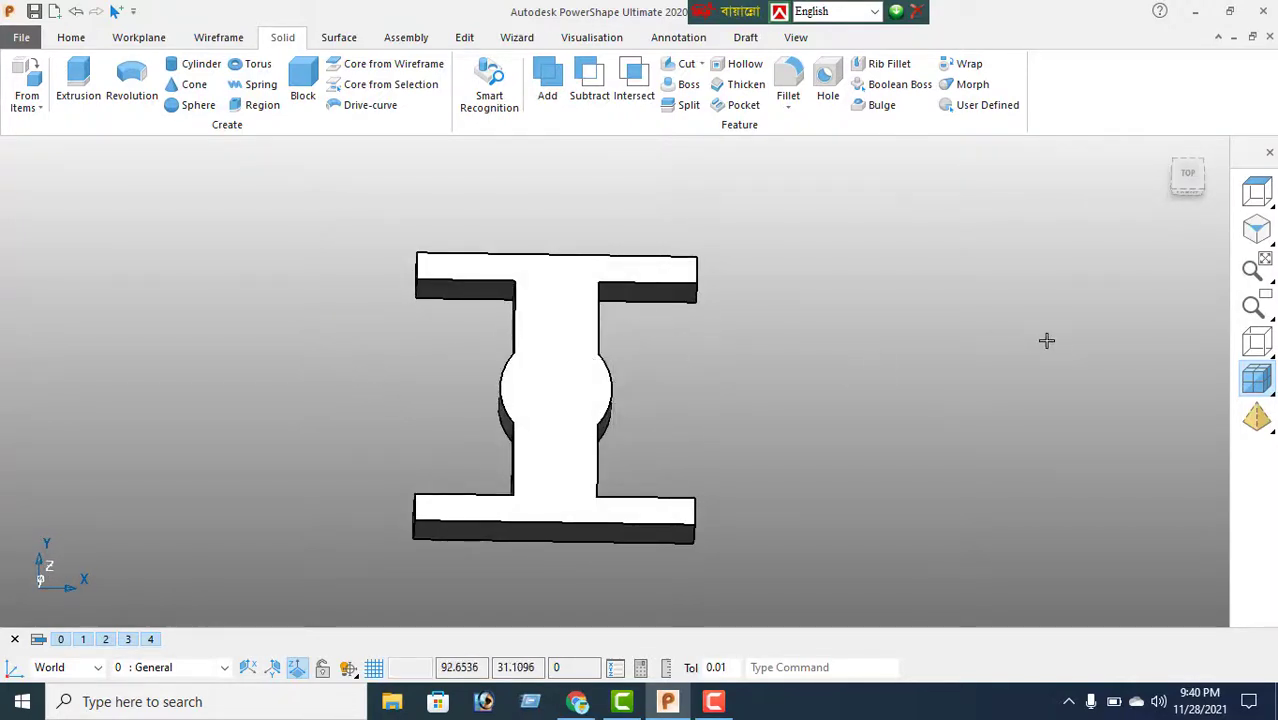
{"action": "left_click", "coordinate": [1257, 192]}
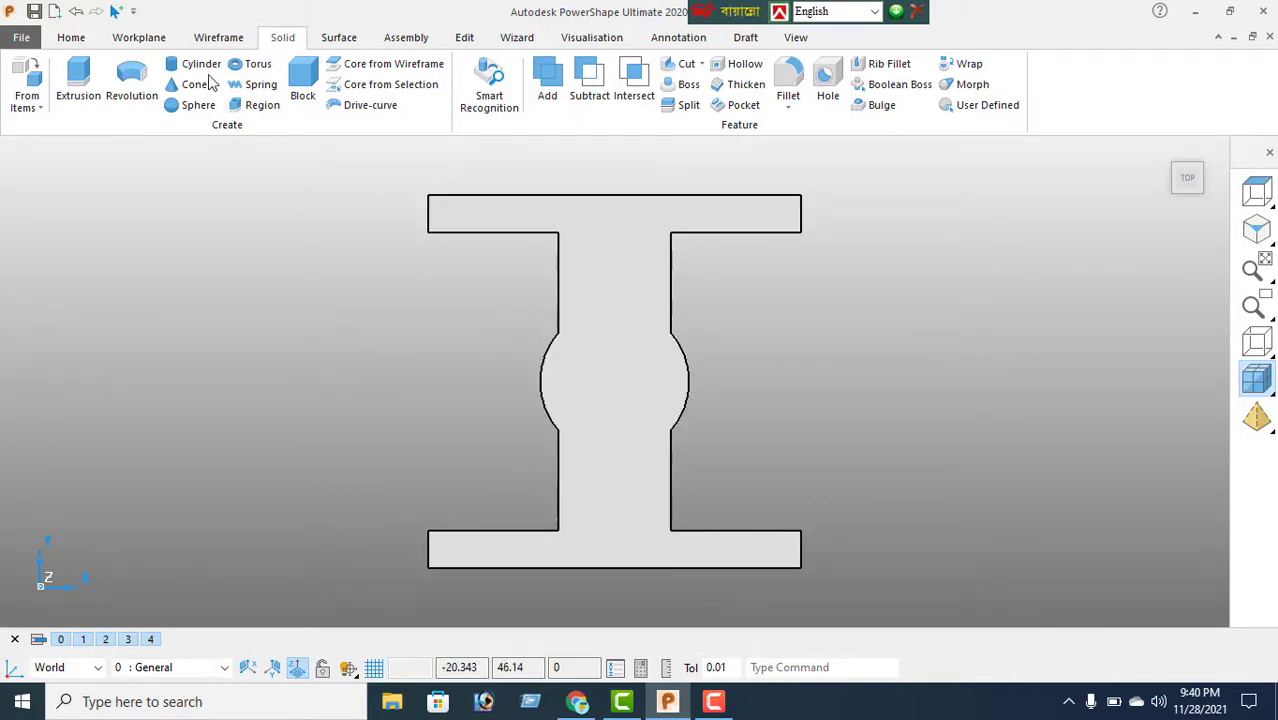
{"action": "left_click", "coordinate": [212, 40]}
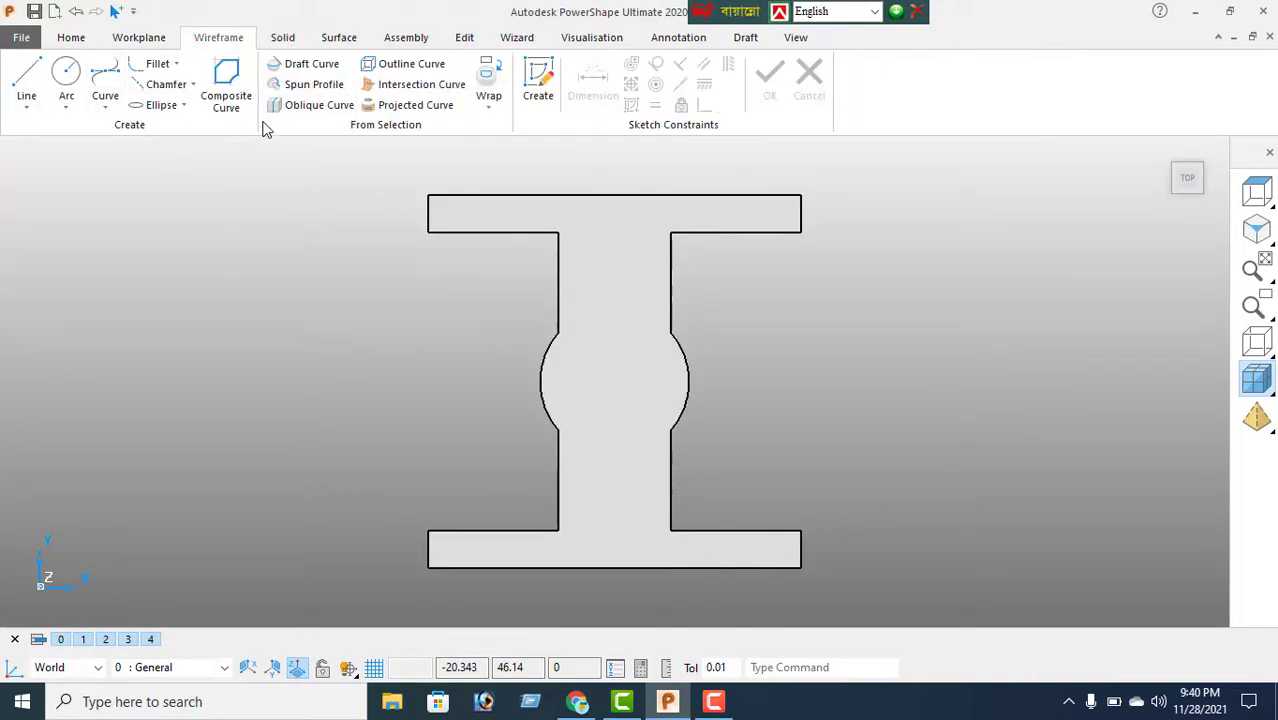
{"action": "left_click", "coordinate": [65, 73]}
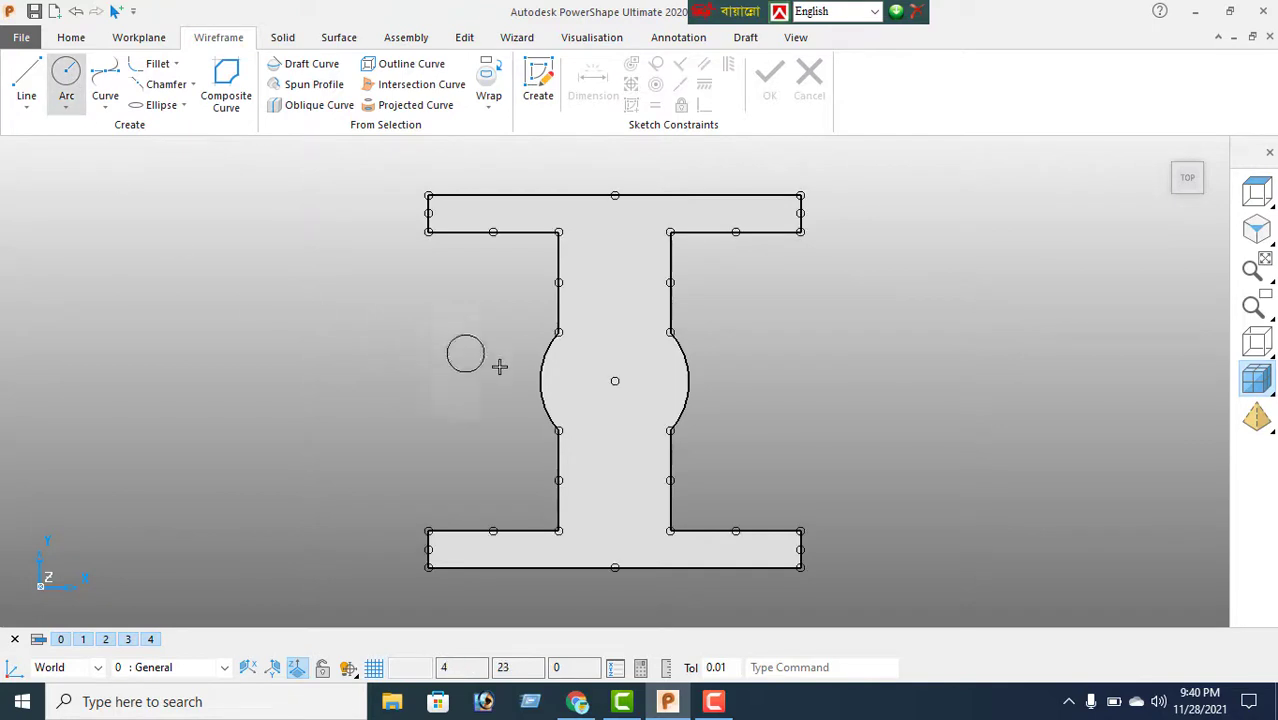
{"action": "left_click", "coordinate": [614, 380]}
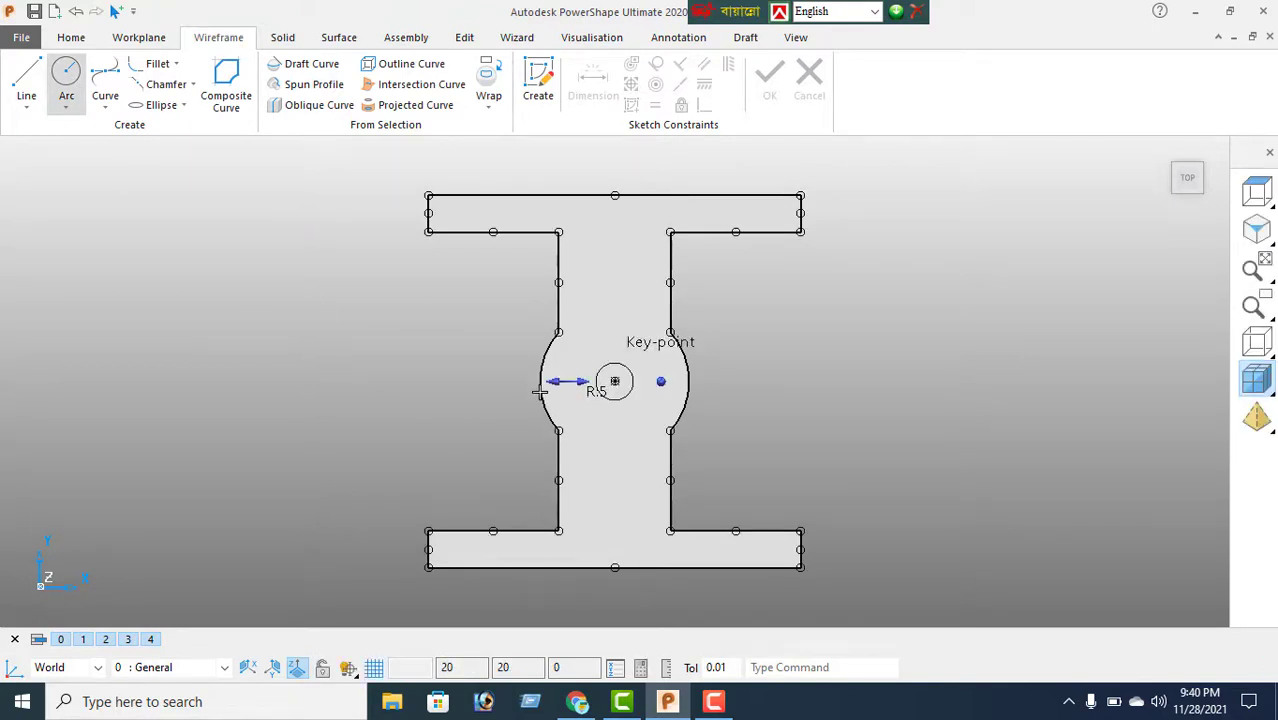
{"action": "right_click", "coordinate": [296, 262]}
{"action": "left_click", "coordinate": [320, 228]}
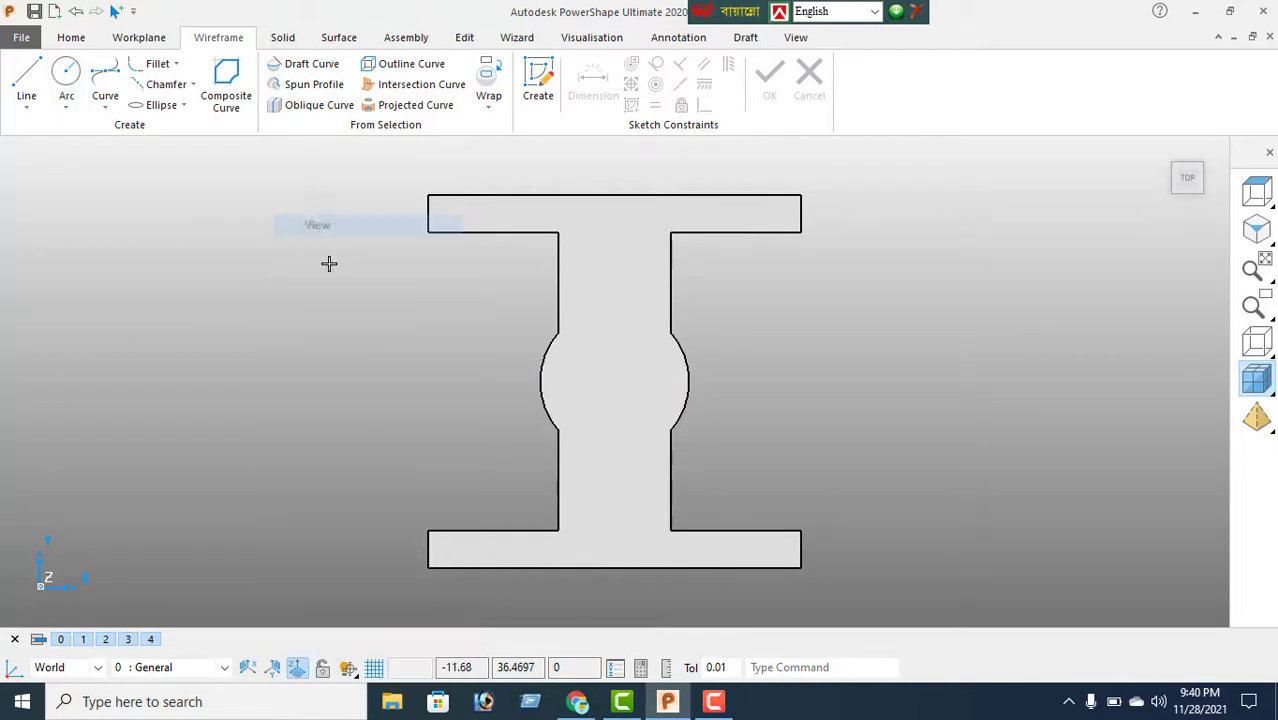
Step: In the wireframe top view, redefine the central circle by diameter and set it to 4
{"action": "middle_click_drag", "start_coordinate": [586, 487], "coordinate": [719, 442]}
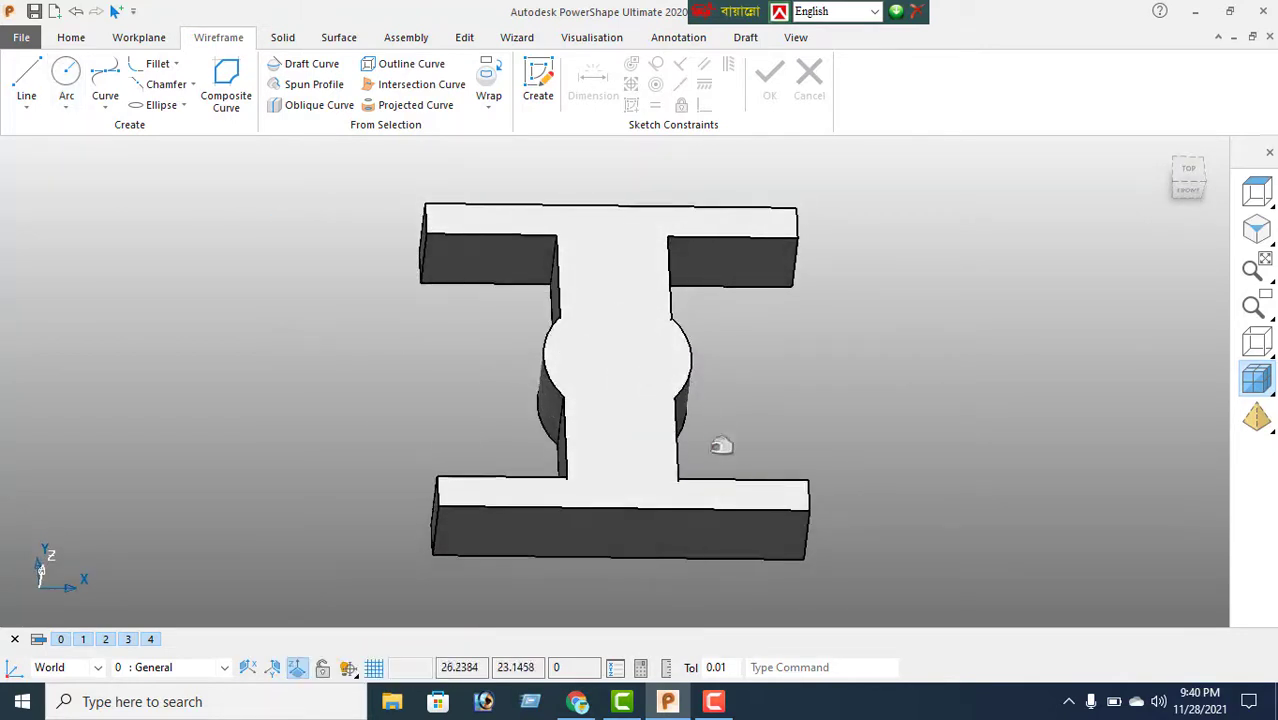
{"action": "left_click", "coordinate": [1257, 192]}
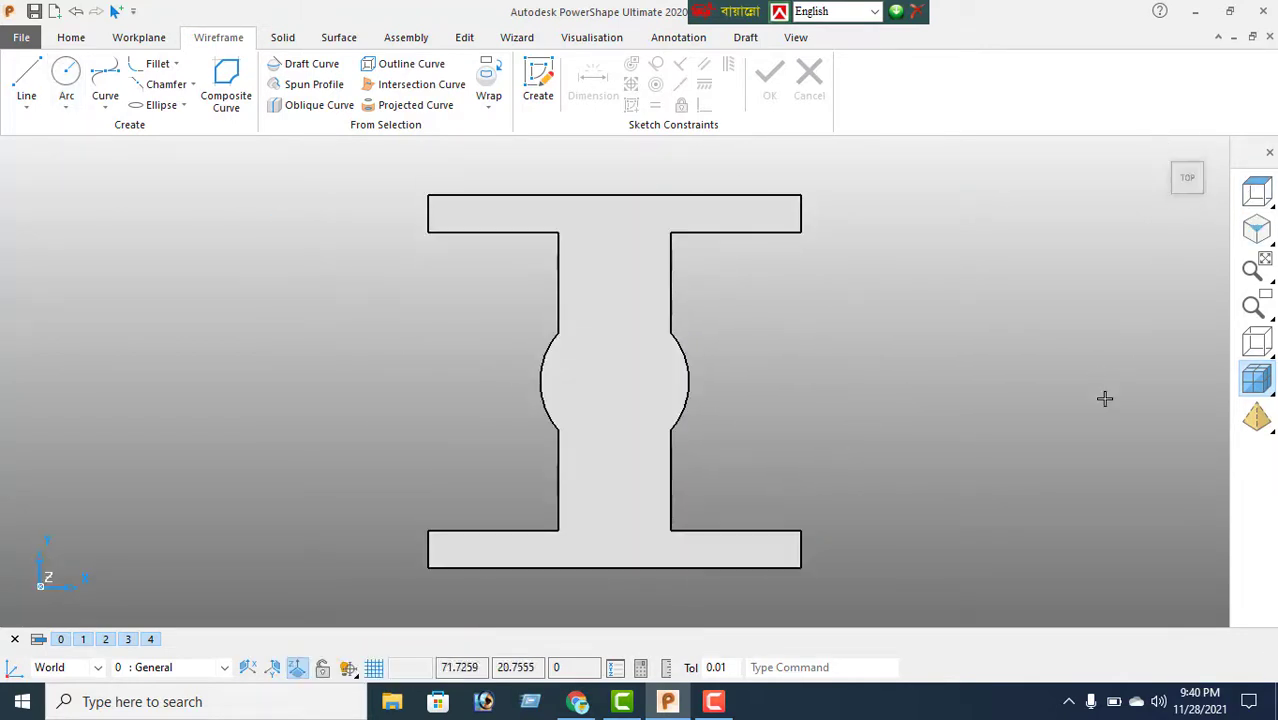
{"action": "left_click", "coordinate": [1257, 342]}
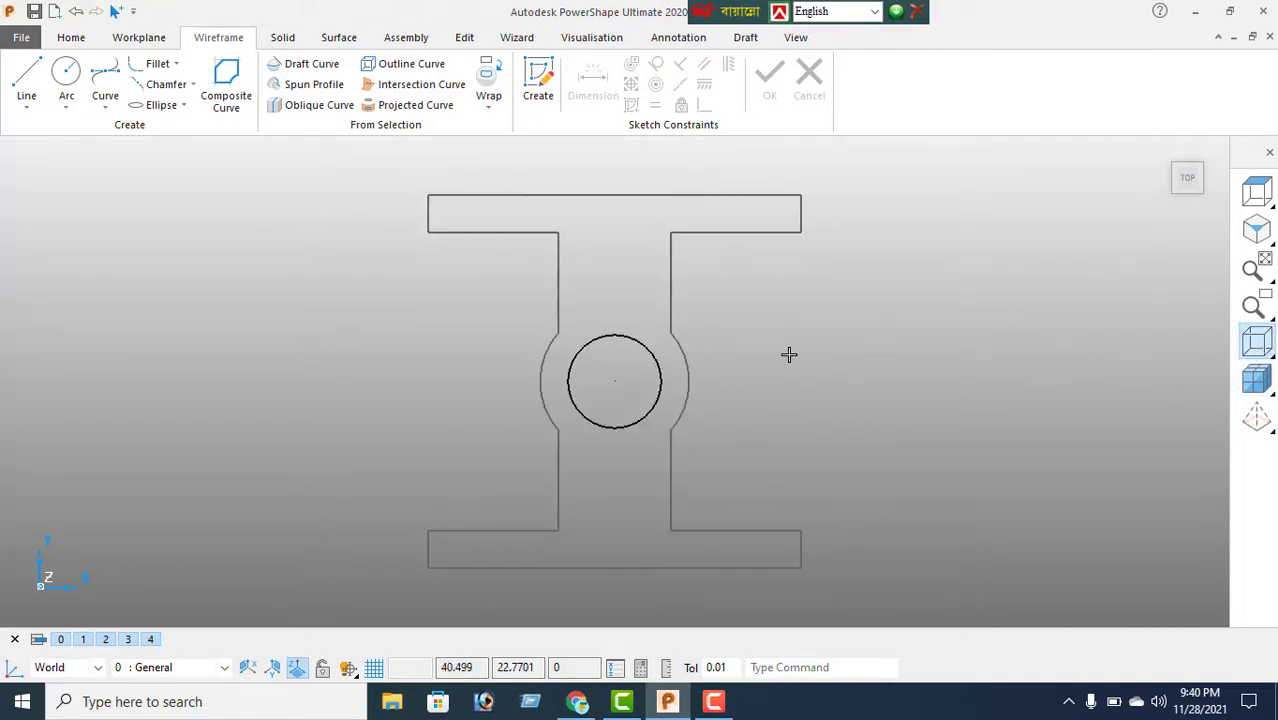
{"action": "left_click", "coordinate": [660, 380]}
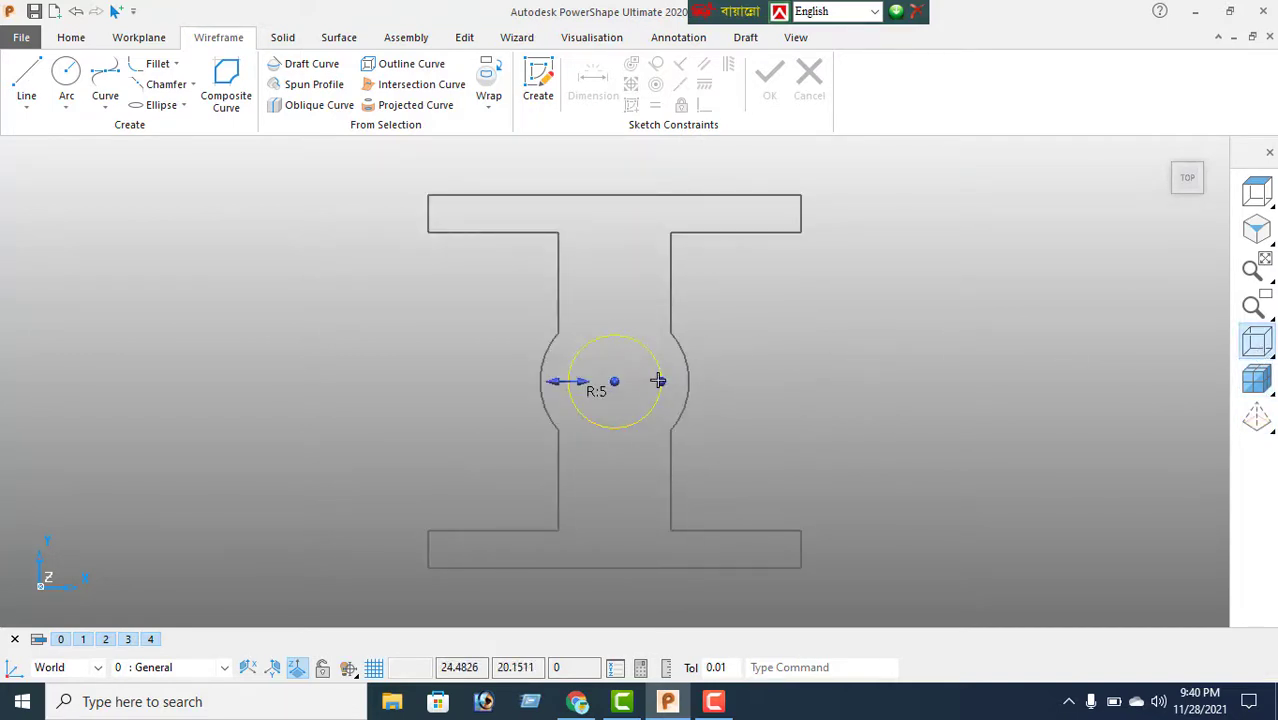
{"action": "double_click", "coordinate": [678, 373]}
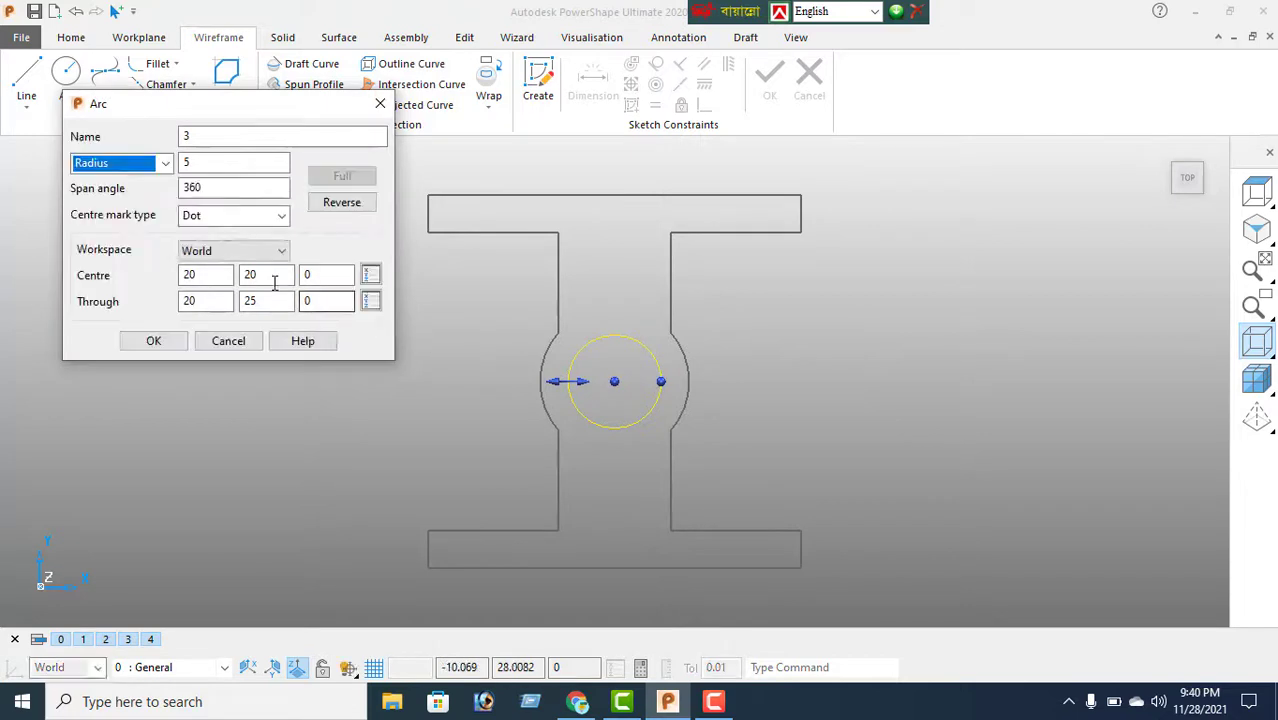
{"action": "left_click", "coordinate": [165, 163]}
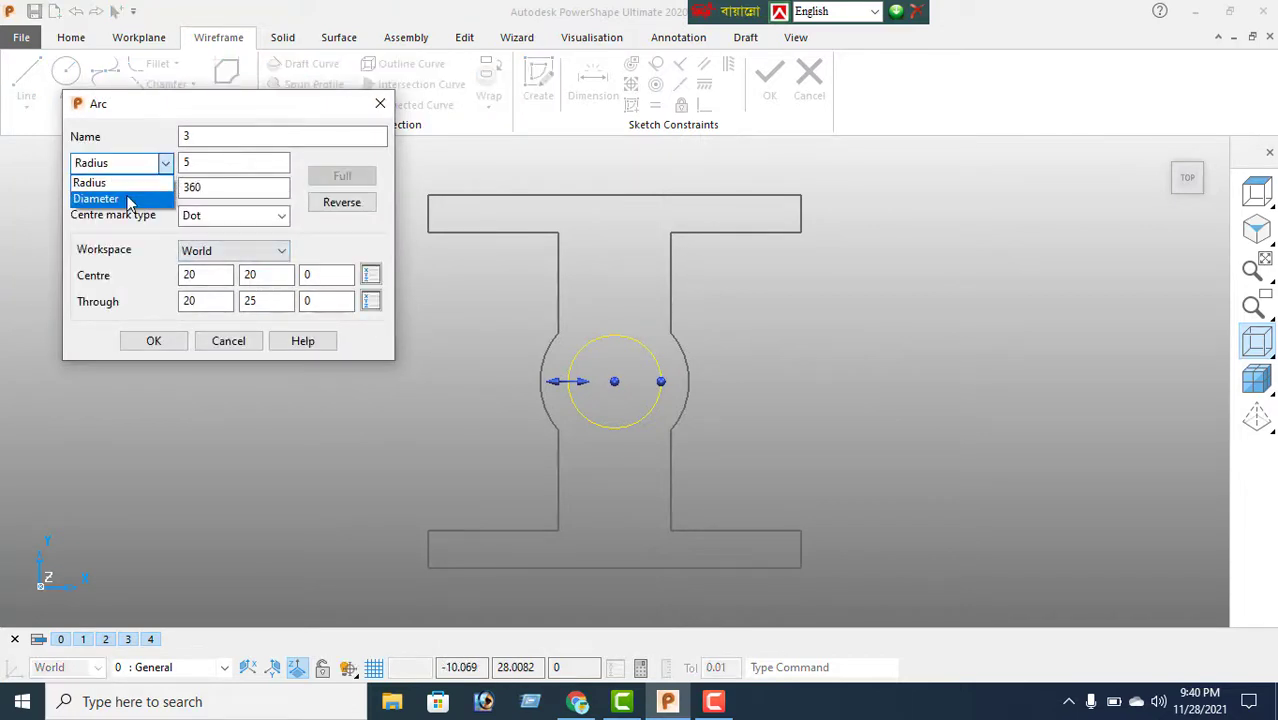
{"action": "left_click", "coordinate": [140, 198]}
{"action": "double_click", "coordinate": [212, 166]}
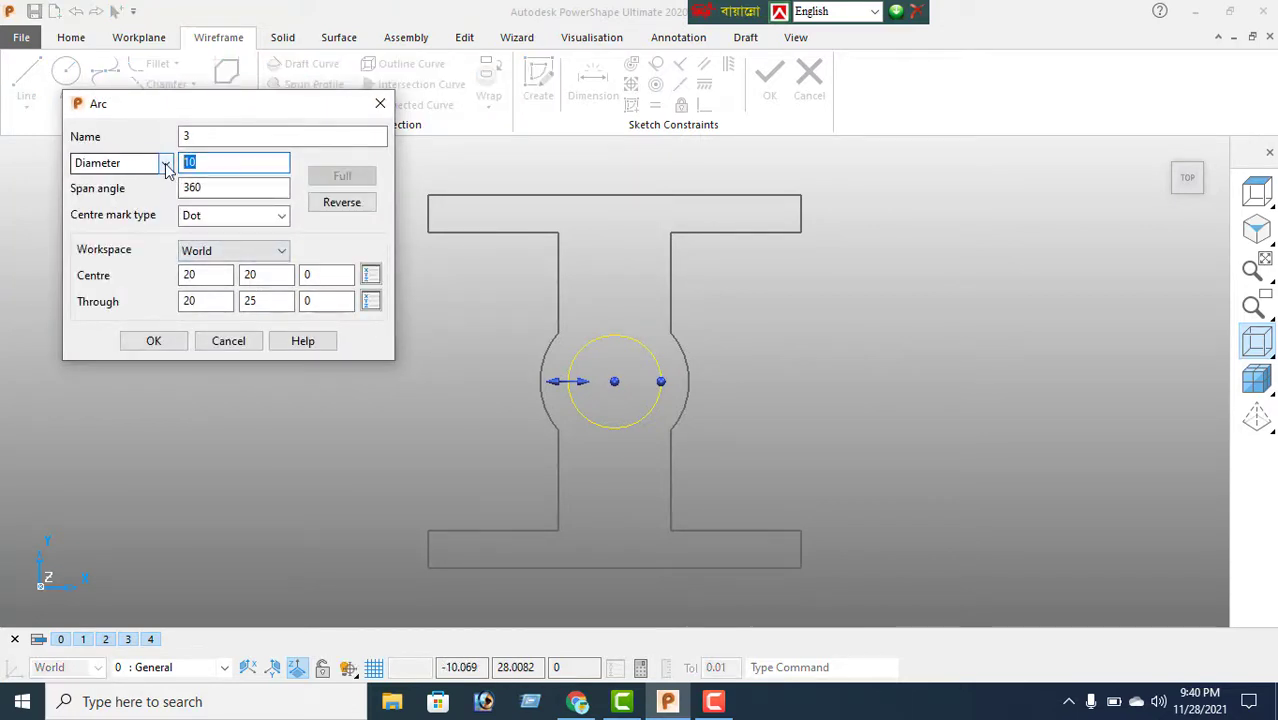
{"action": "type", "text": "4"}
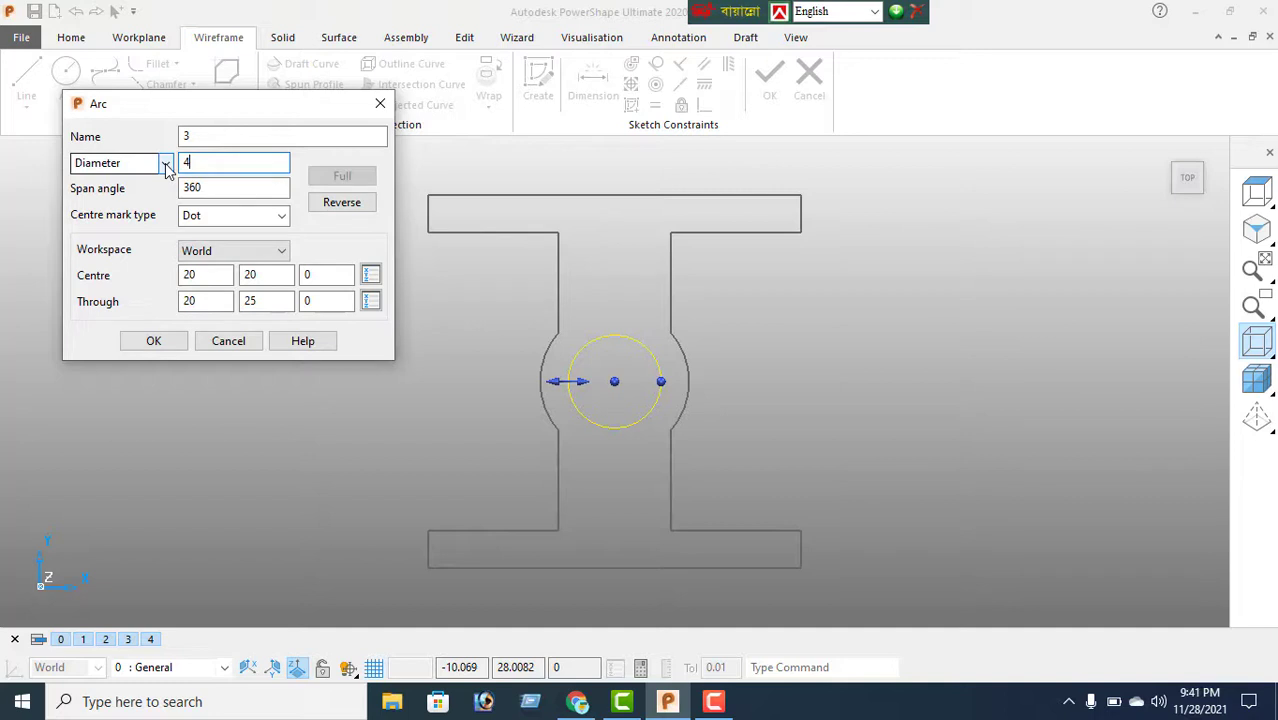
{"action": "left_click", "coordinate": [155, 341]}
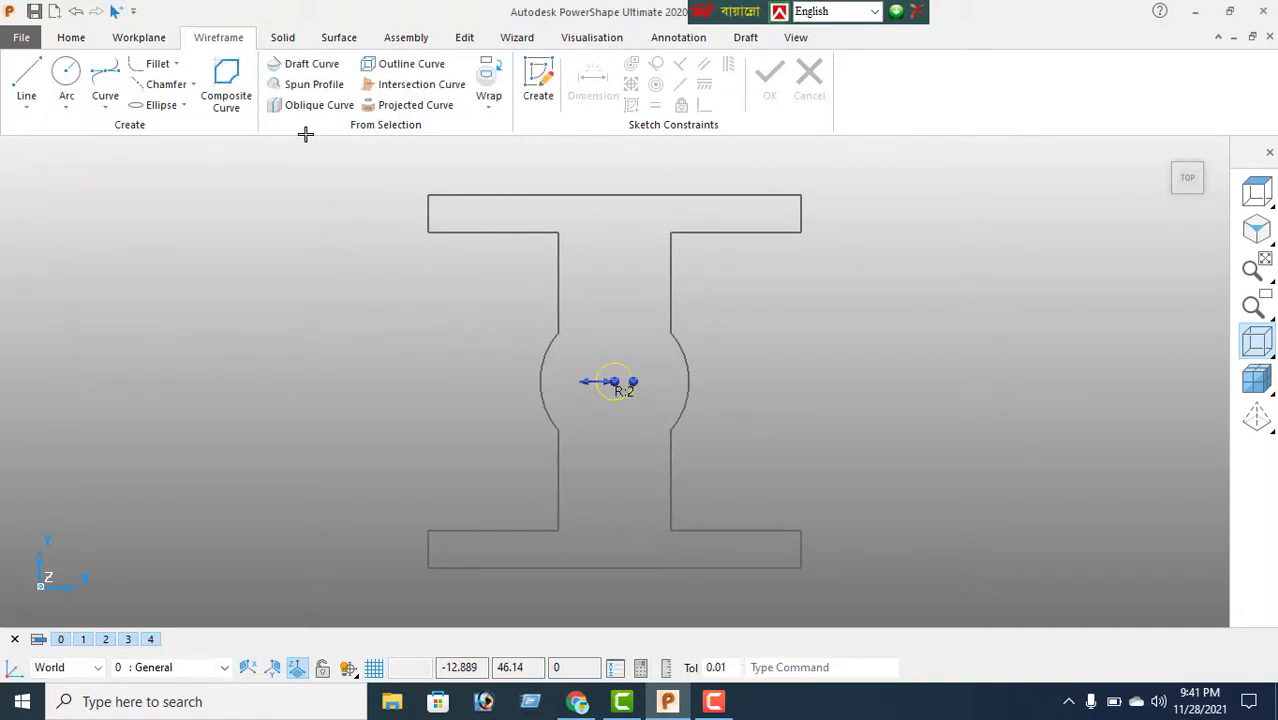
Step: Cut the solid with the central circle as a blind cut 9 deep, and leave the Solid Cut command
{"action": "left_click", "coordinate": [283, 40]}
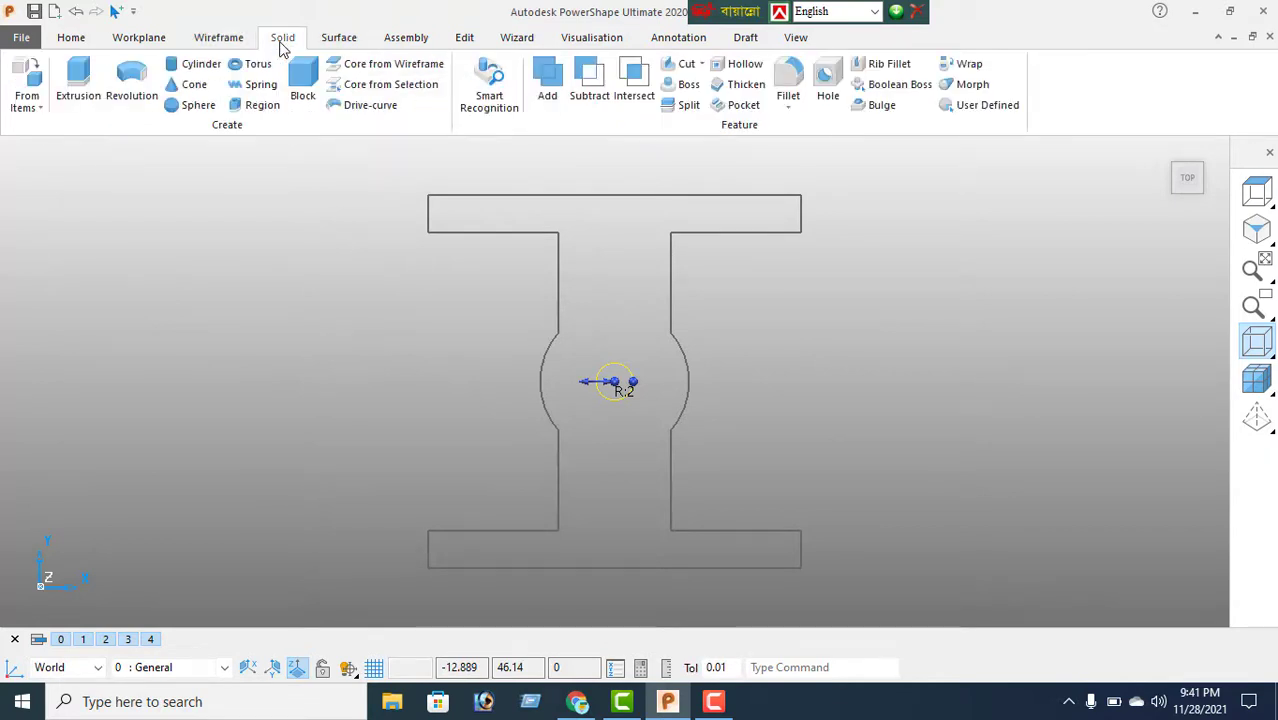
{"action": "left_click", "coordinate": [680, 70]}
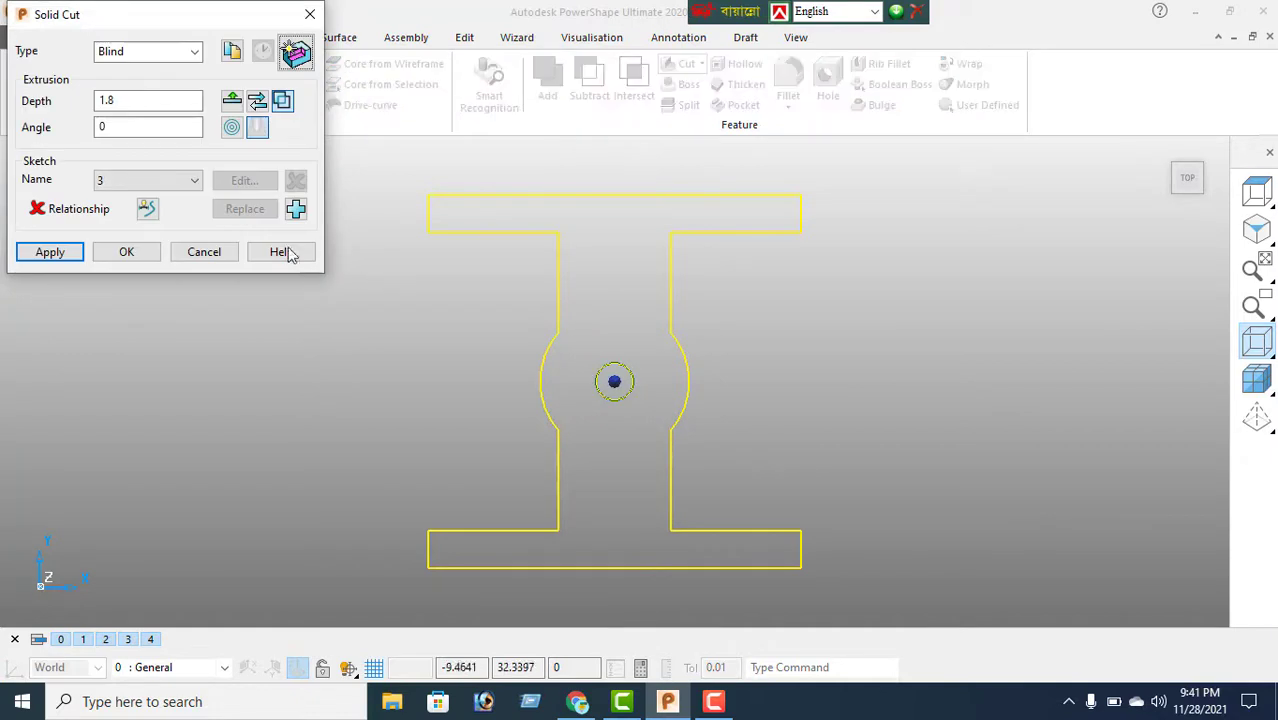
{"action": "left_click_drag", "start_coordinate": [128, 100], "coordinate": [71, 106]}
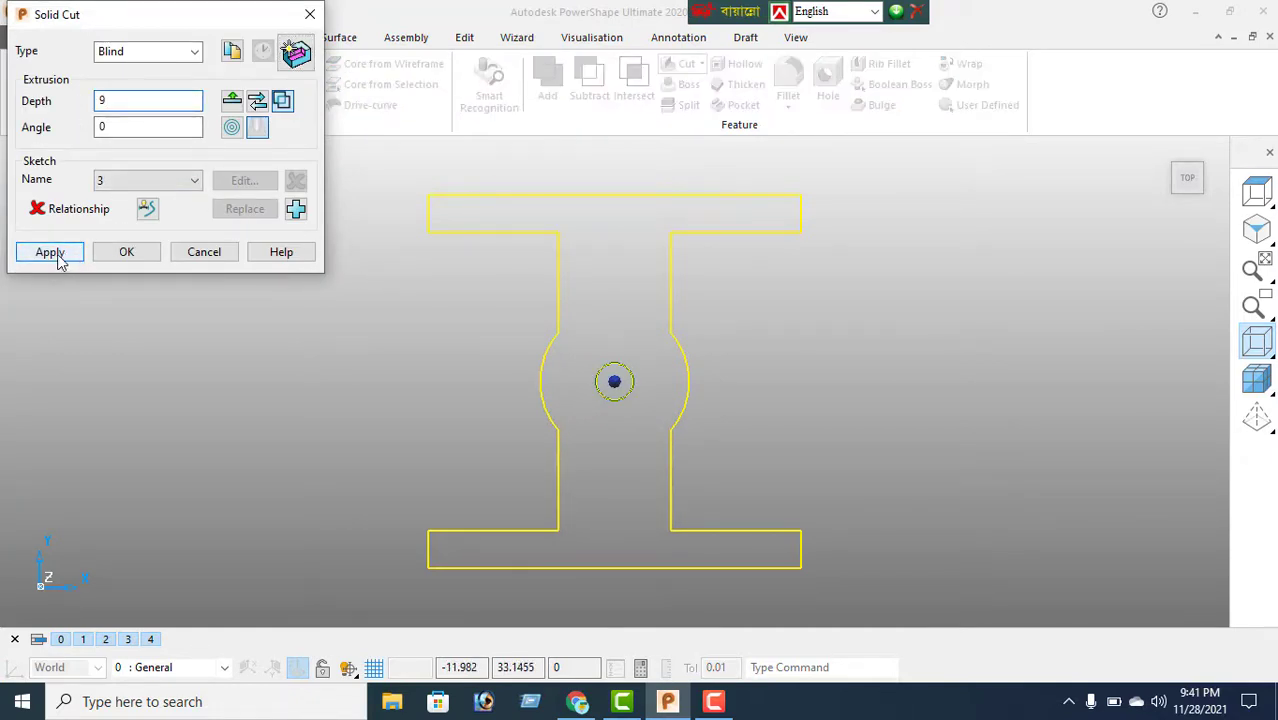
{"action": "left_click", "coordinate": [55, 254]}
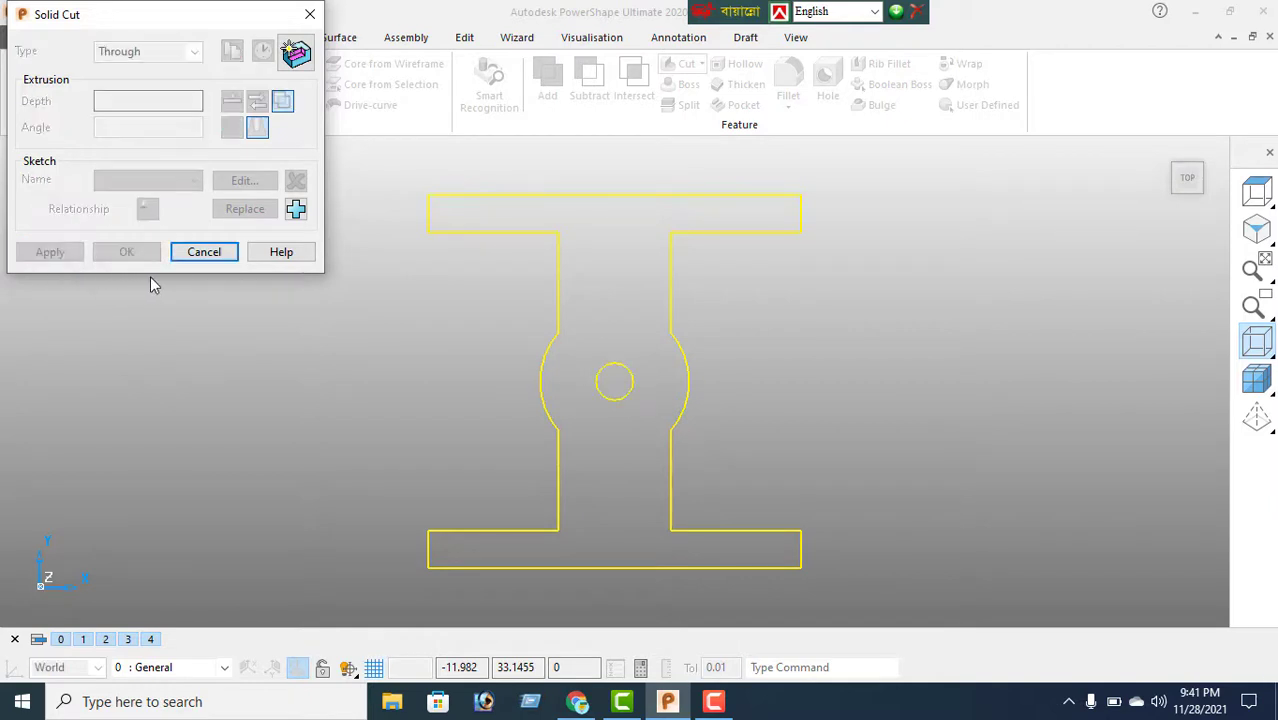
{"action": "left_click", "coordinate": [215, 256]}
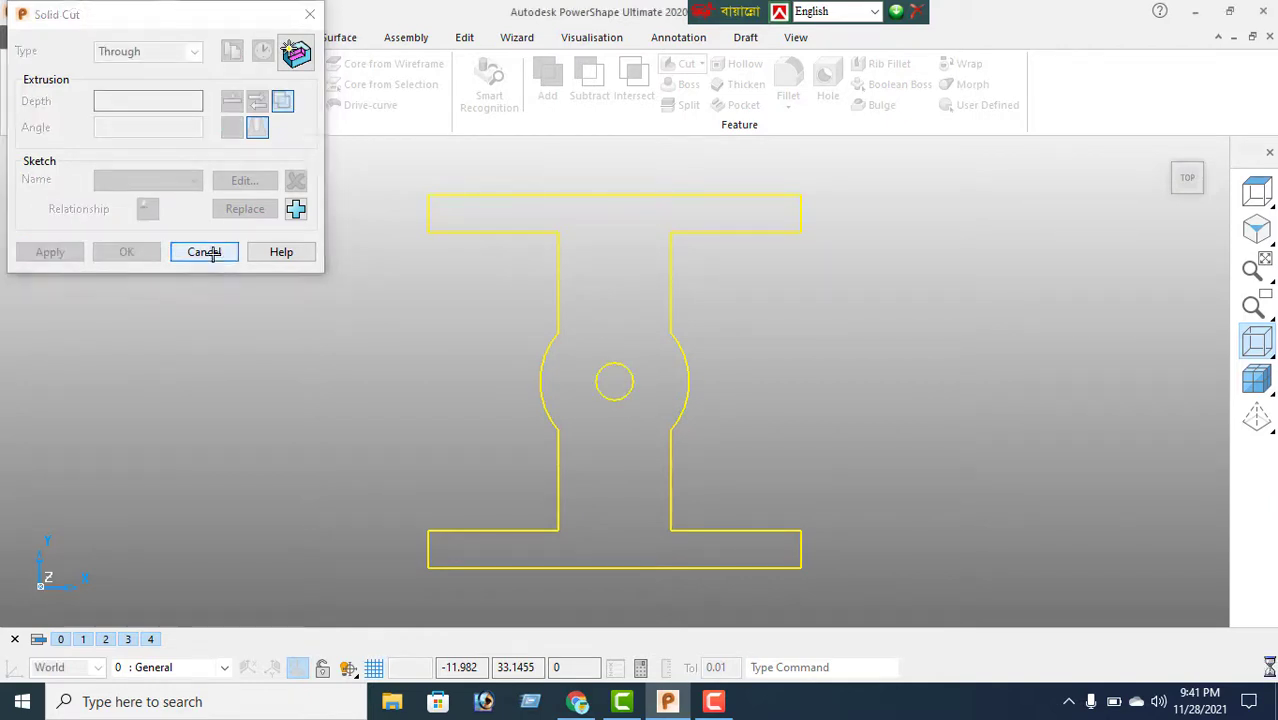
Step: Examine the central hole and the flanged solid from several angles in shaded and wireframe display
{"action": "left_click", "coordinate": [1257, 378]}
{"action": "mouse_move", "coordinate": [639, 489]}
{"action": "middle_mouse_down"}
{"action": "mouse_move", "coordinate": [662, 334]}
{"action": "mouse_move", "coordinate": [699, 442]}
{"action": "mouse_move", "coordinate": [649, 199]}
{"action": "mouse_move", "coordinate": [730, 151]}
{"action": "mouse_move", "coordinate": [796, 297]}
{"action": "middle_mouse_up"}
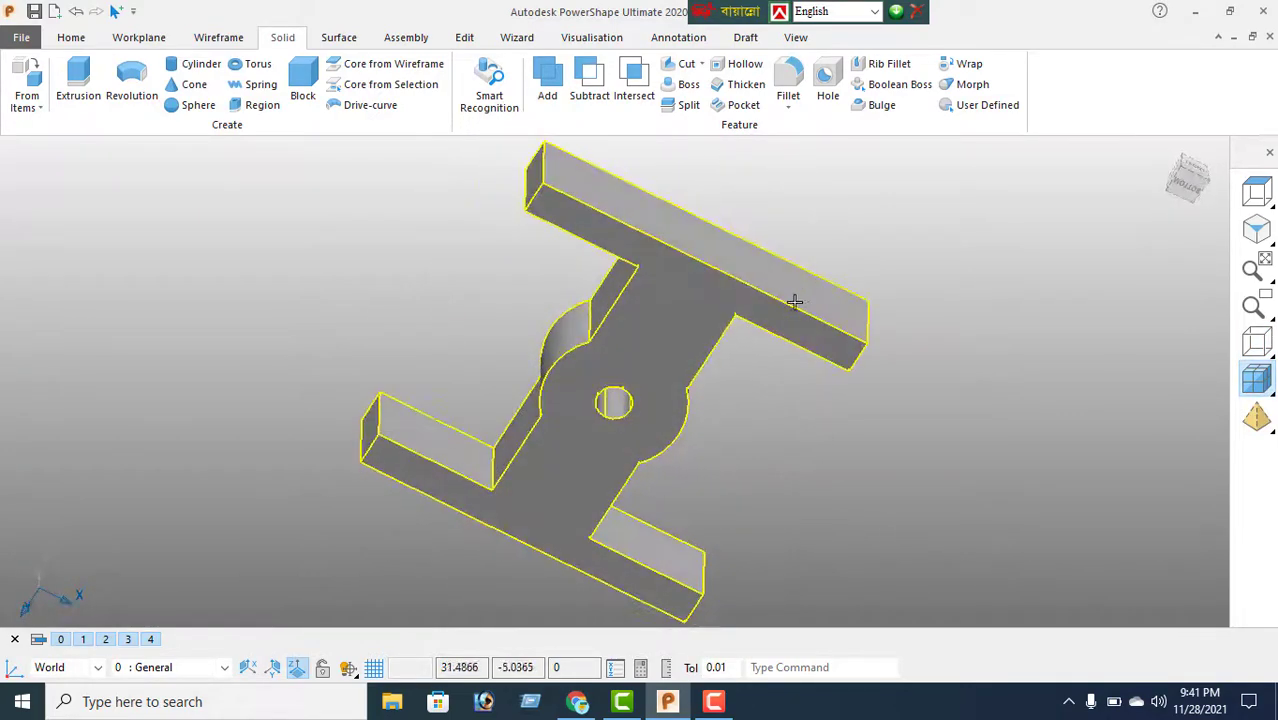
{"action": "mouse_move", "coordinate": [499, 405]}
{"action": "middle_mouse_down"}
{"action": "mouse_move", "coordinate": [595, 350]}
{"action": "mouse_move", "coordinate": [576, 422]}
{"action": "middle_mouse_up"}
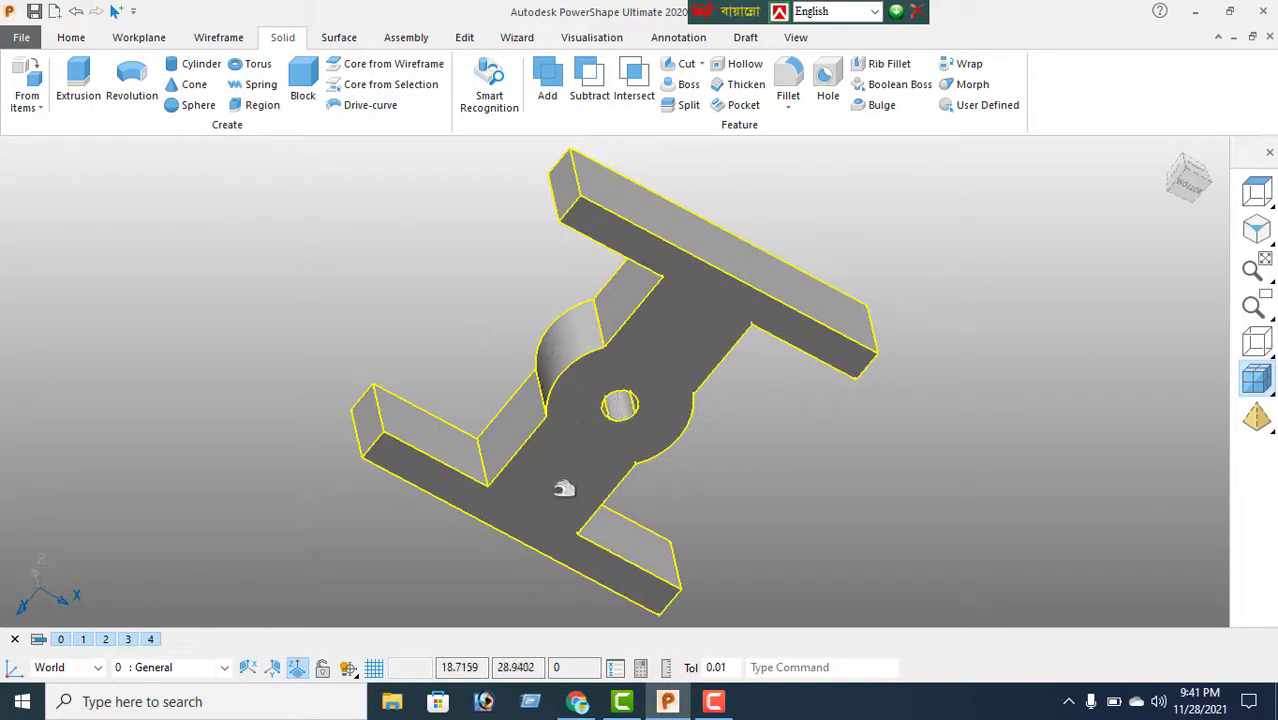
{"action": "mouse_move", "coordinate": [752, 431]}
{"action": "middle_mouse_down"}
{"action": "mouse_move", "coordinate": [699, 397]}
{"action": "mouse_move", "coordinate": [479, 354]}
{"action": "mouse_move", "coordinate": [502, 465]}
{"action": "mouse_move", "coordinate": [621, 477]}
{"action": "middle_mouse_up"}
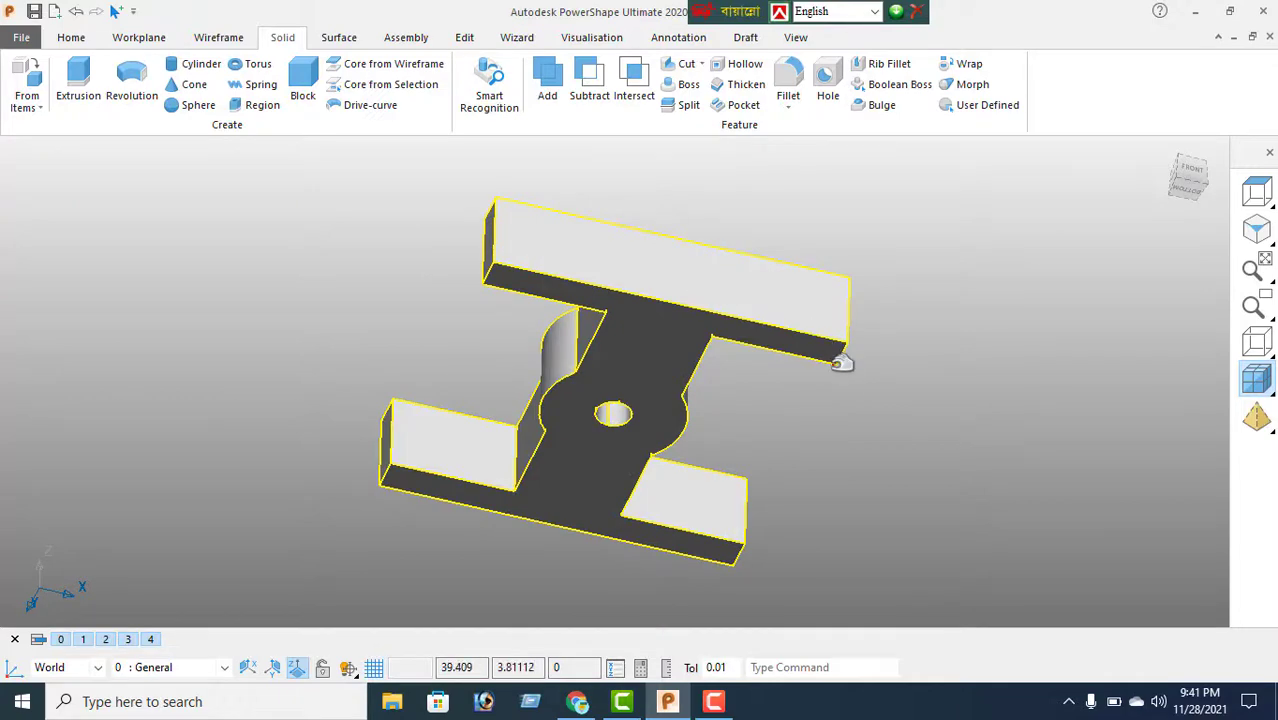
{"action": "mouse_move", "coordinate": [842, 359]}
{"action": "middle_mouse_down"}
{"action": "mouse_move", "coordinate": [724, 333]}
{"action": "mouse_move", "coordinate": [759, 270]}
{"action": "mouse_move", "coordinate": [764, 345]}
{"action": "mouse_move", "coordinate": [719, 379]}
{"action": "mouse_move", "coordinate": [783, 497]}
{"action": "mouse_move", "coordinate": [859, 482]}
{"action": "mouse_move", "coordinate": [836, 408]}
{"action": "mouse_move", "coordinate": [776, 374]}
{"action": "mouse_move", "coordinate": [813, 298]}
{"action": "middle_mouse_up"}
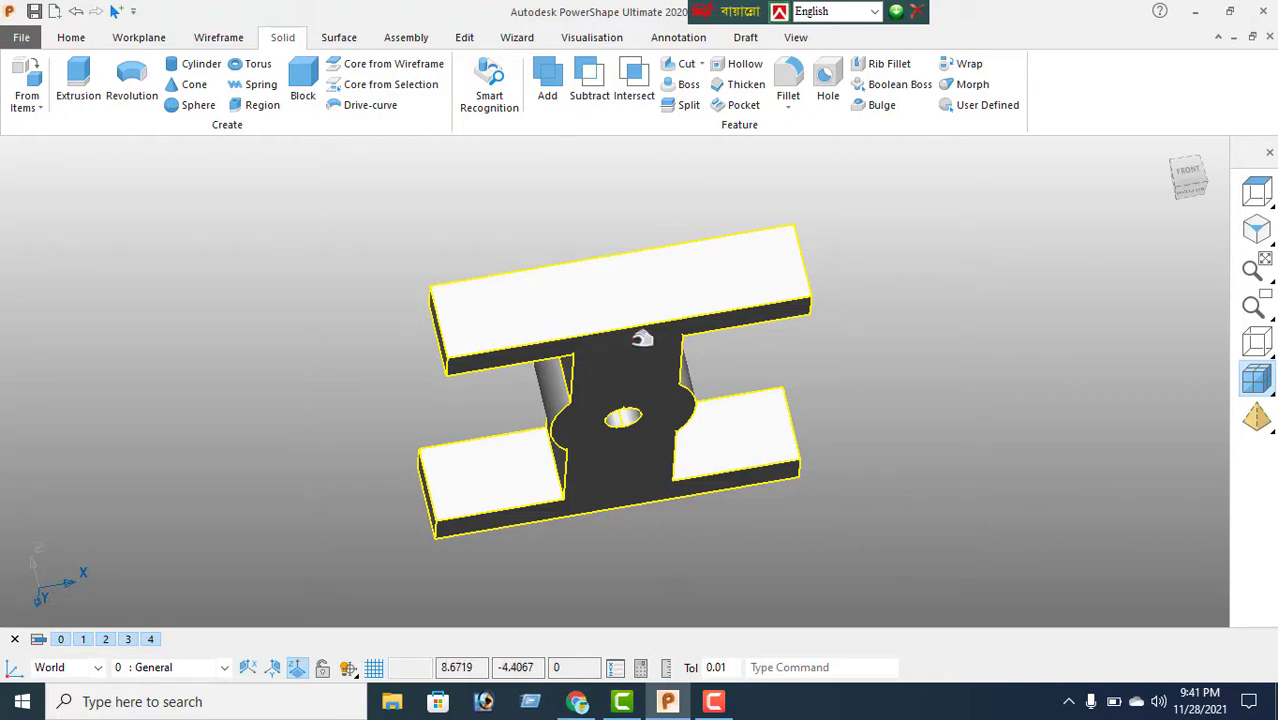
{"action": "middle_click_drag", "start_coordinate": [726, 410], "coordinate": [680, 390]}
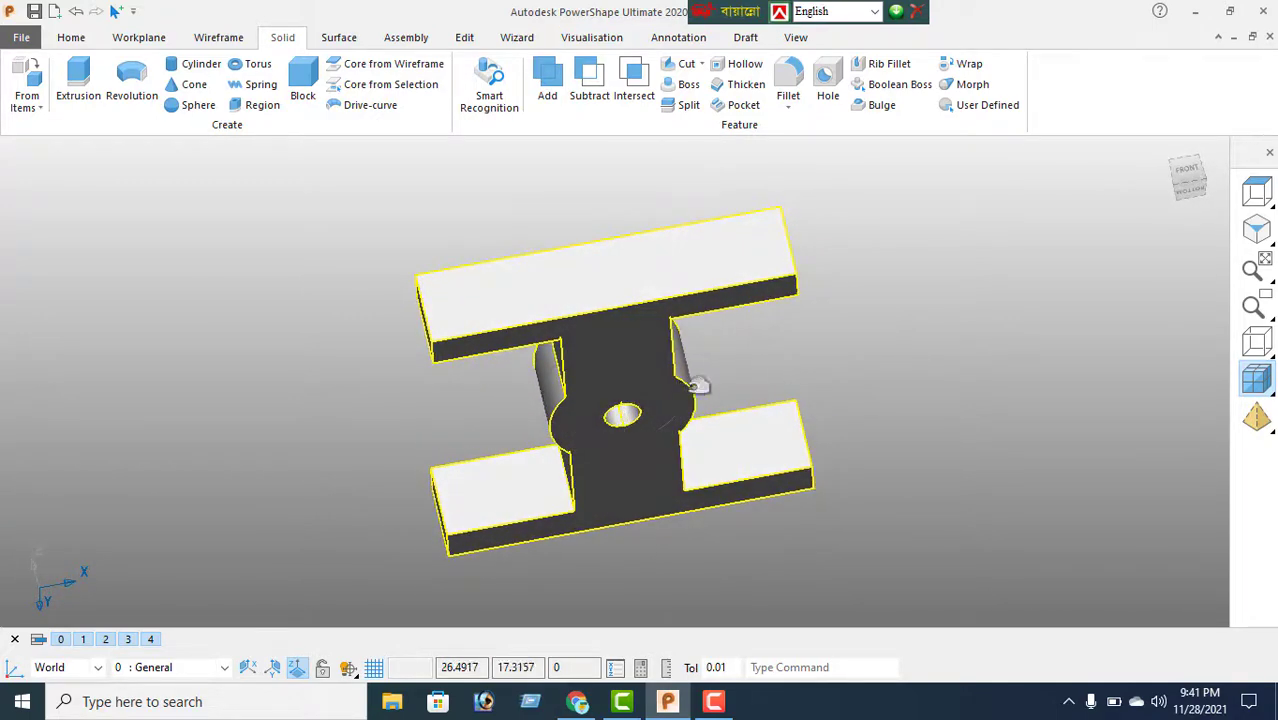
{"action": "left_click", "coordinate": [1256, 343]}
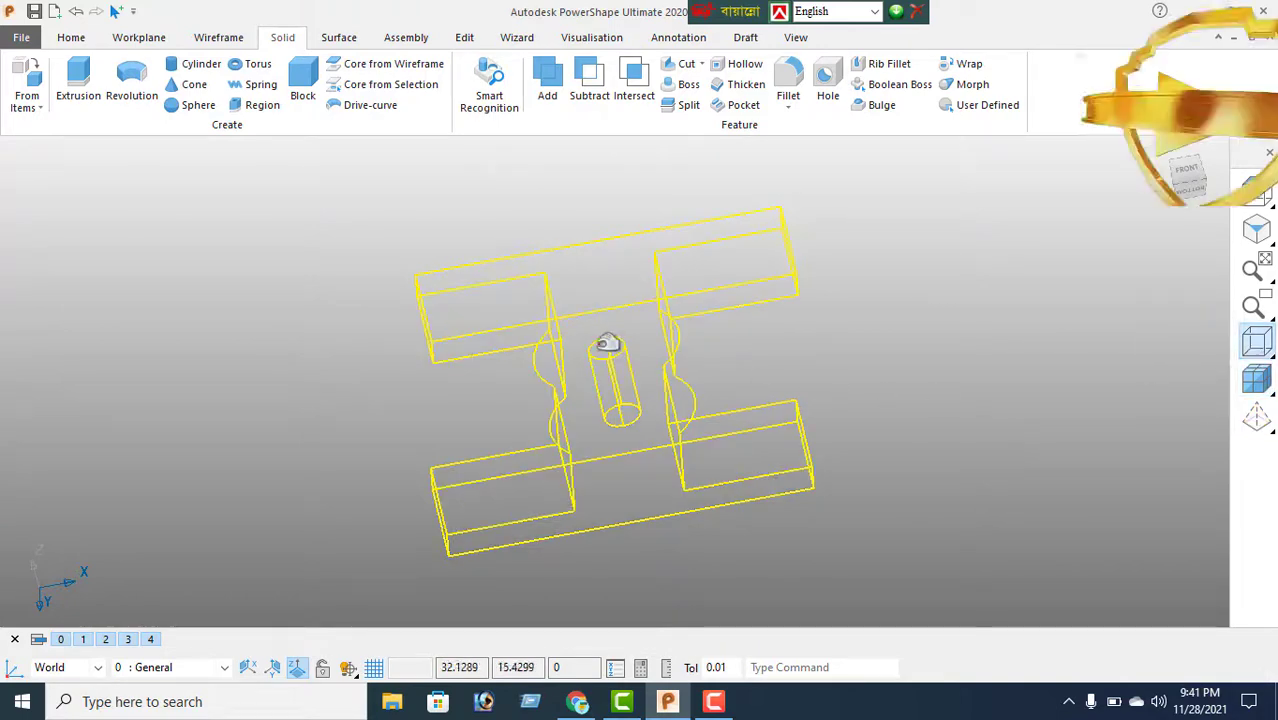
{"action": "middle_click_drag", "start_coordinate": [625, 348], "coordinate": [740, 392]}
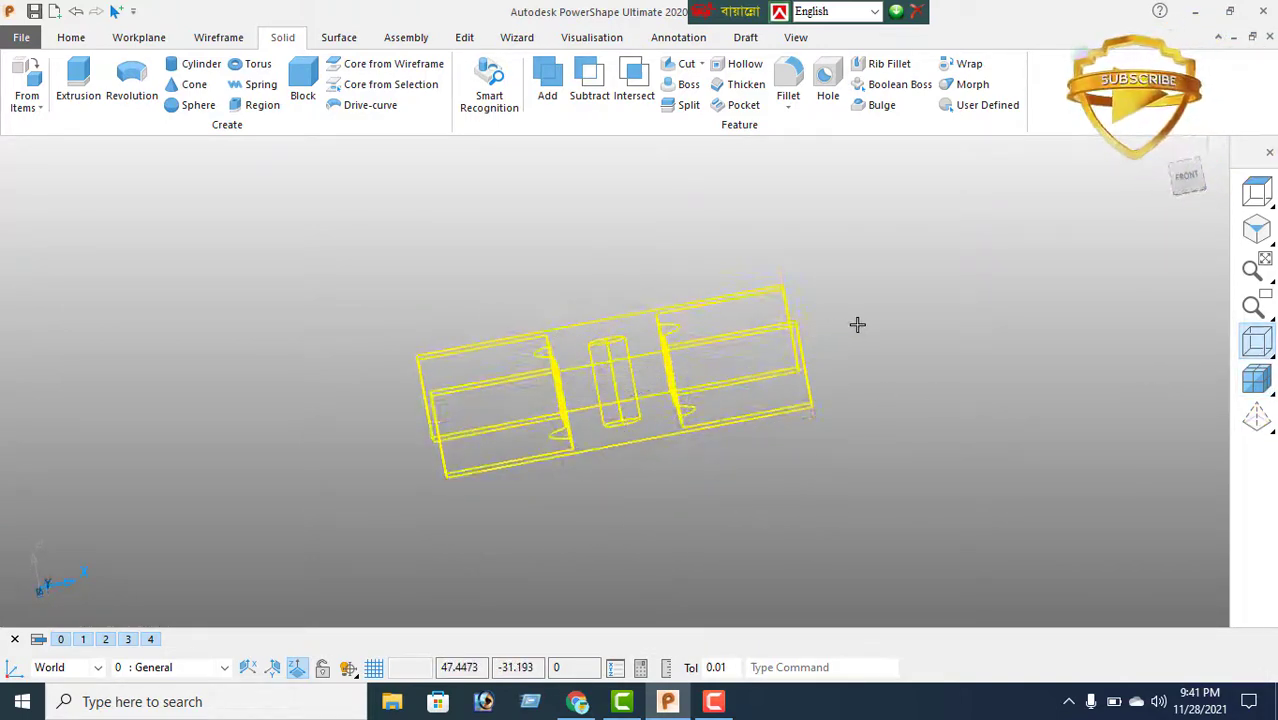
{"action": "middle_click_drag", "start_coordinate": [857, 324], "coordinate": [904, 354]}
{"action": "middle_click_drag", "start_coordinate": [508, 425], "coordinate": [447, 287]}
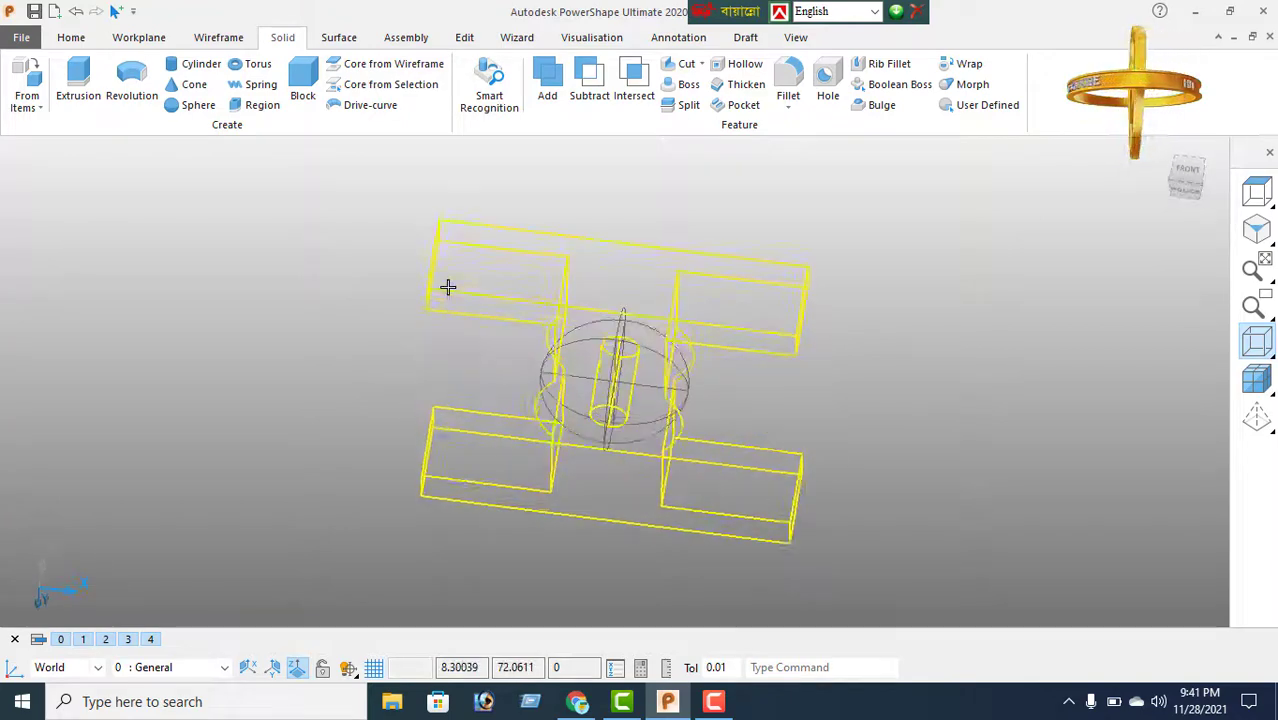
{"action": "scroll", "coordinate": [725, 399], "scroll_direction": "up", "scroll_amount": 2}
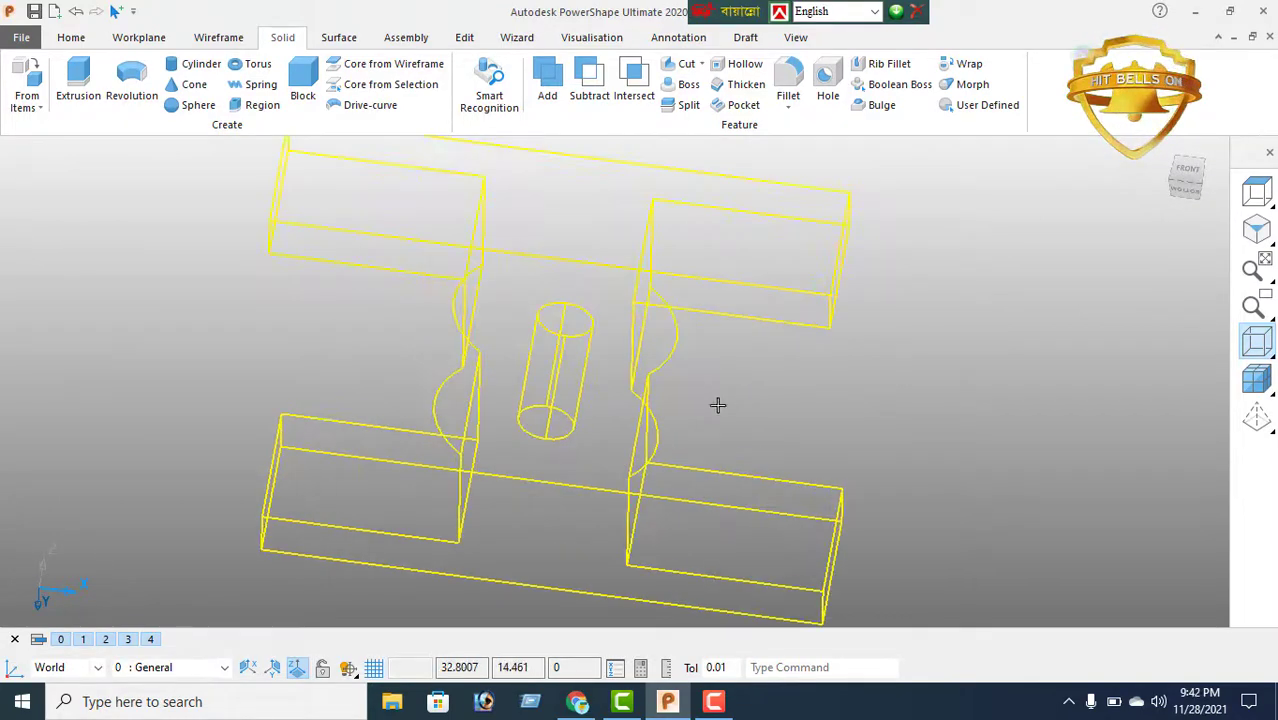
{"action": "middle_click_drag", "start_coordinate": [645, 377], "coordinate": [641, 410]}
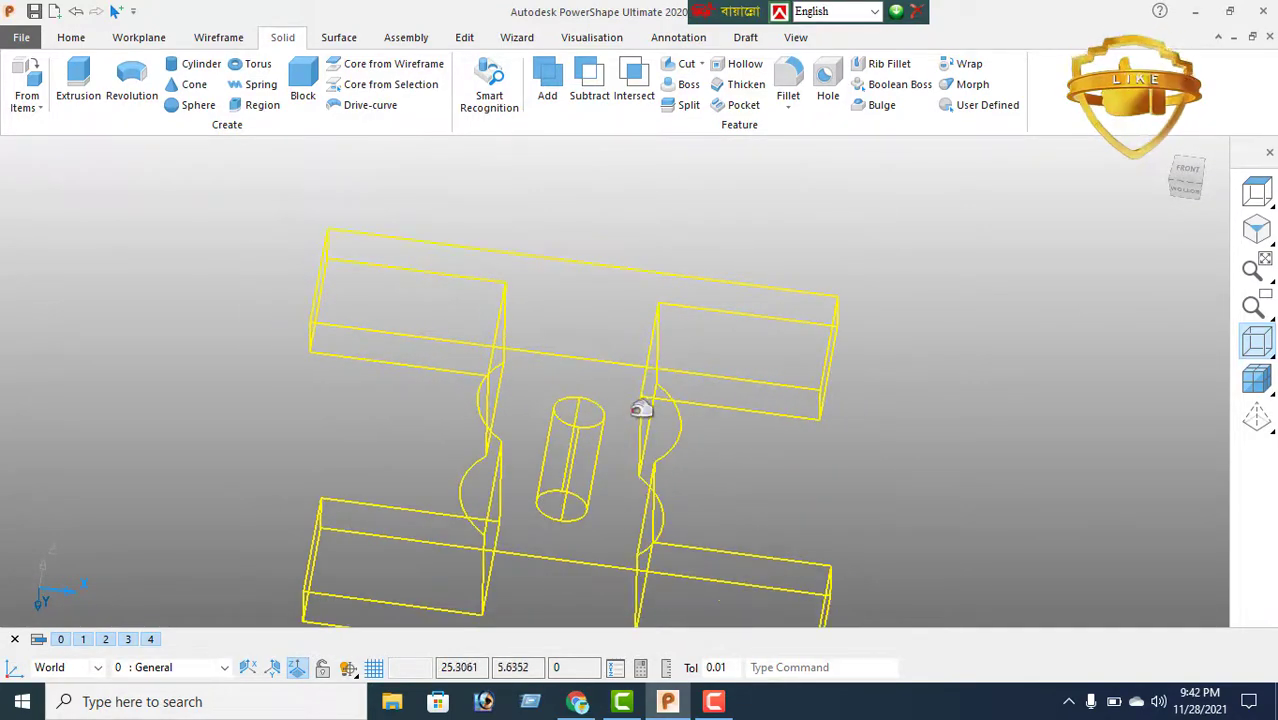
{"action": "middle_click_drag", "start_coordinate": [645, 360], "coordinate": [685, 491]}
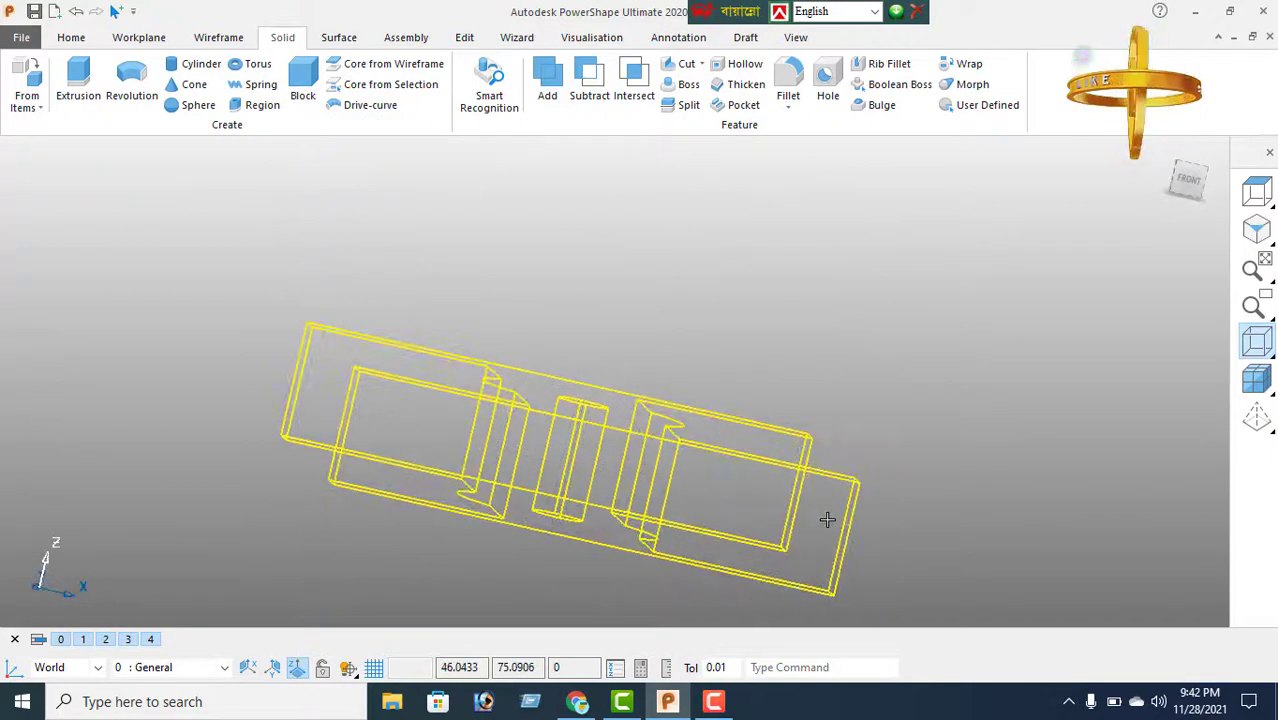
{"action": "middle_click_drag", "start_coordinate": [827, 519], "coordinate": [793, 497]}
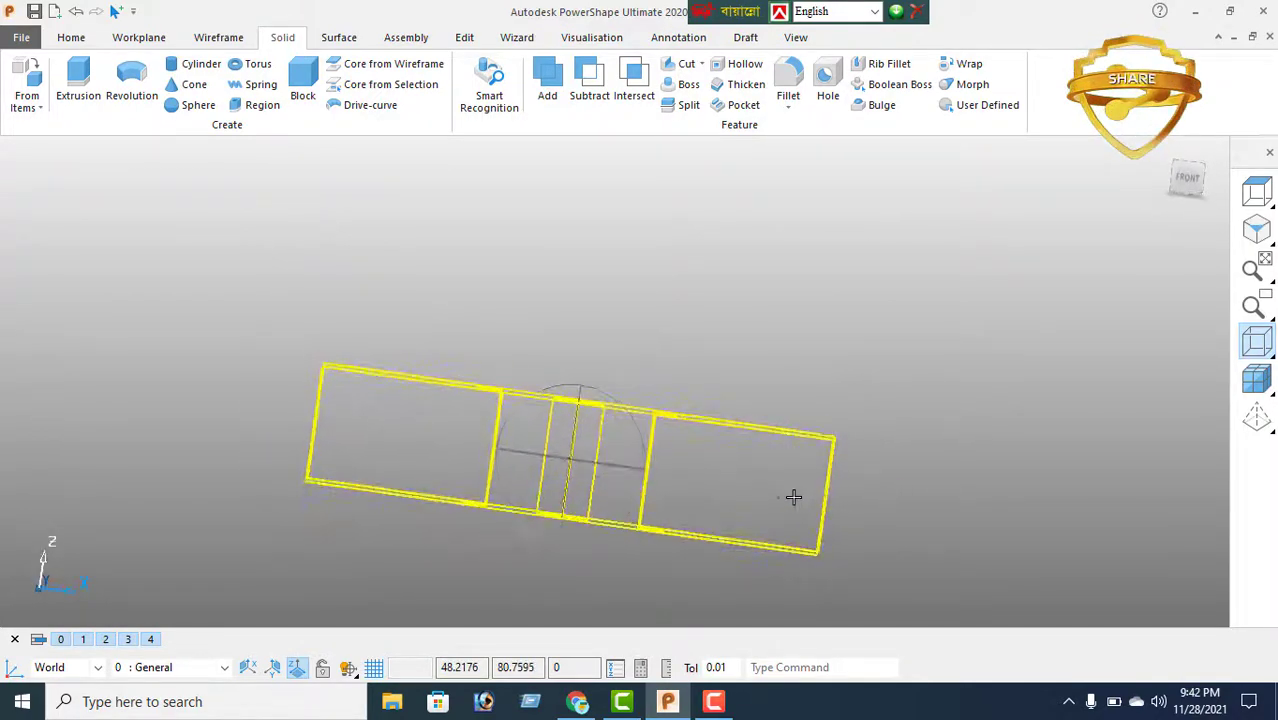
{"action": "middle_click_drag", "start_coordinate": [770, 574], "coordinate": [913, 523]}
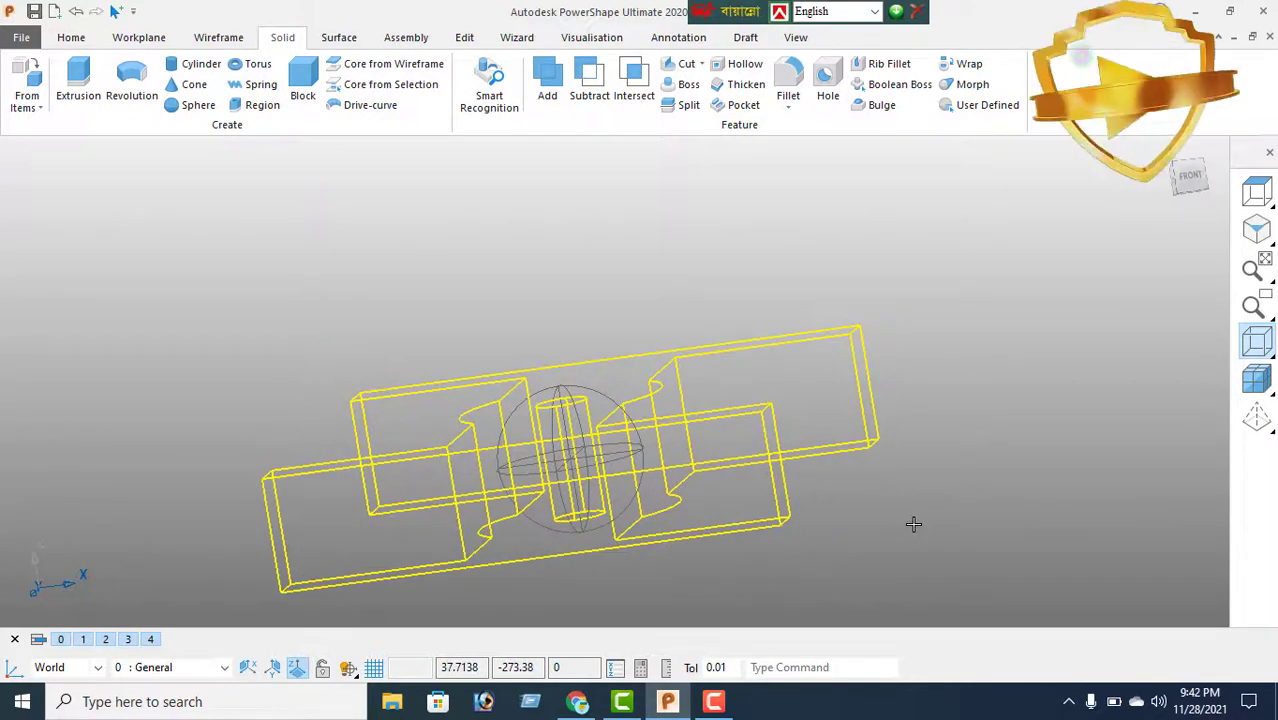
Step: Draw two lines from the flange's outer corner at 0, 0, 9: one along the vertical corner edge, one along the full long edge
{"action": "left_click", "coordinate": [218, 37]}
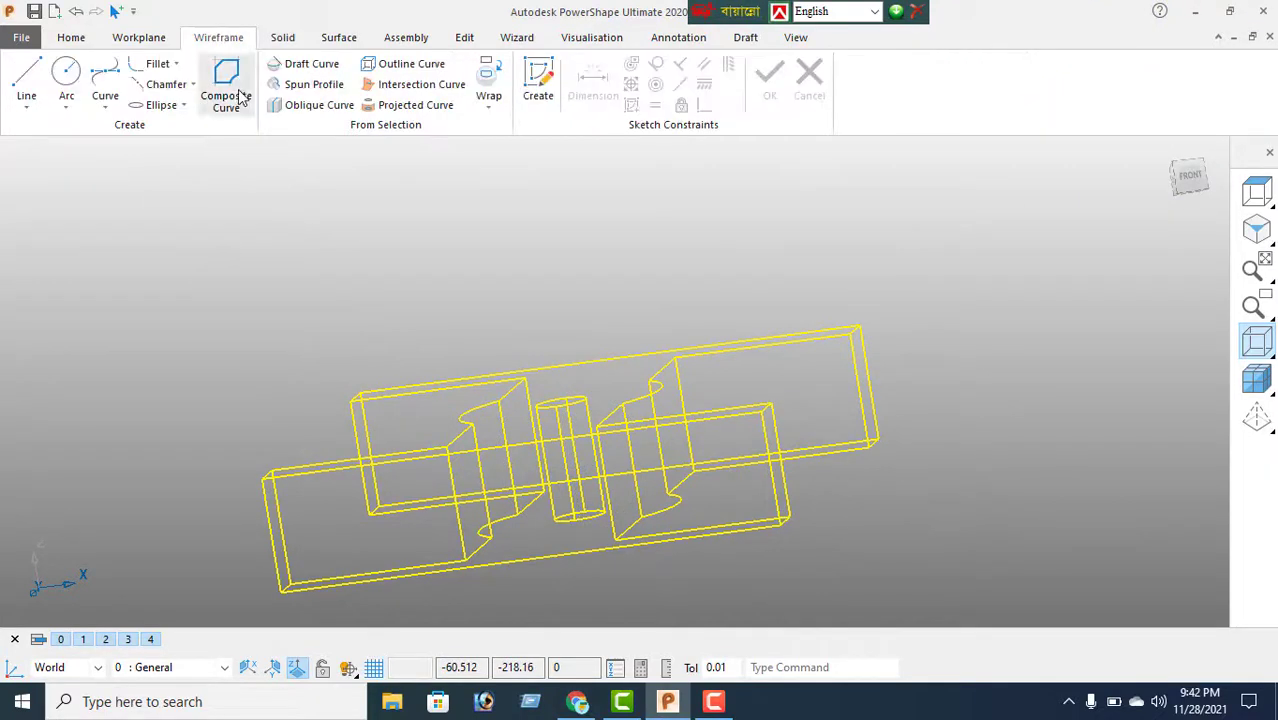
{"action": "left_click", "coordinate": [25, 80]}
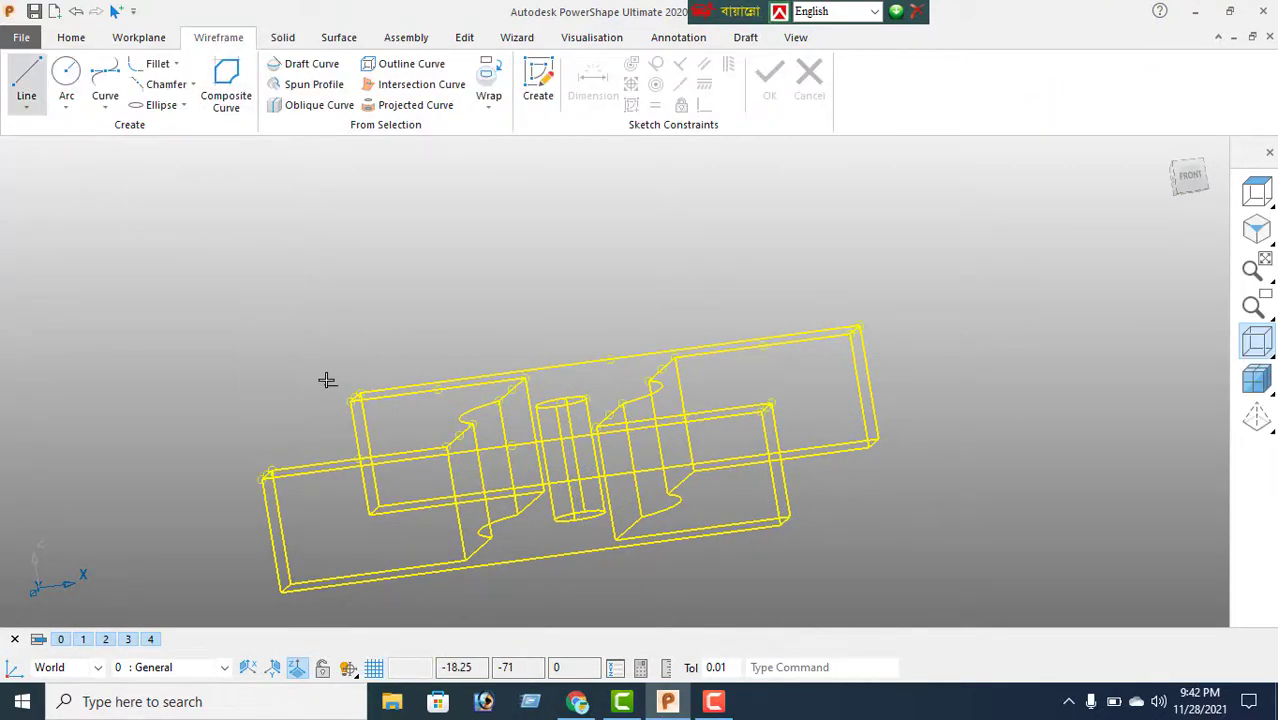
{"action": "left_click", "coordinate": [361, 395]}
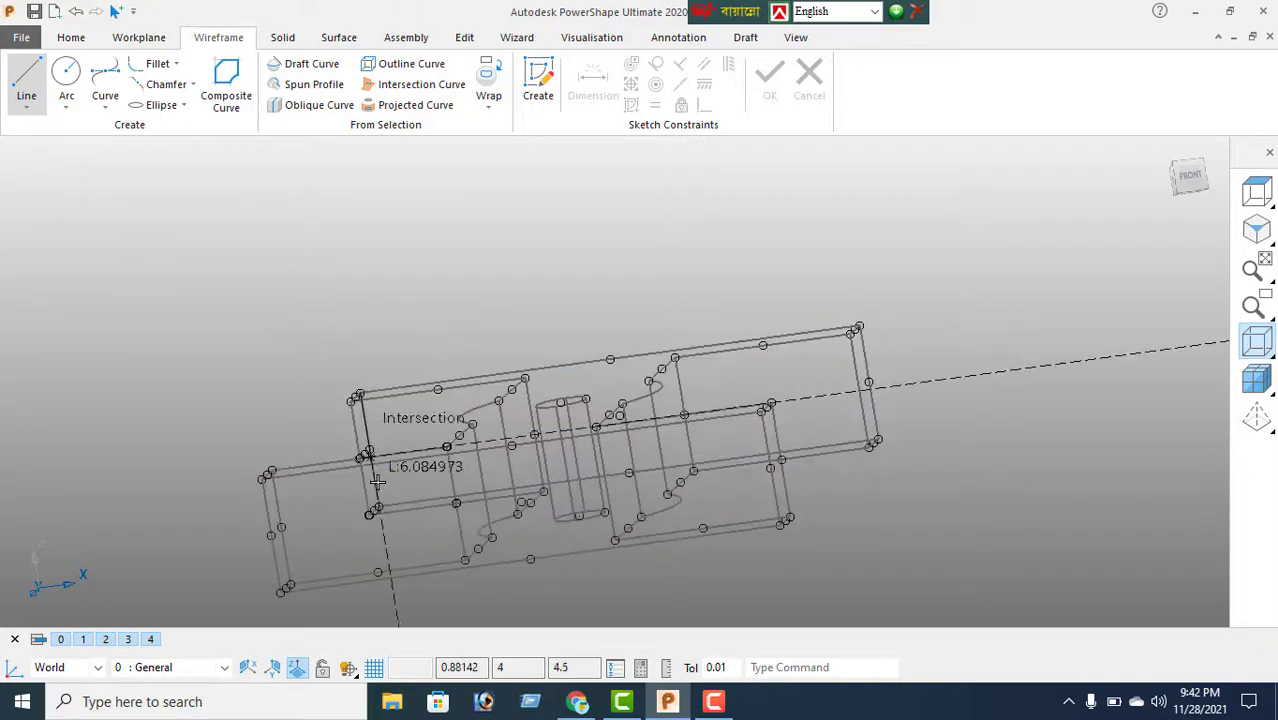
{"action": "left_click", "coordinate": [378, 506]}
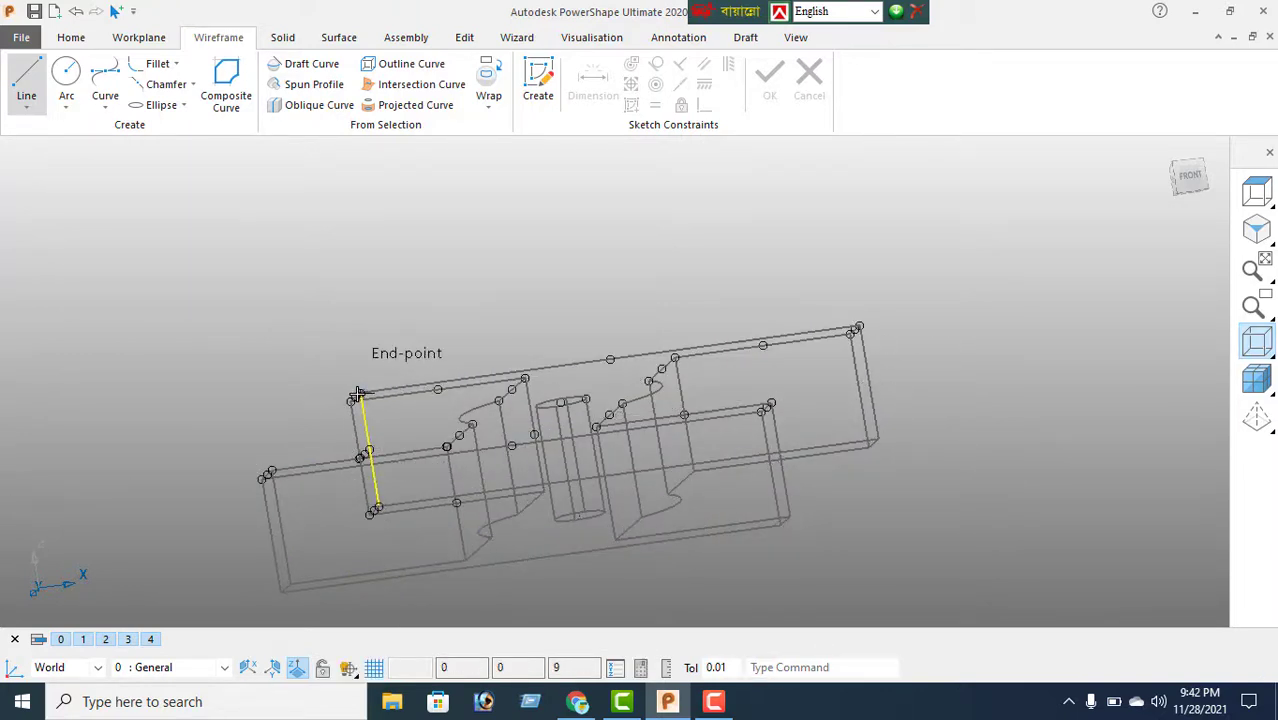
{"action": "left_click", "coordinate": [361, 395]}
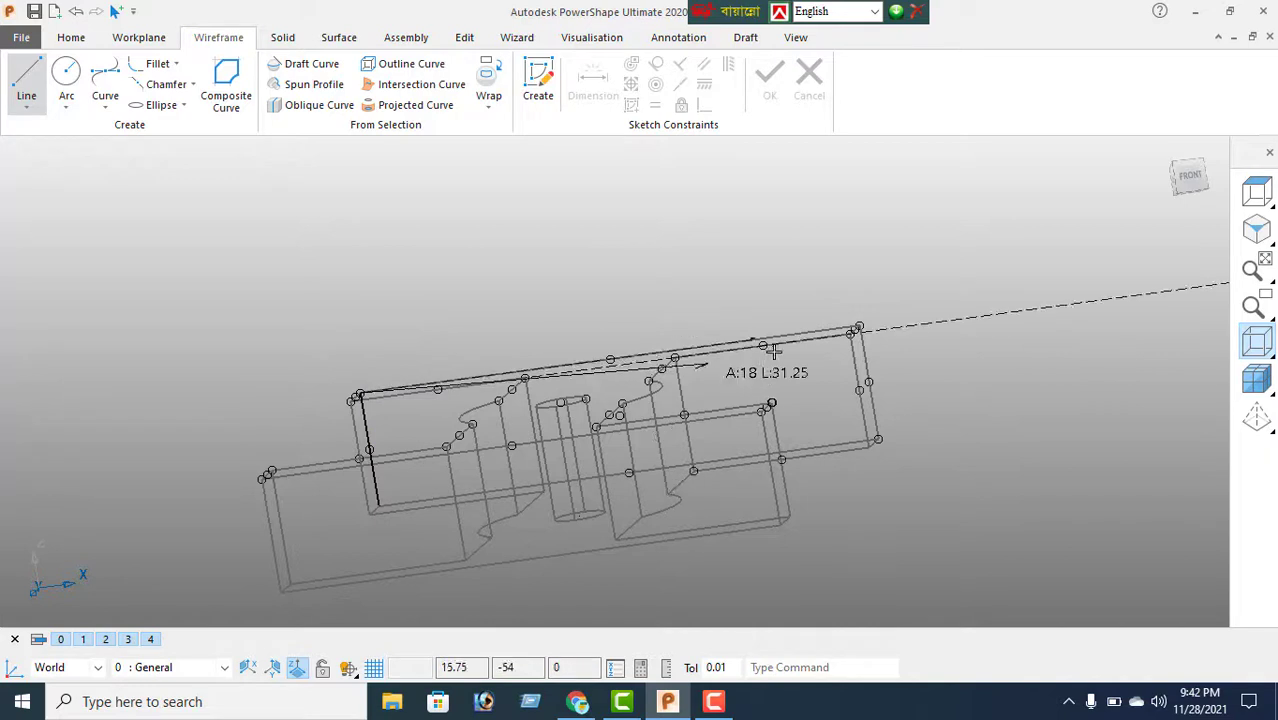
{"action": "left_click", "coordinate": [857, 325]}
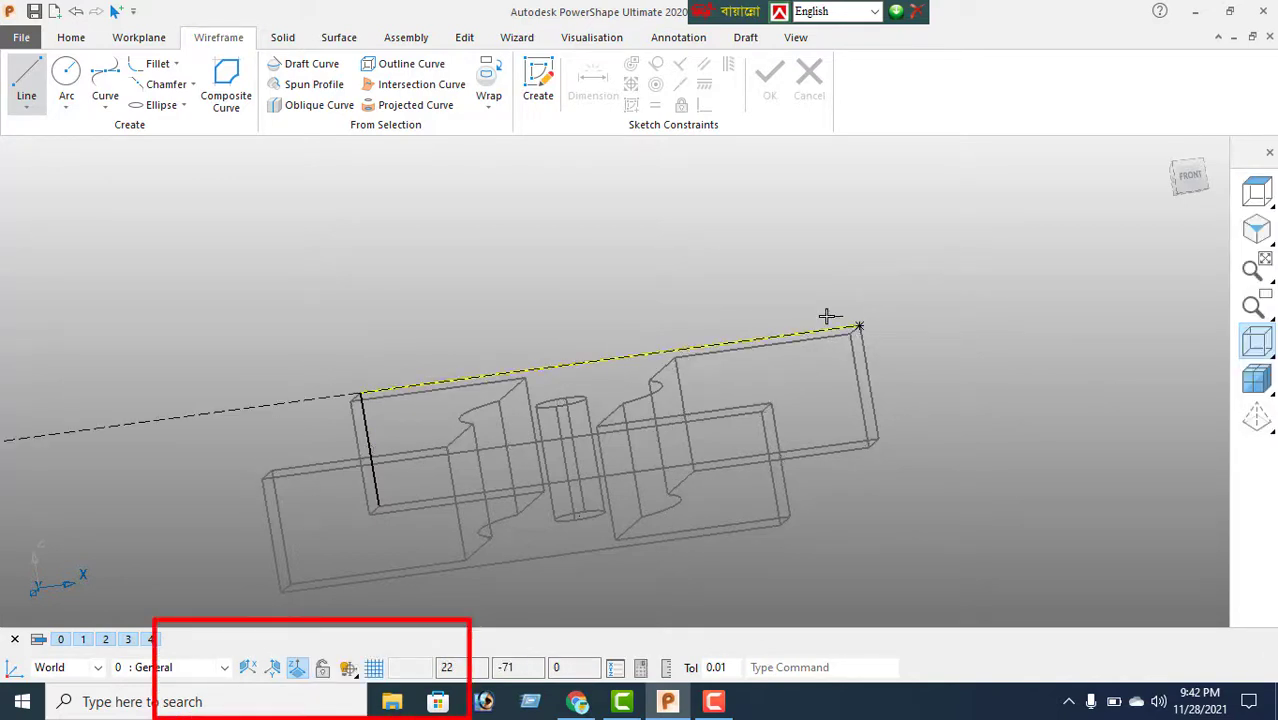
Step: Switch the principal plane to XZ and offset one copy of the flange's long edge line by 9/2 down across the end face
{"action": "left_click", "coordinate": [464, 42]}
{"action": "left_click", "coordinate": [227, 85]}
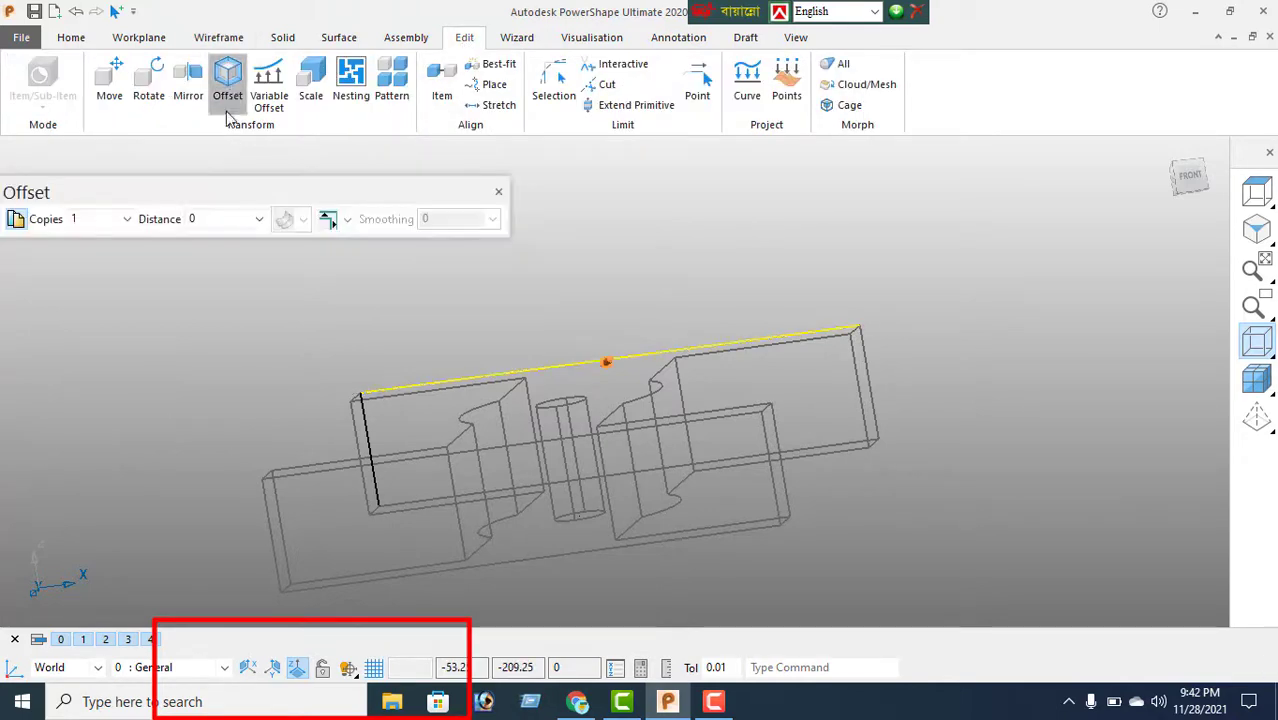
{"action": "middle_click_drag", "start_coordinate": [582, 354], "coordinate": [562, 300]}
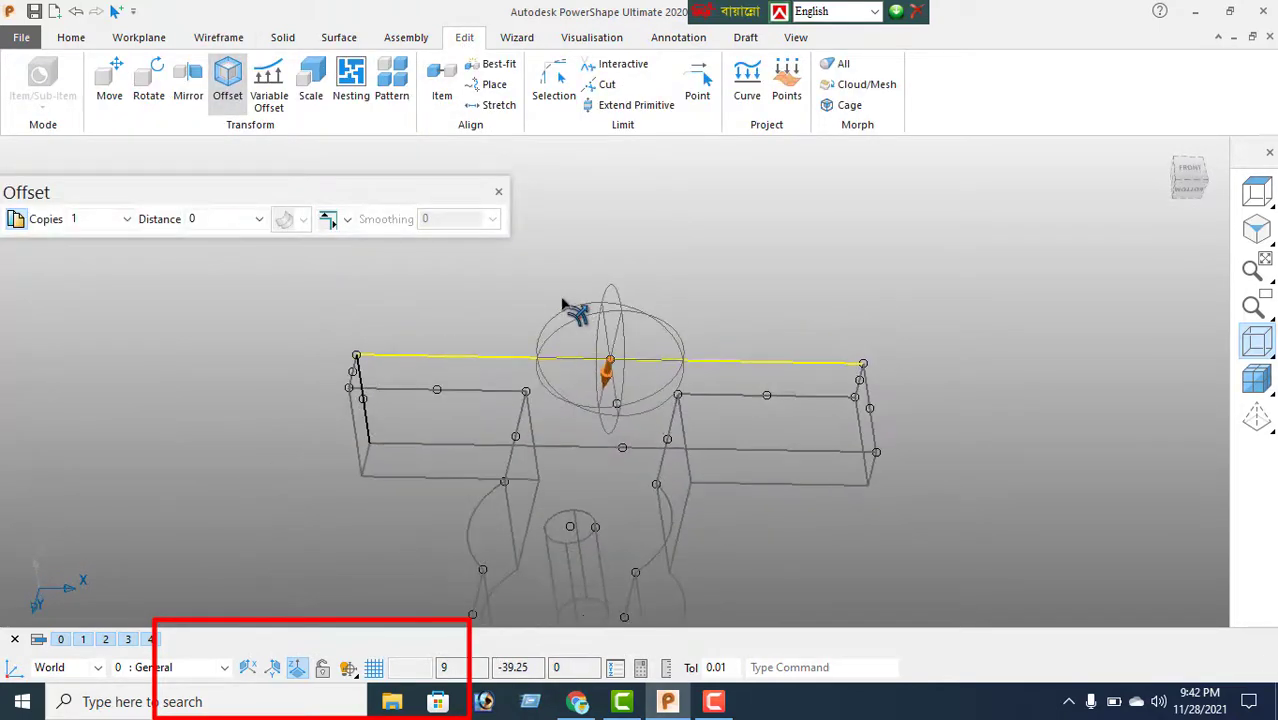
{"action": "left_click", "coordinate": [275, 671]}
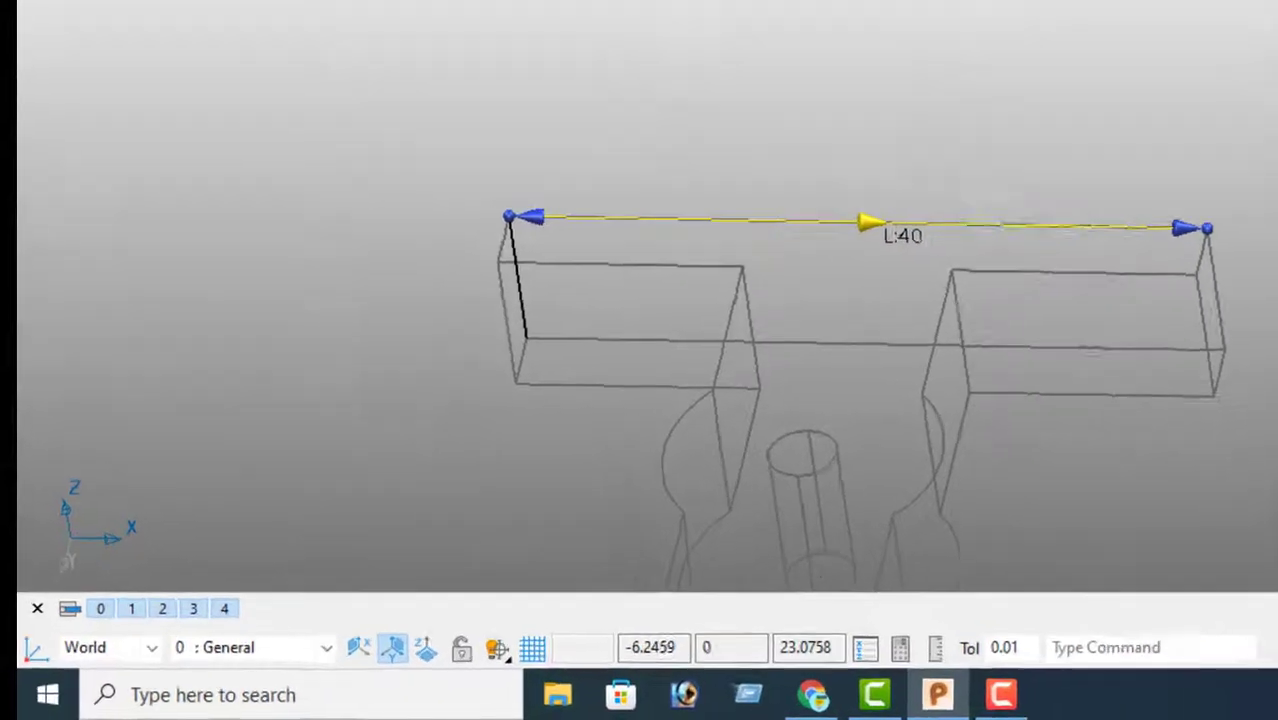
{"action": "left_click", "coordinate": [228, 84]}
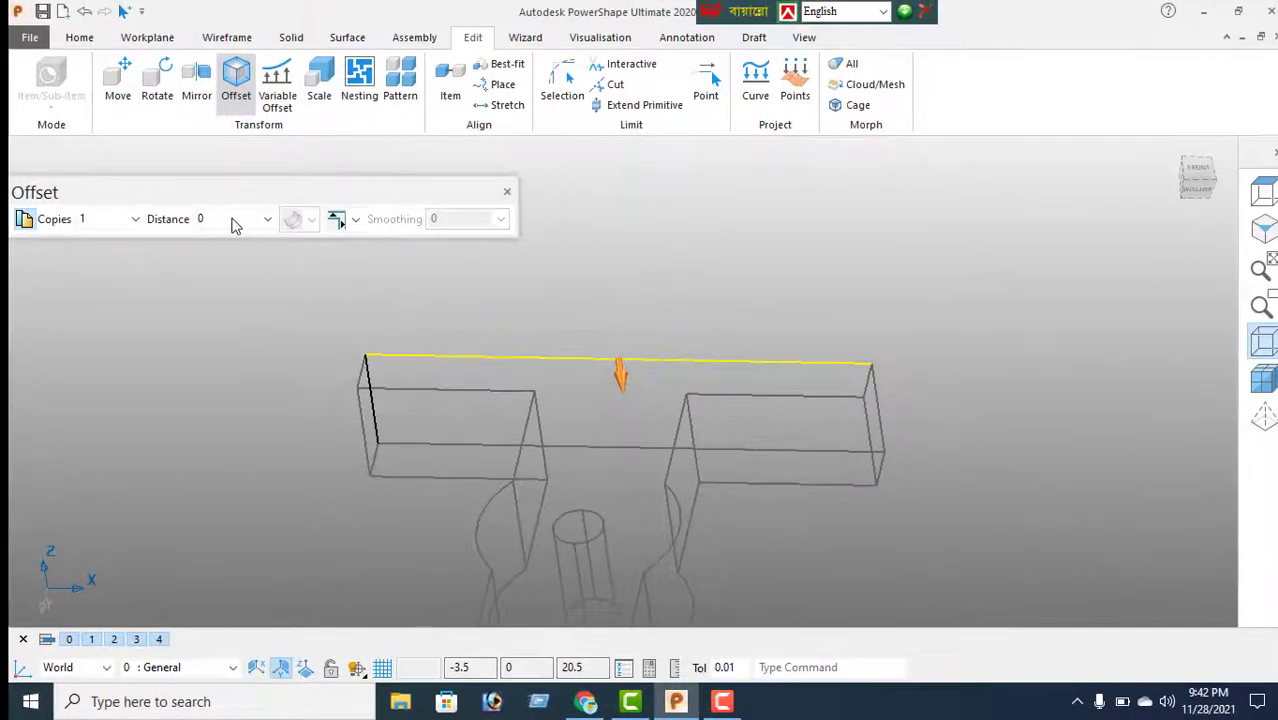
{"action": "left_click", "coordinate": [291, 114]}
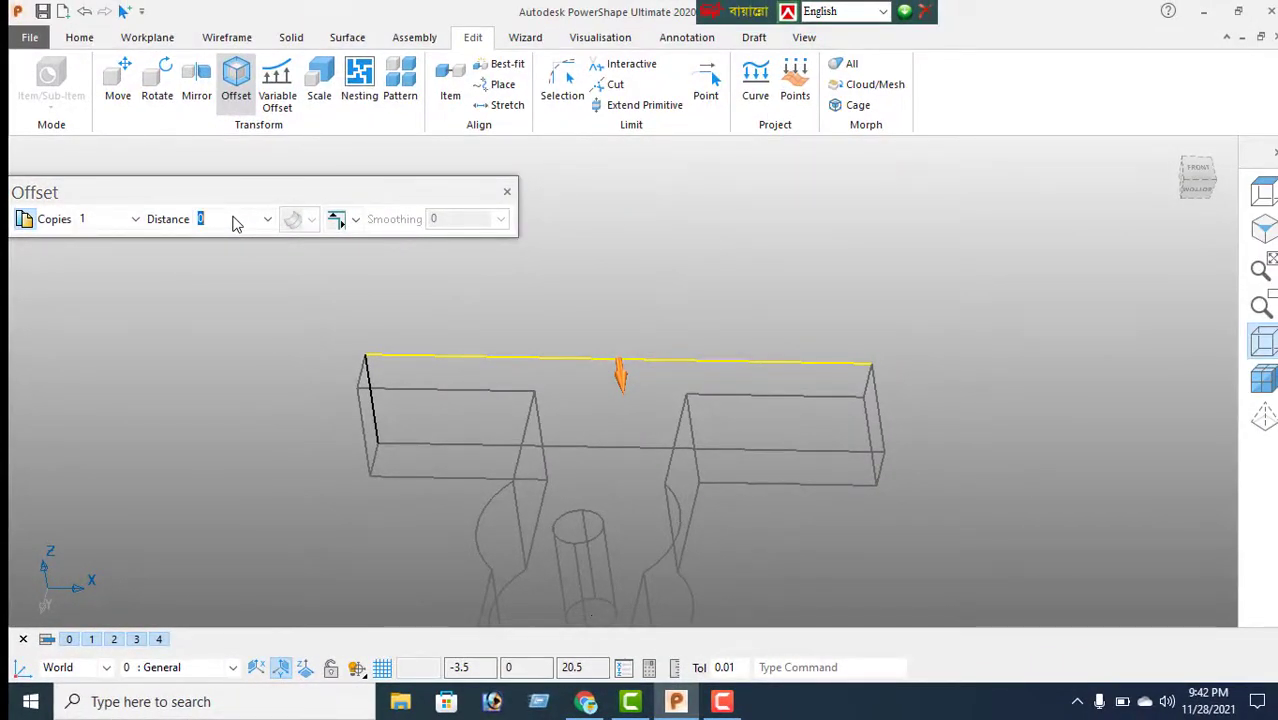
{"action": "middle_click_drag", "start_coordinate": [367, 288], "coordinate": [334, 291]}
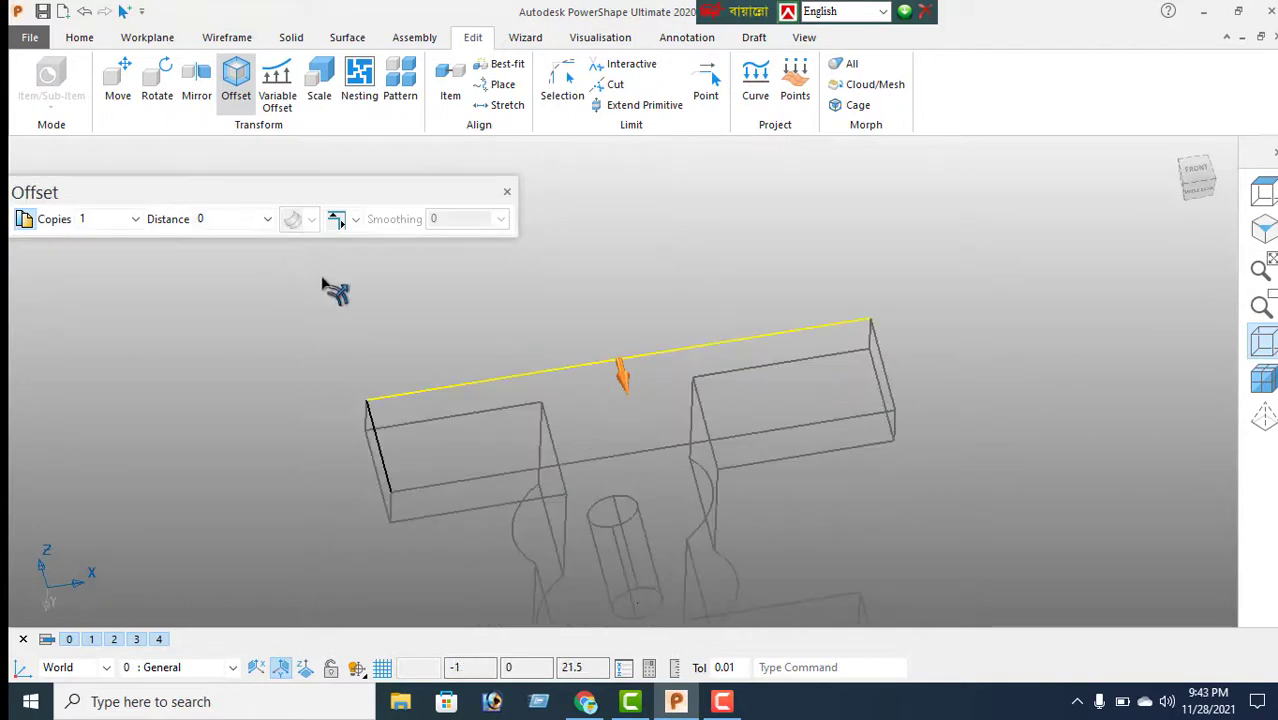
{"action": "left_click", "coordinate": [229, 224]}
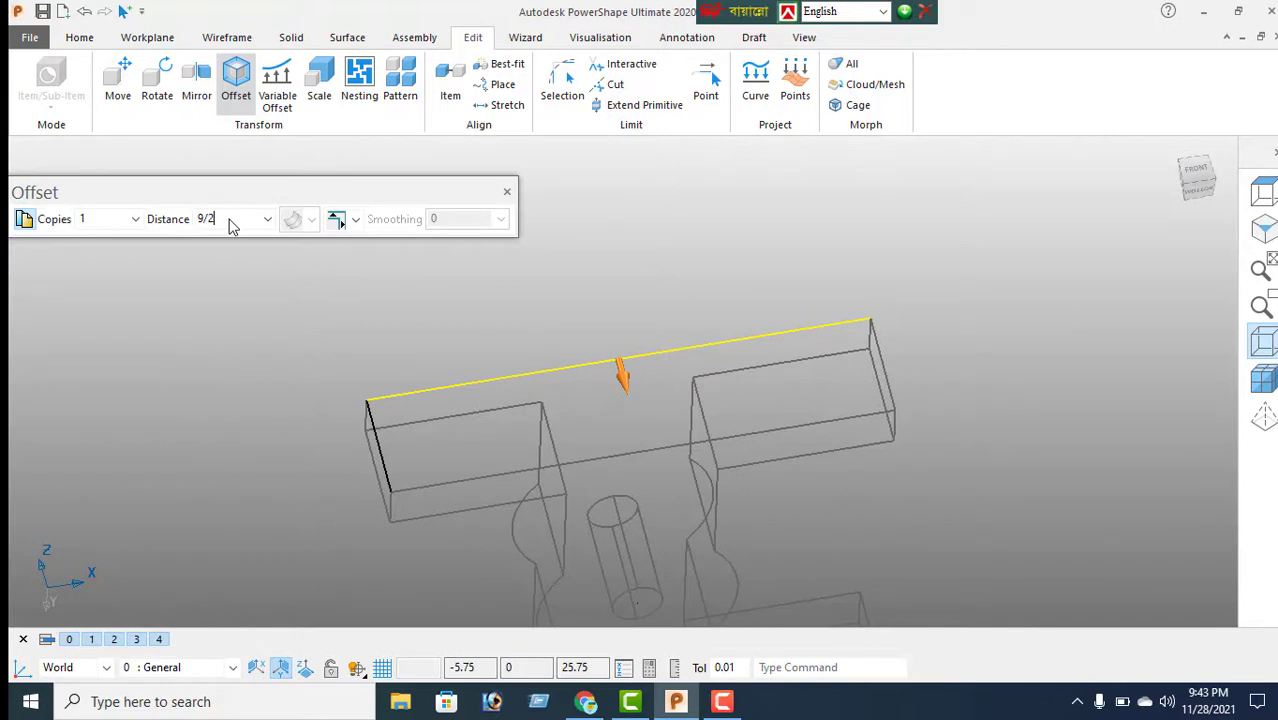
{"action": "key", "text": "Return"}
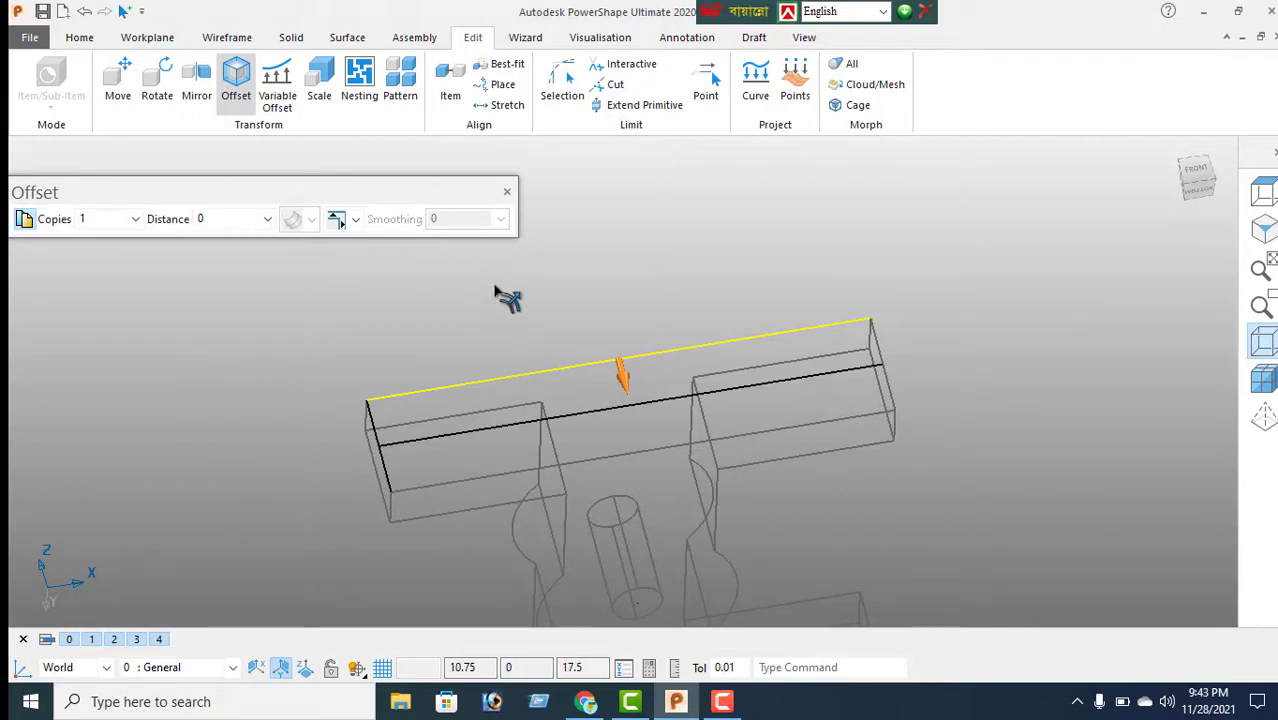
{"action": "left_click", "coordinate": [507, 192]}
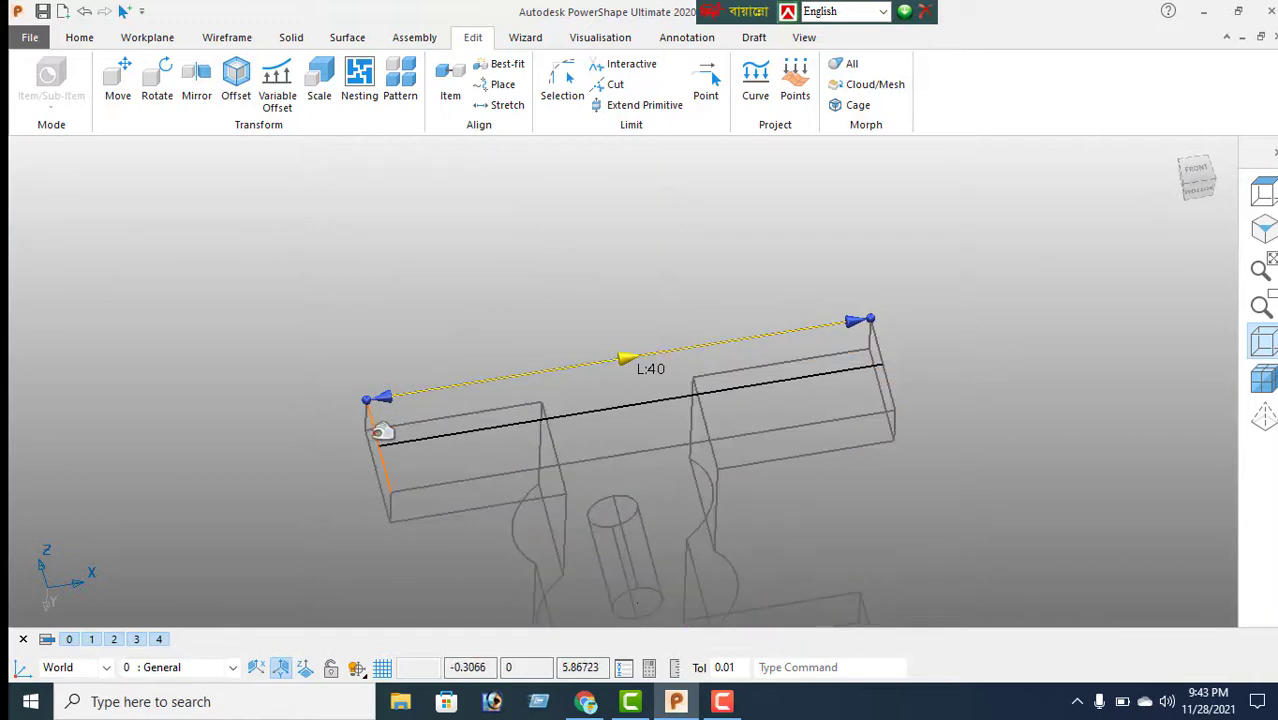
Step: Offset one copy of the 9-long vertical corner line by 6.5 inward along the flange face
{"action": "right_click", "coordinate": [258, 272]}
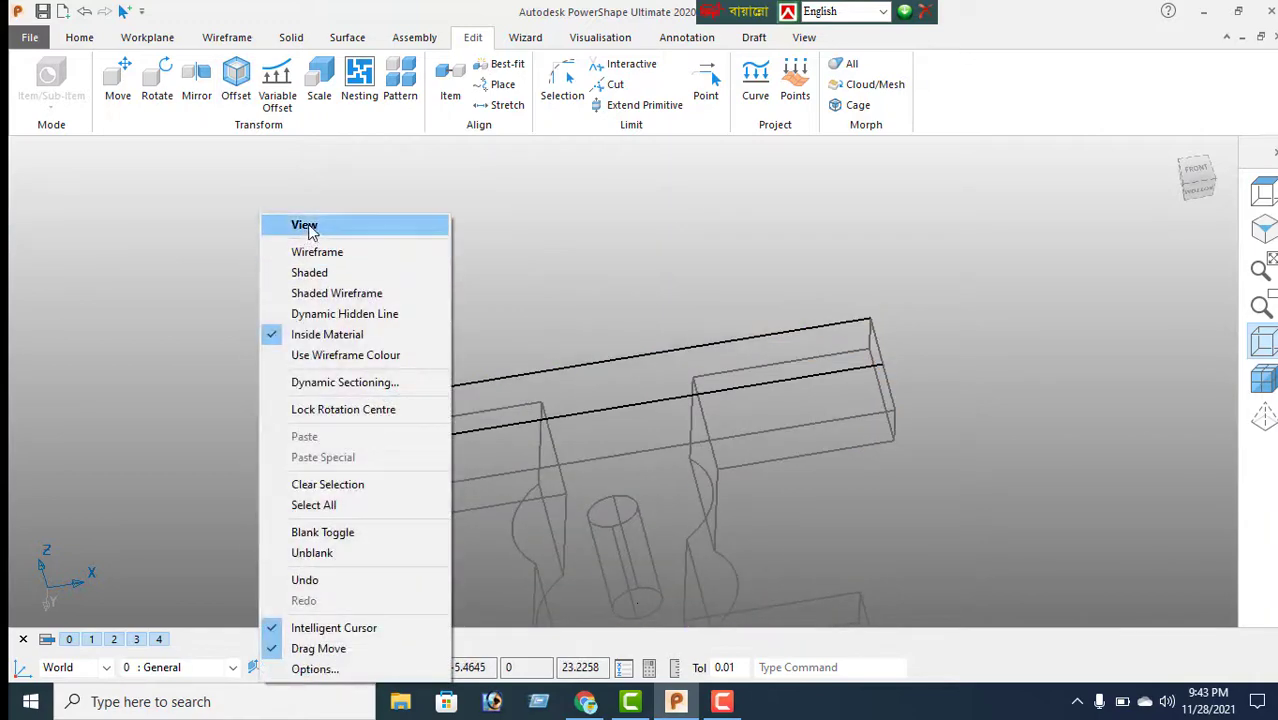
{"action": "left_click", "coordinate": [308, 230]}
{"action": "left_click", "coordinate": [371, 427]}
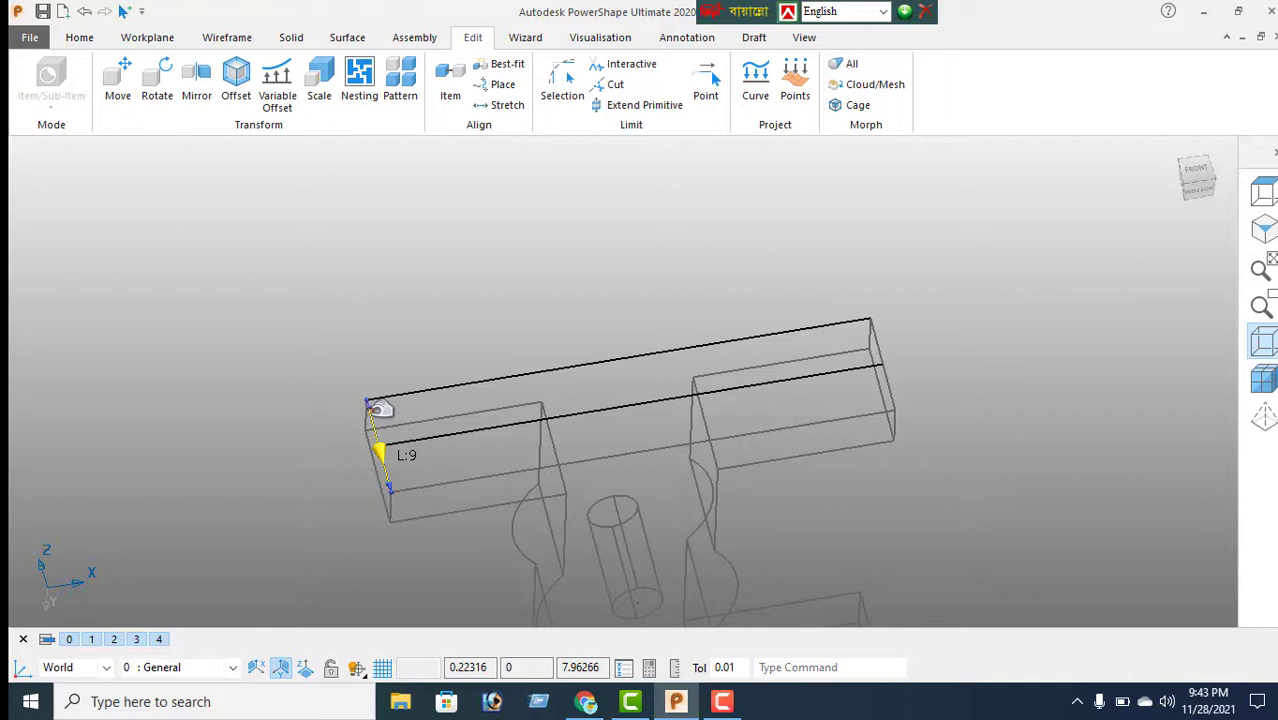
{"action": "left_click", "coordinate": [236, 82]}
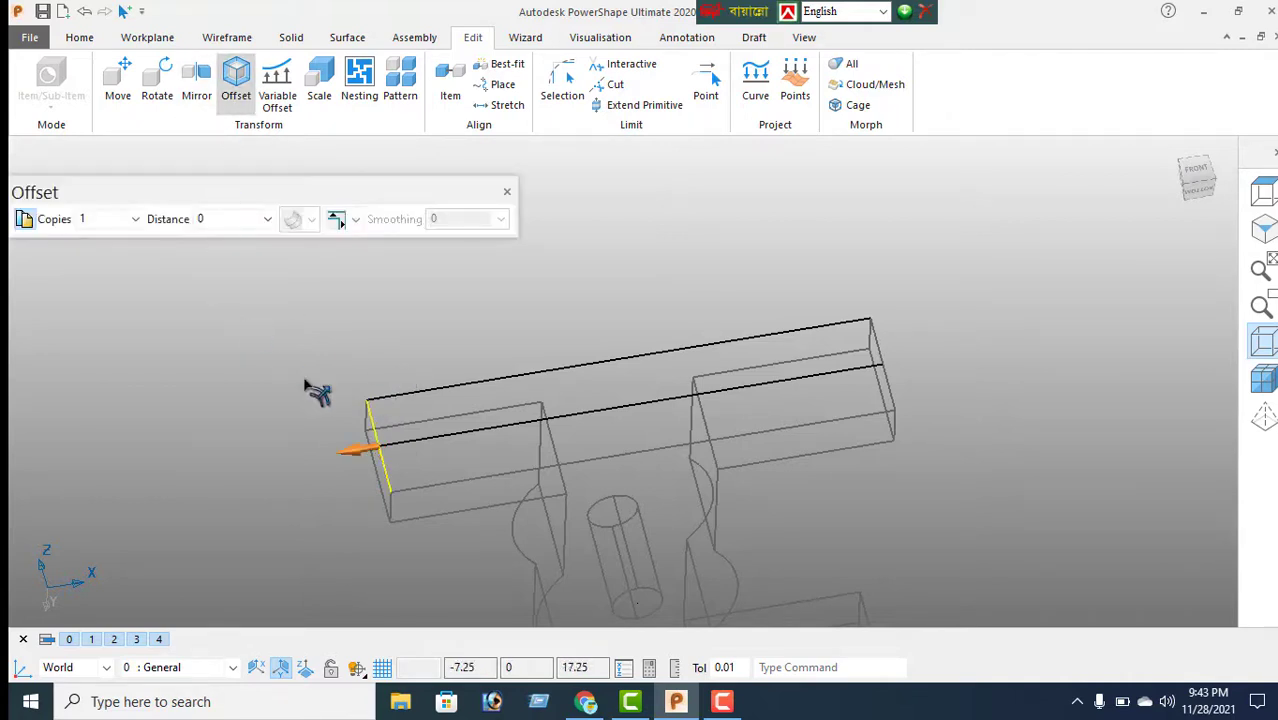
{"action": "double_click", "coordinate": [224, 227]}
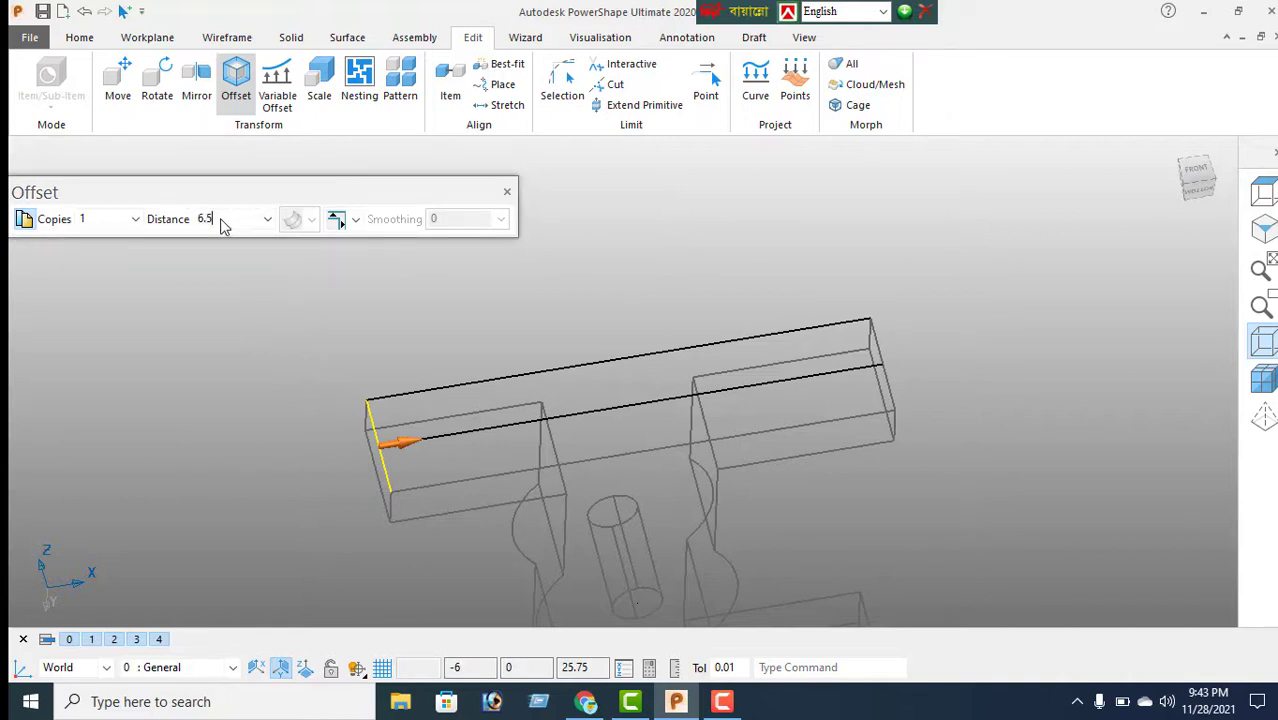
{"action": "key", "text": "Return"}
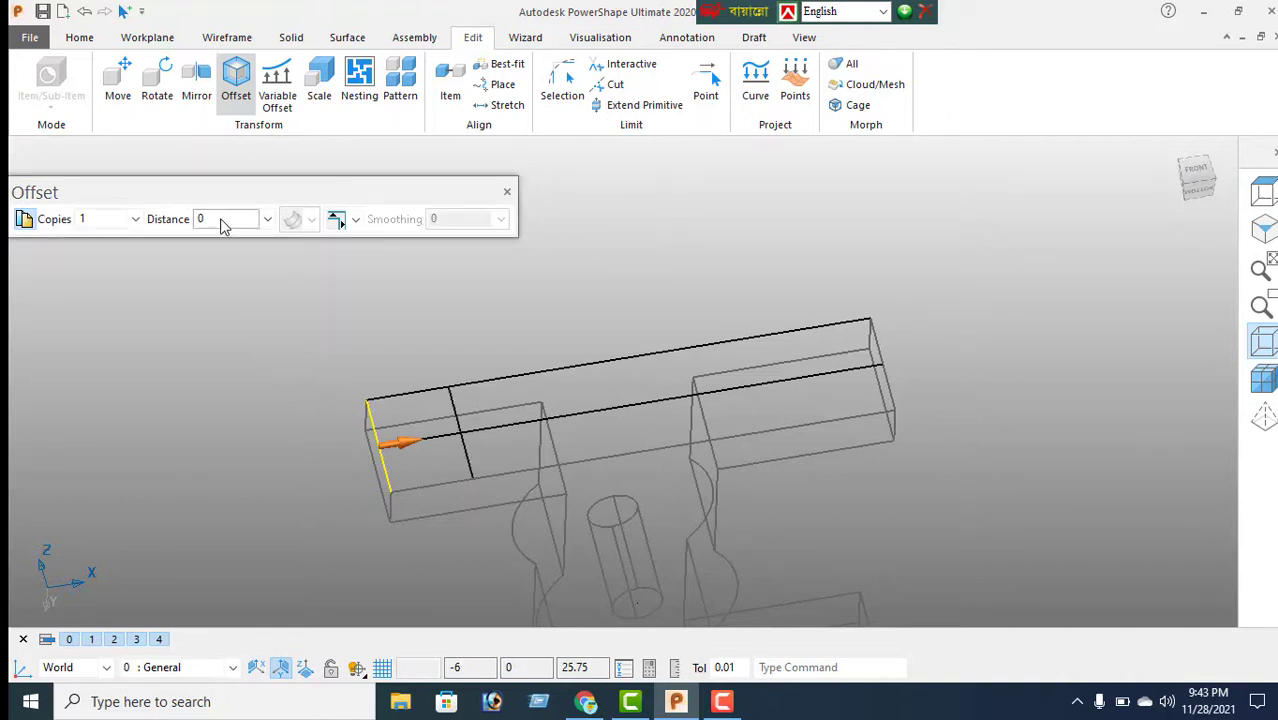
{"action": "left_click", "coordinate": [507, 193]}
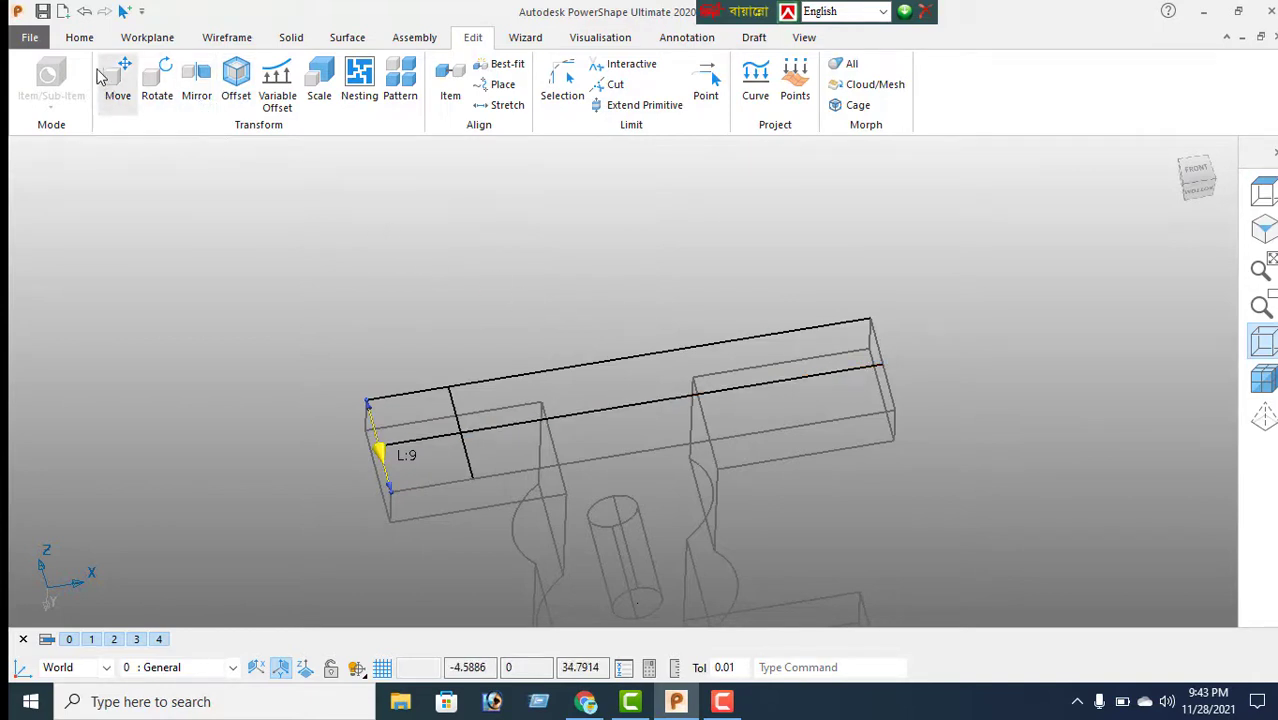
Step: Draw a line along the flange's opposite vertical corner edge, starting from 40, 0, 9
{"action": "left_click", "coordinate": [227, 37]}
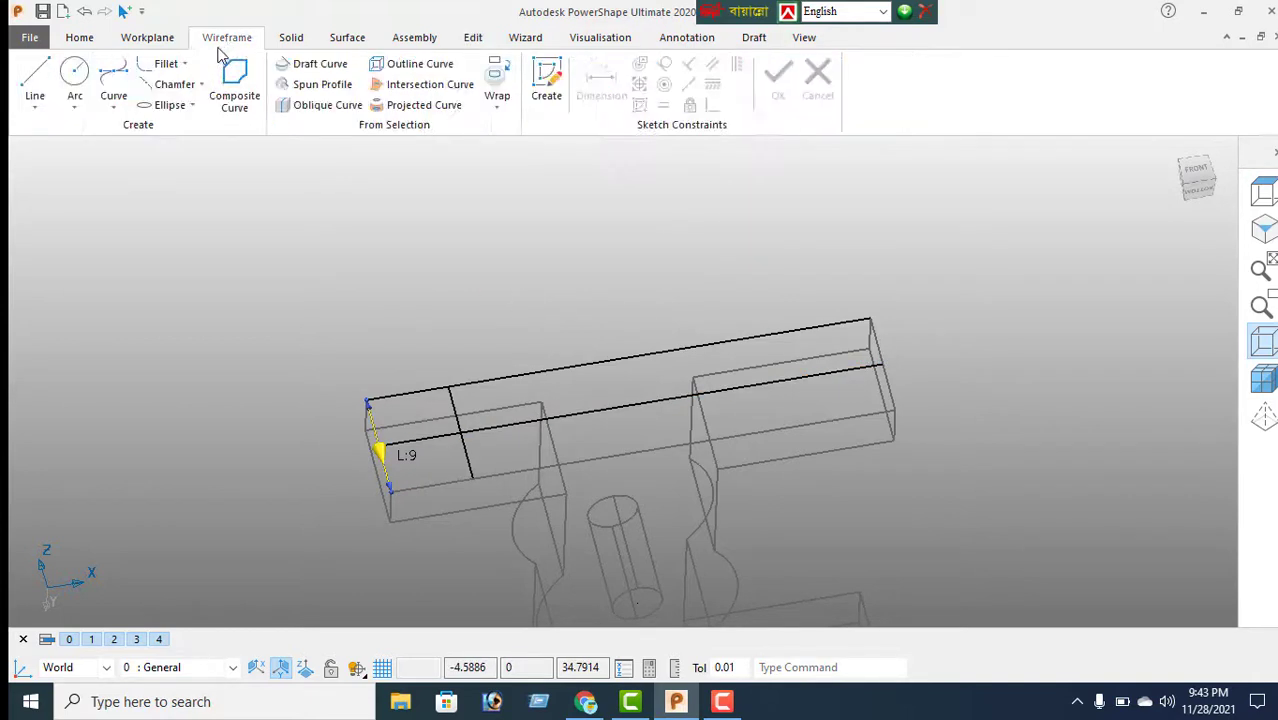
{"action": "left_click", "coordinate": [35, 92]}
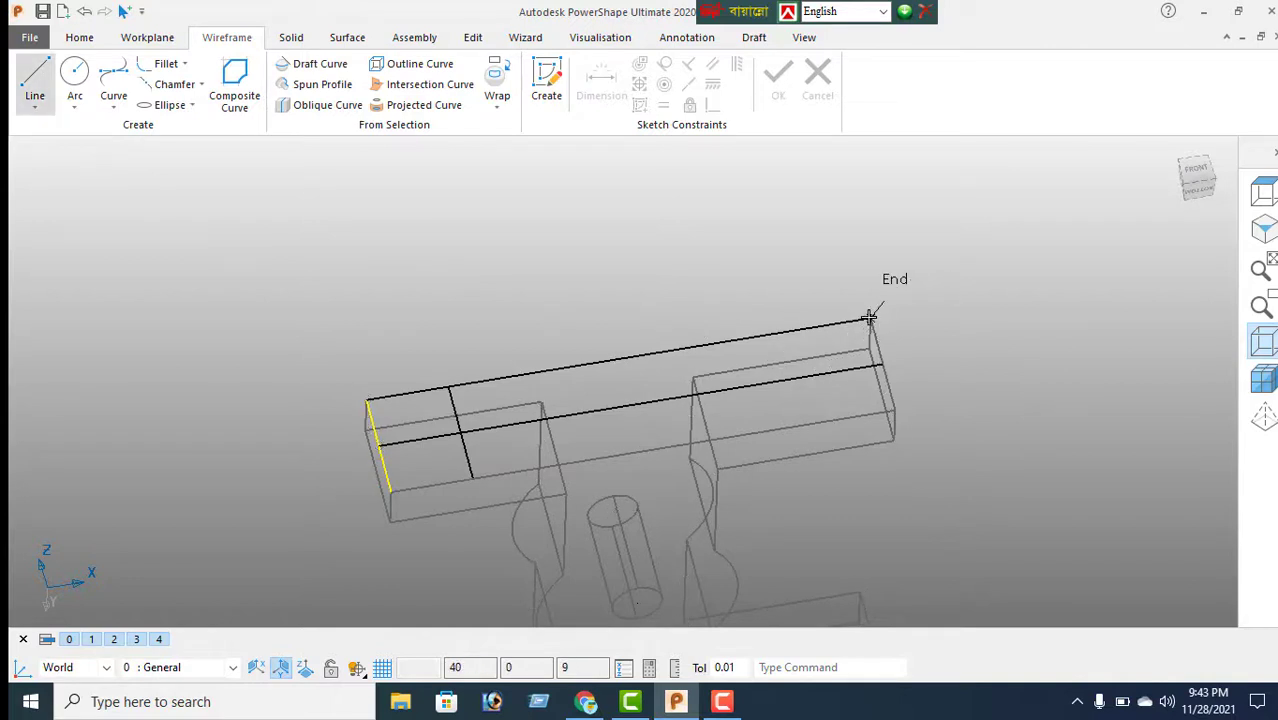
{"action": "left_click", "coordinate": [897, 407]}
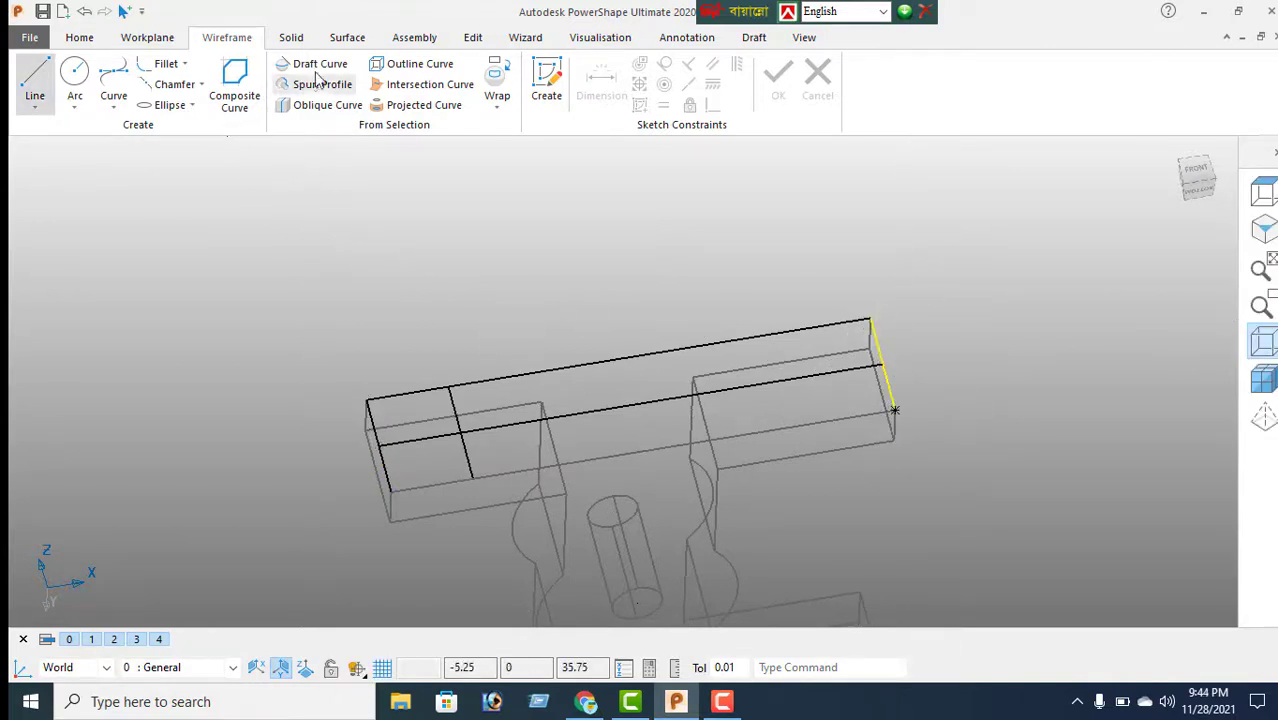
Step: Offset one copy of the vertical line at X 40 by 6.5 inward along the flange face
{"action": "left_click", "coordinate": [471, 37]}
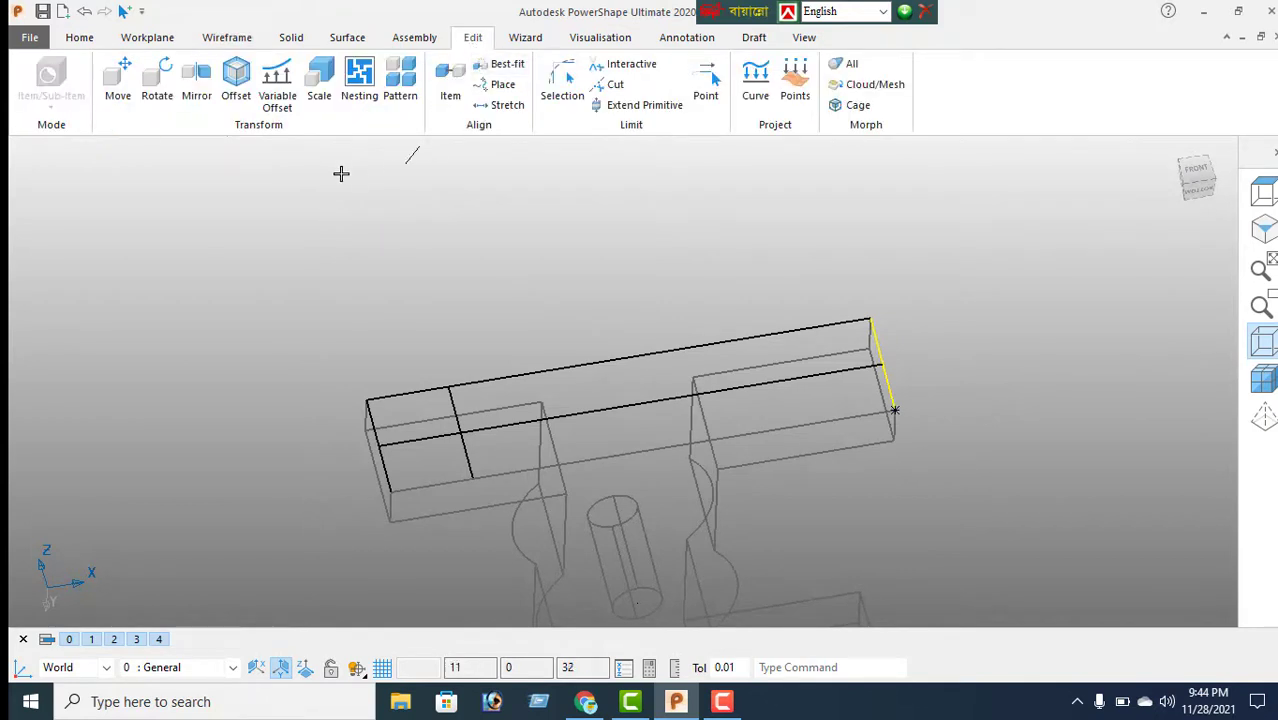
{"action": "left_click", "coordinate": [236, 82]}
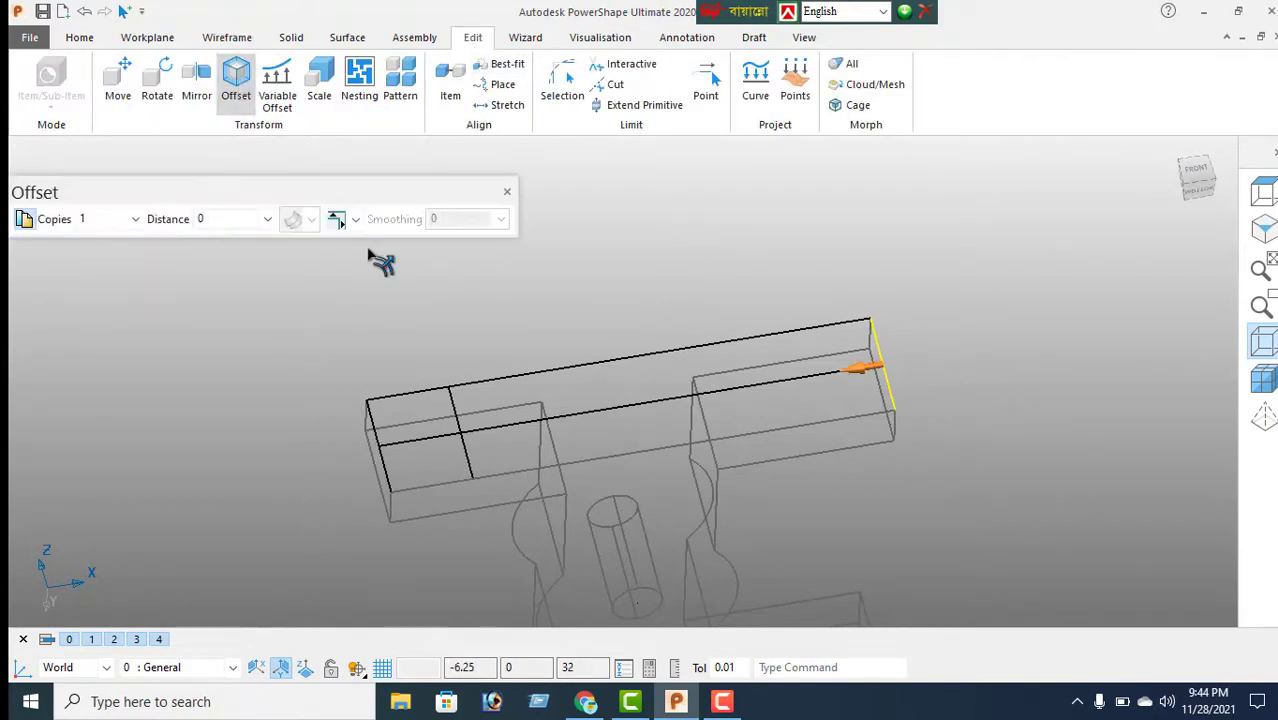
{"action": "left_click", "coordinate": [224, 219]}
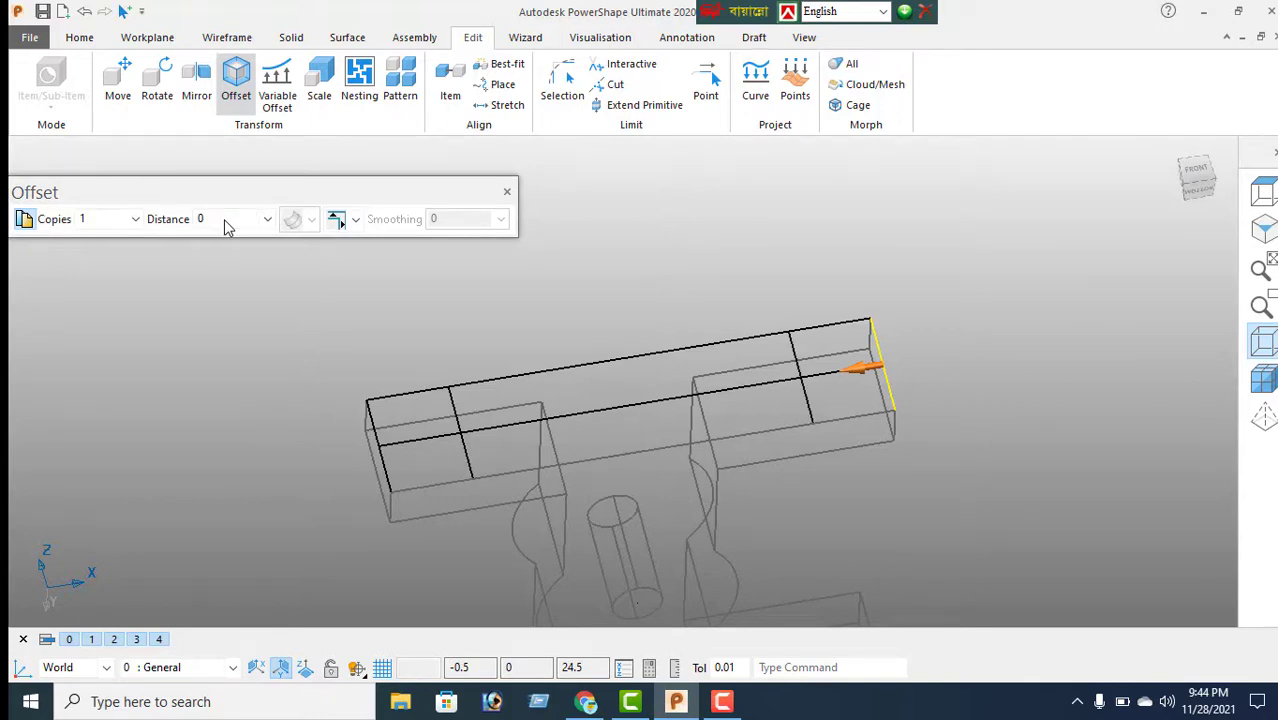
{"action": "left_click", "coordinate": [507, 191]}
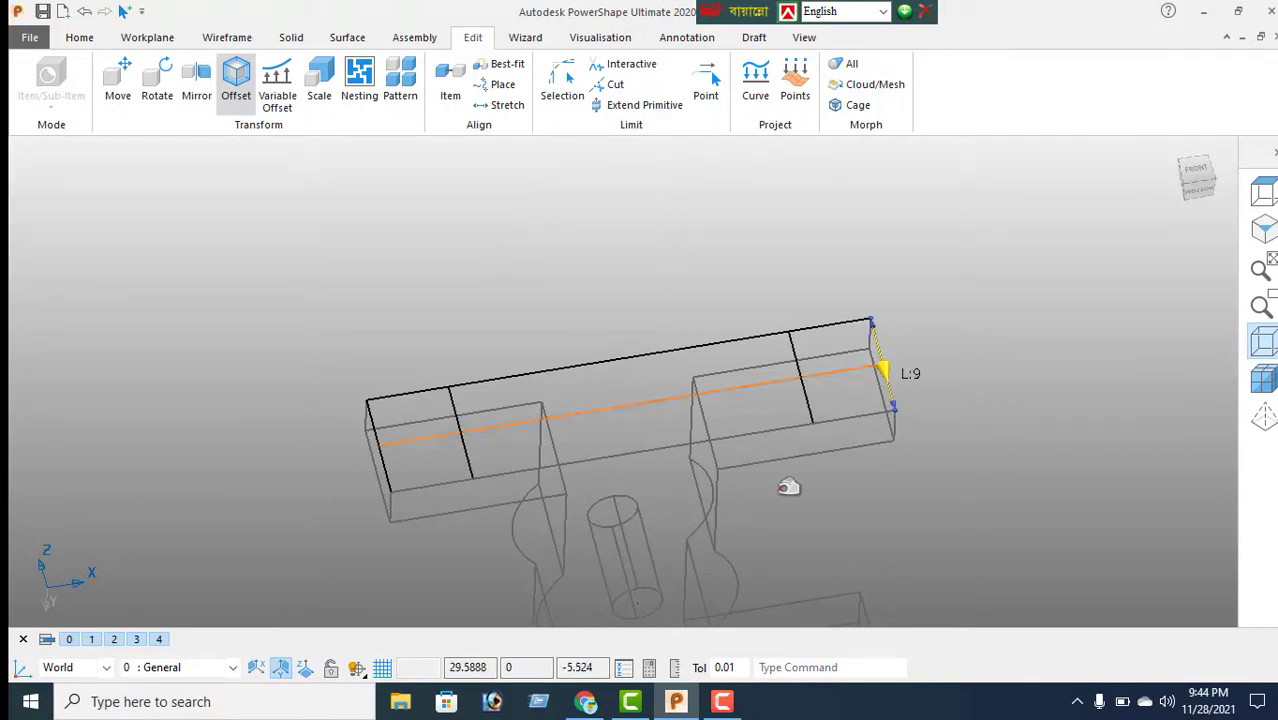
Step: Draw a full circle centred on the line intersection at 6.5, 0, 4.5 and leave the Arc command
{"action": "middle_click_drag", "start_coordinate": [790, 486], "coordinate": [688, 495]}
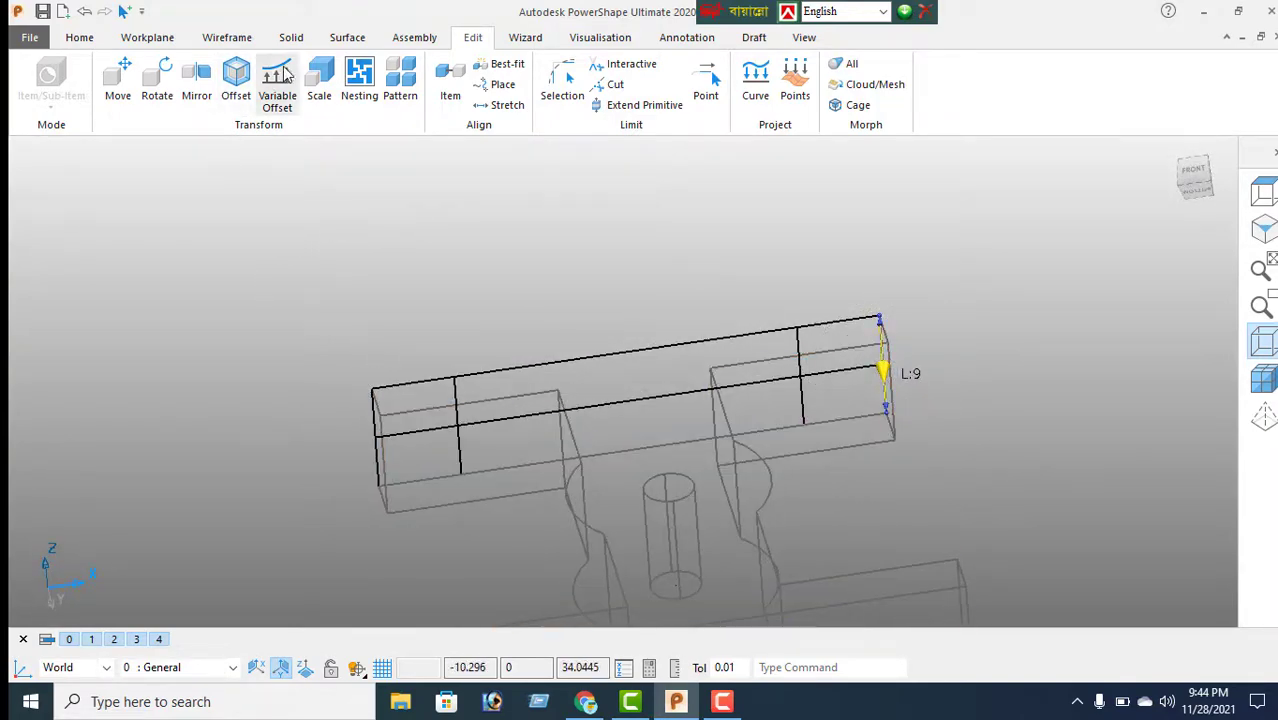
{"action": "left_click", "coordinate": [227, 37]}
{"action": "left_click", "coordinate": [84, 91]}
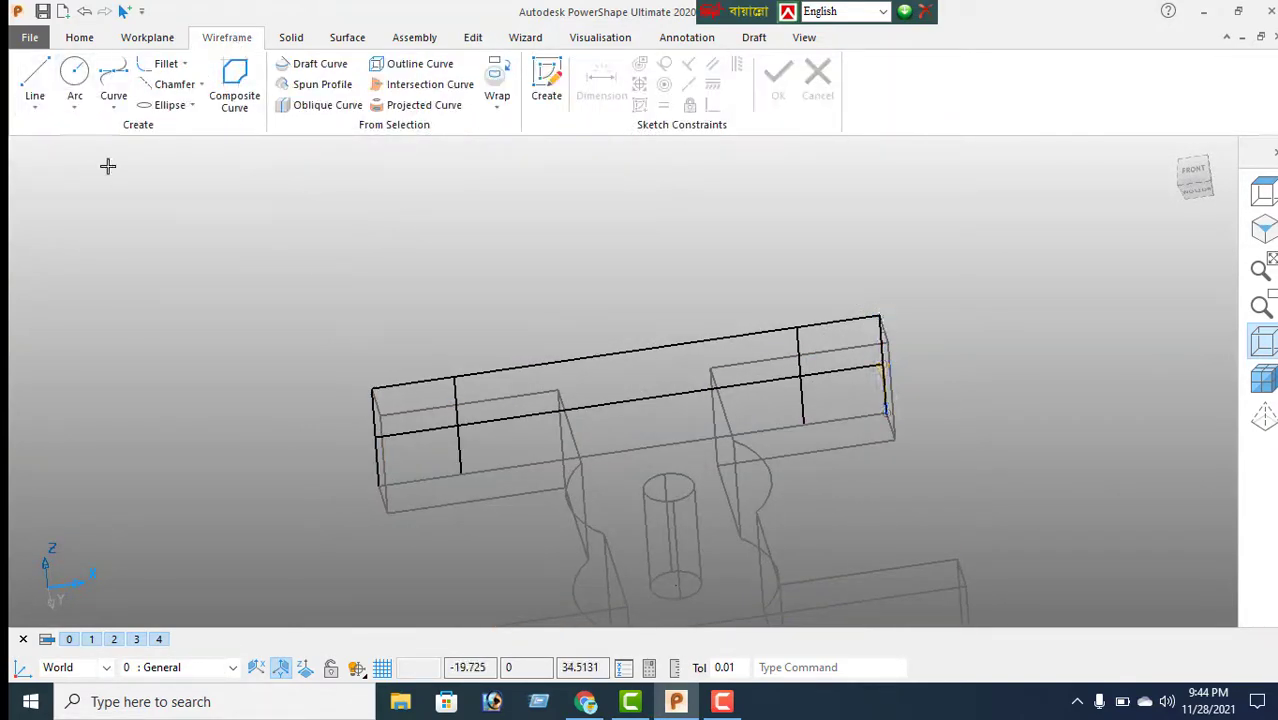
{"action": "left_click", "coordinate": [457, 427]}
{"action": "right_click", "coordinate": [257, 260]}
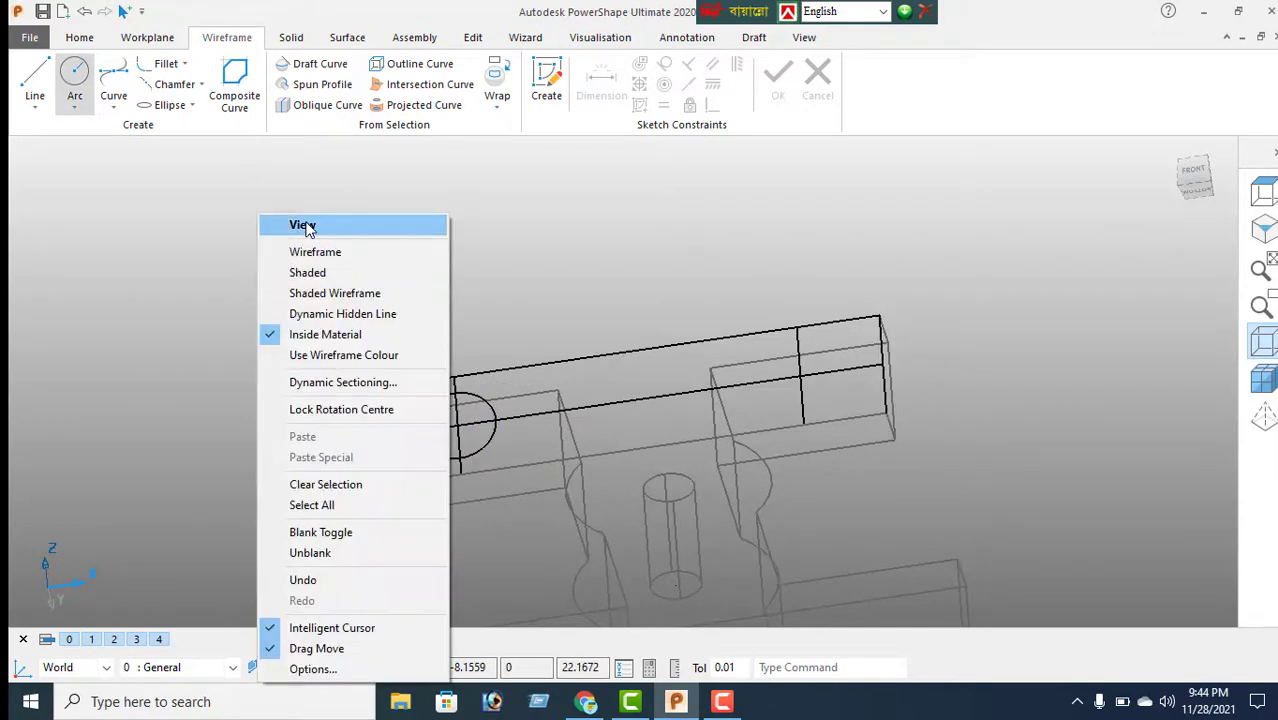
{"action": "left_click", "coordinate": [300, 224]}
Step: Redefine the circle centred at 6.5, 0, 4.5 by diameter and set it to 3
{"action": "left_click", "coordinate": [486, 437]}
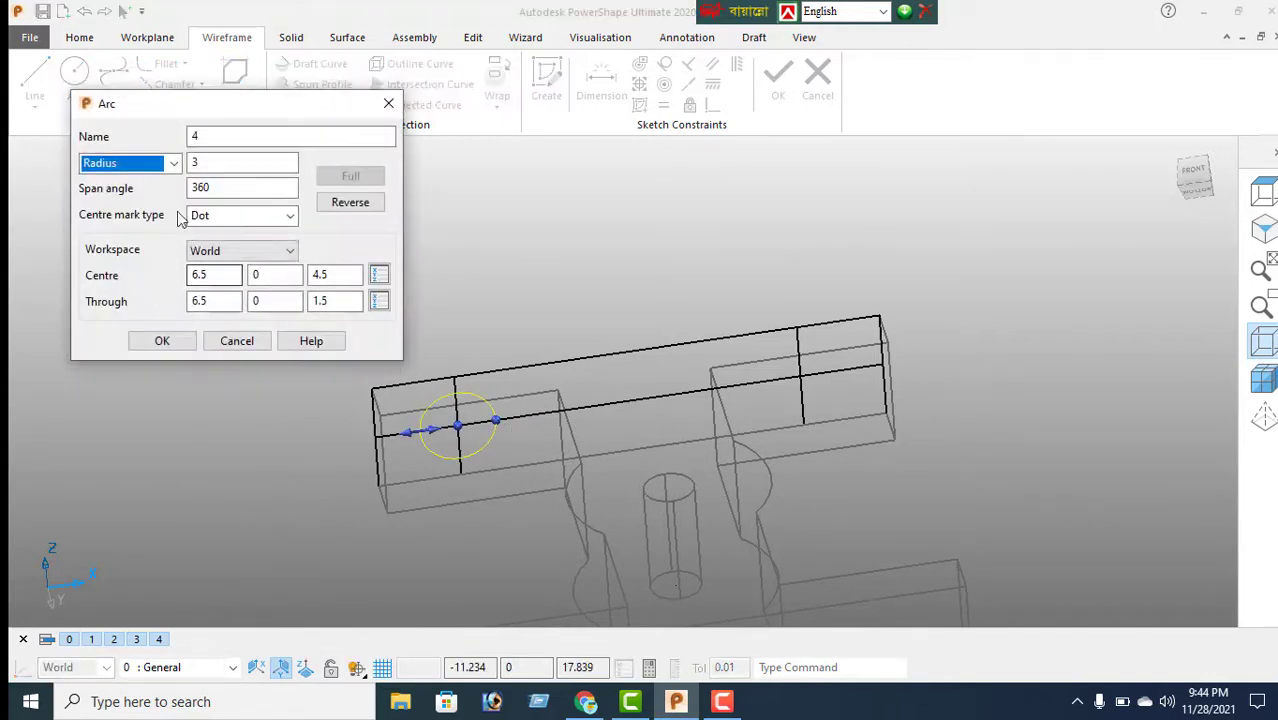
{"action": "left_click", "coordinate": [174, 163]}
{"action": "left_click", "coordinate": [105, 196]}
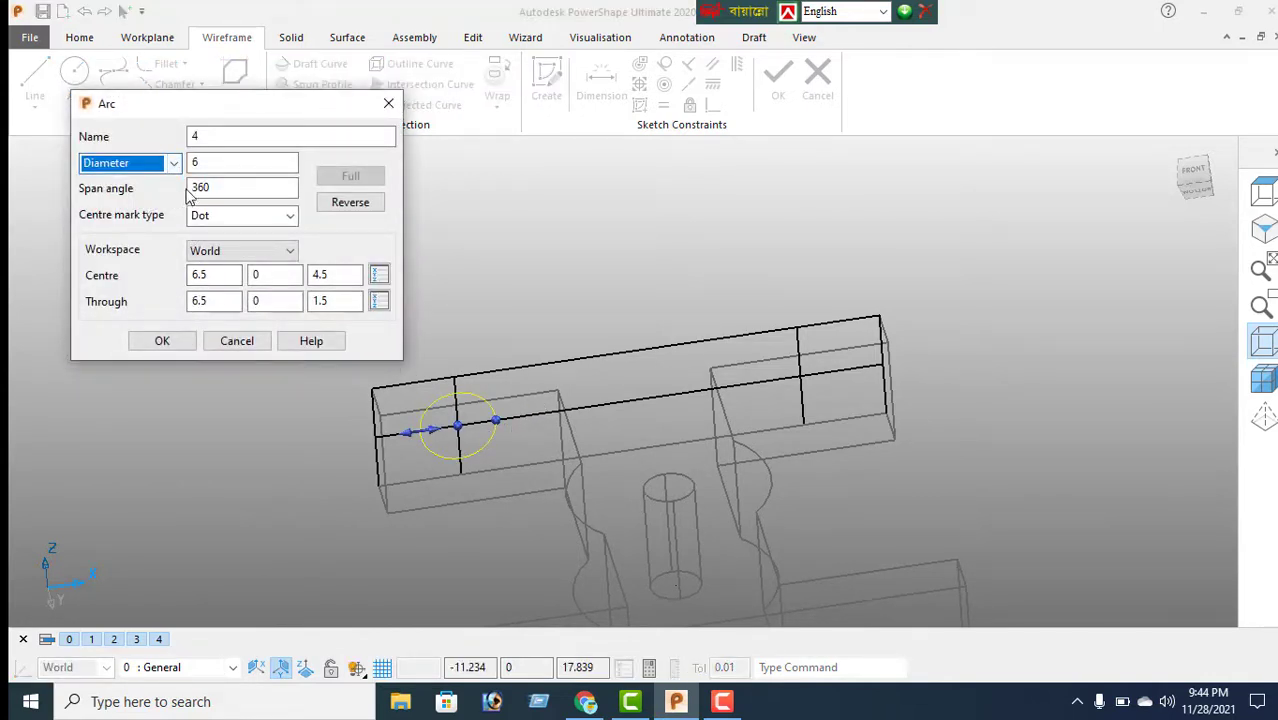
{"action": "left_click_drag", "start_coordinate": [214, 166], "coordinate": [173, 171]}
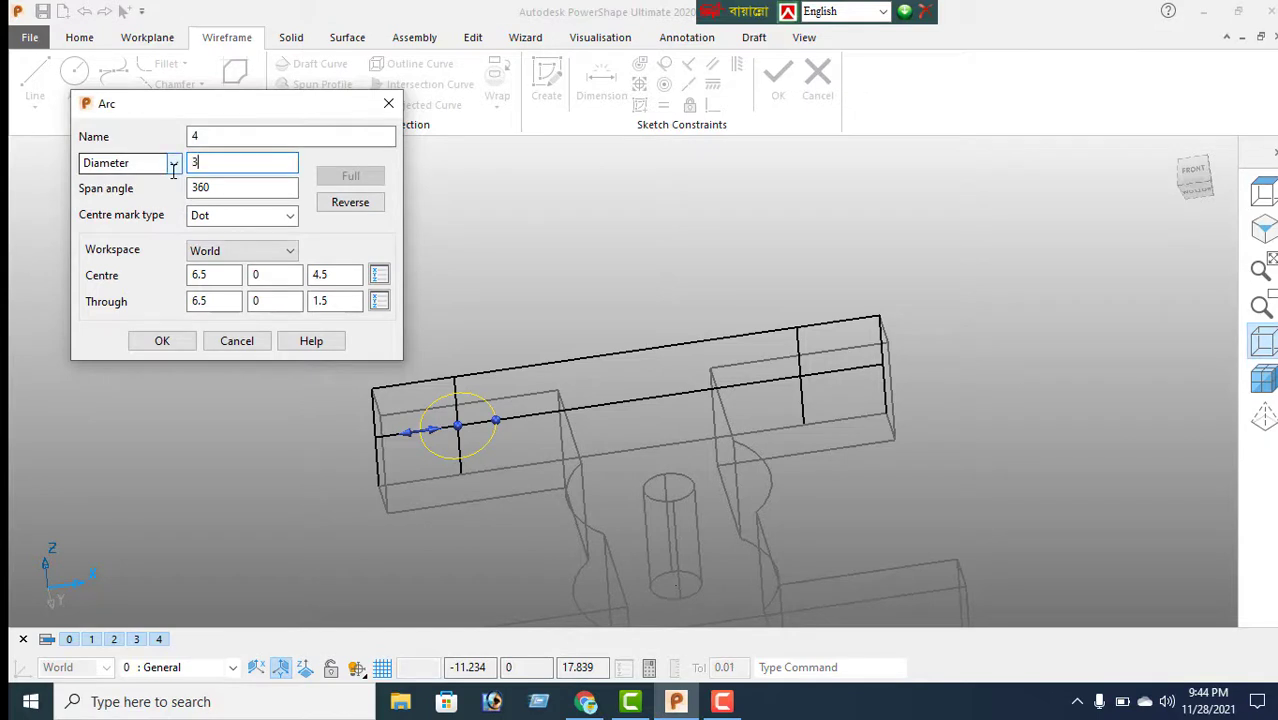
{"action": "left_click", "coordinate": [163, 341]}
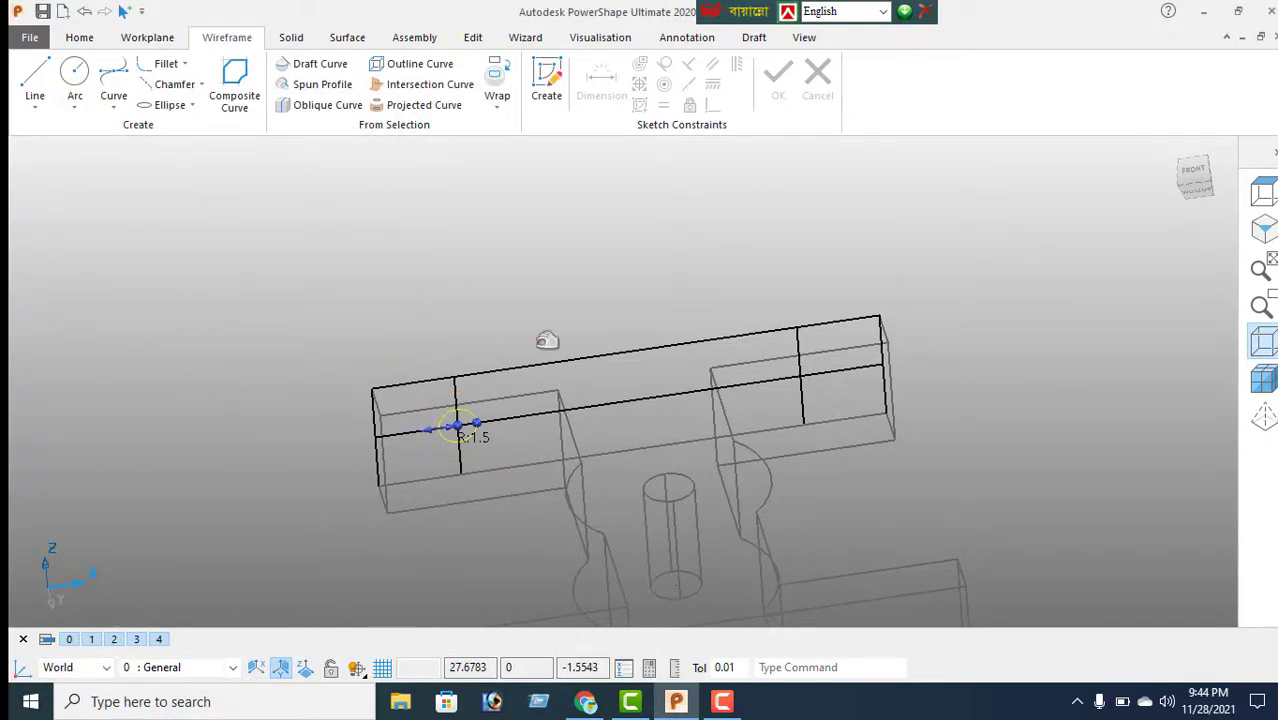
Step: Draw a second full circle centred on the line intersection at 33.5, 0, 4.5 and leave the Arc command
{"action": "left_click", "coordinate": [74, 72]}
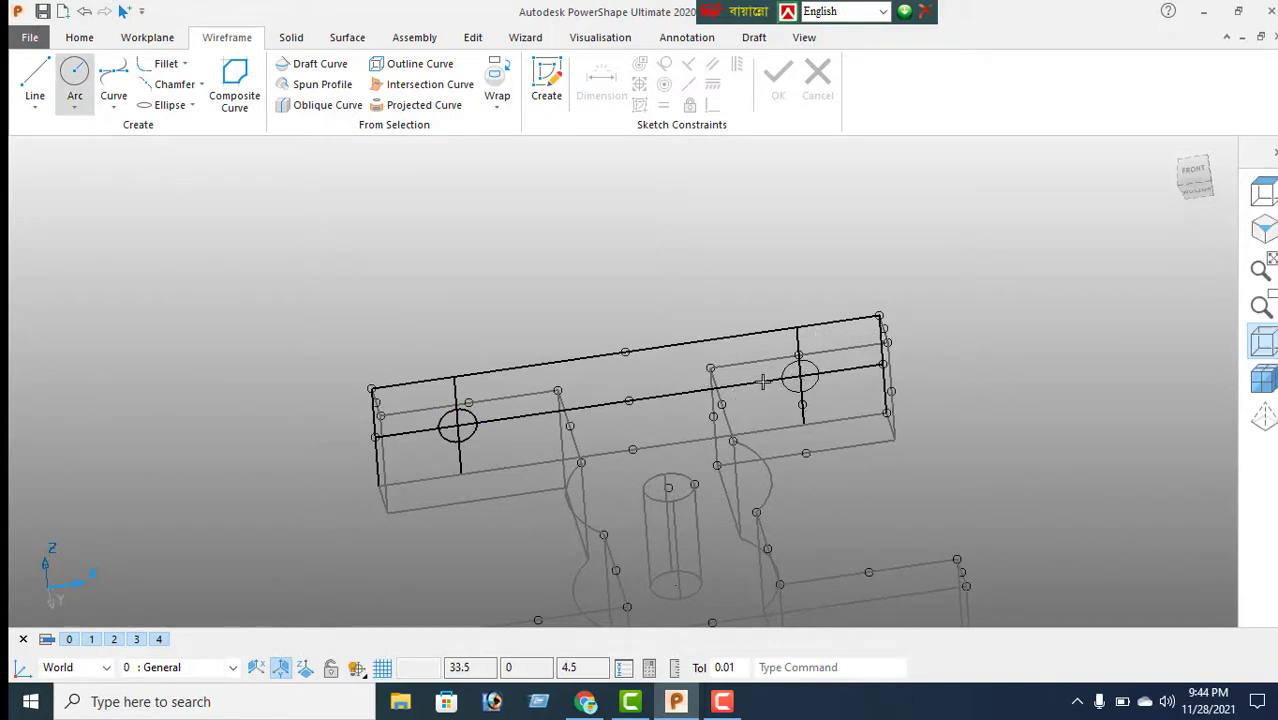
{"action": "left_click", "coordinate": [762, 381]}
{"action": "right_click", "coordinate": [942, 257]}
{"action": "left_click", "coordinate": [985, 229]}
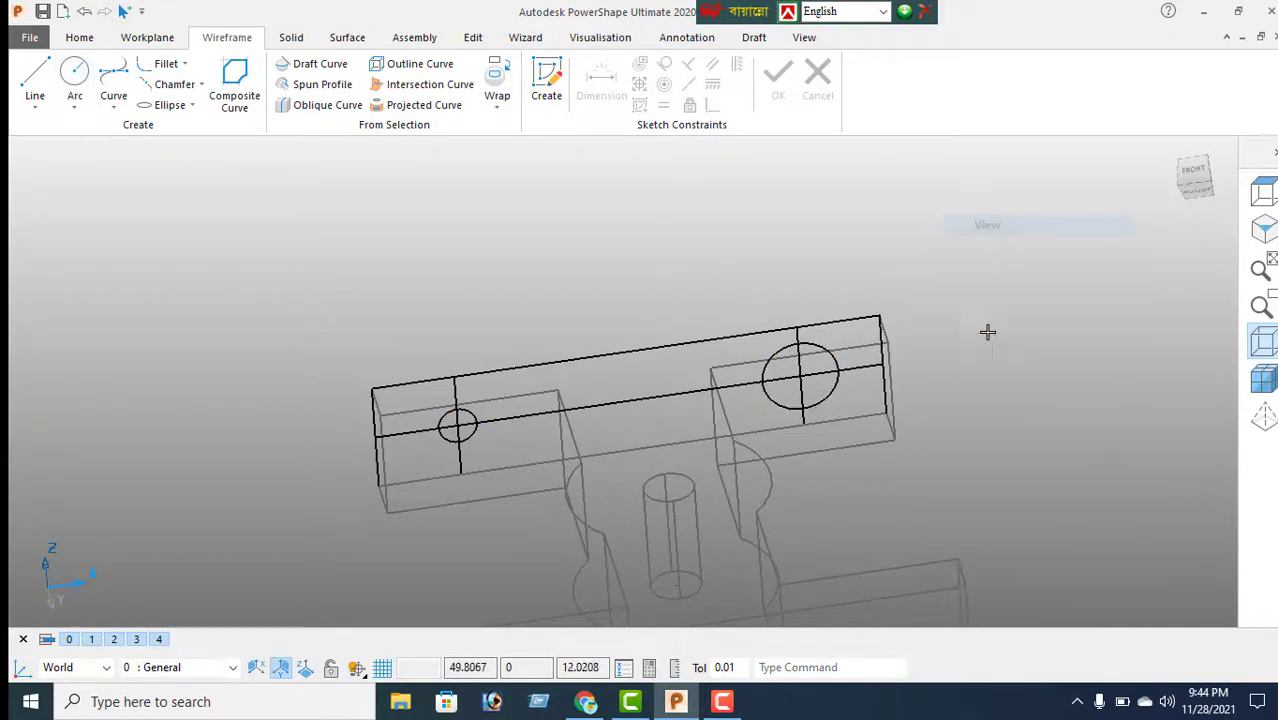
Step: Redefine the circle centred at 33.5, 0, 4.5 by diameter and set it to 3
{"action": "left_click", "coordinate": [838, 389]}
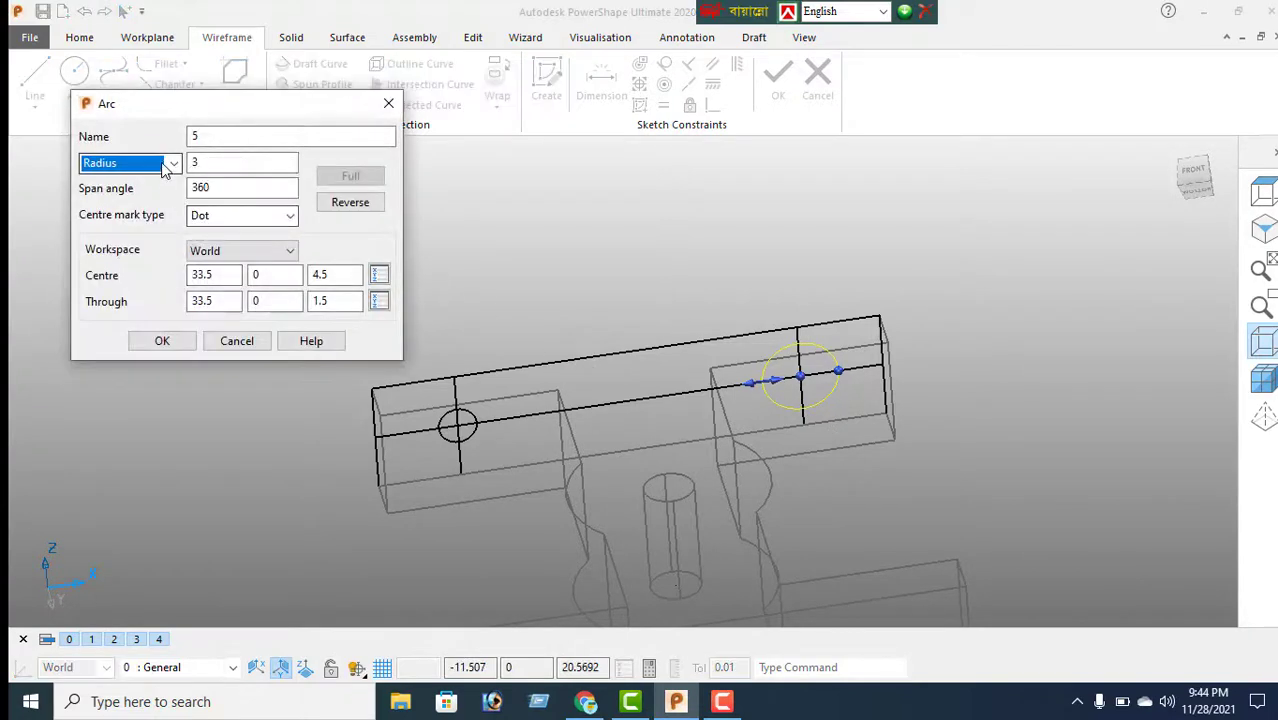
{"action": "left_click", "coordinate": [163, 166]}
{"action": "left_click", "coordinate": [137, 197]}
{"action": "key", "text": "Tab"}
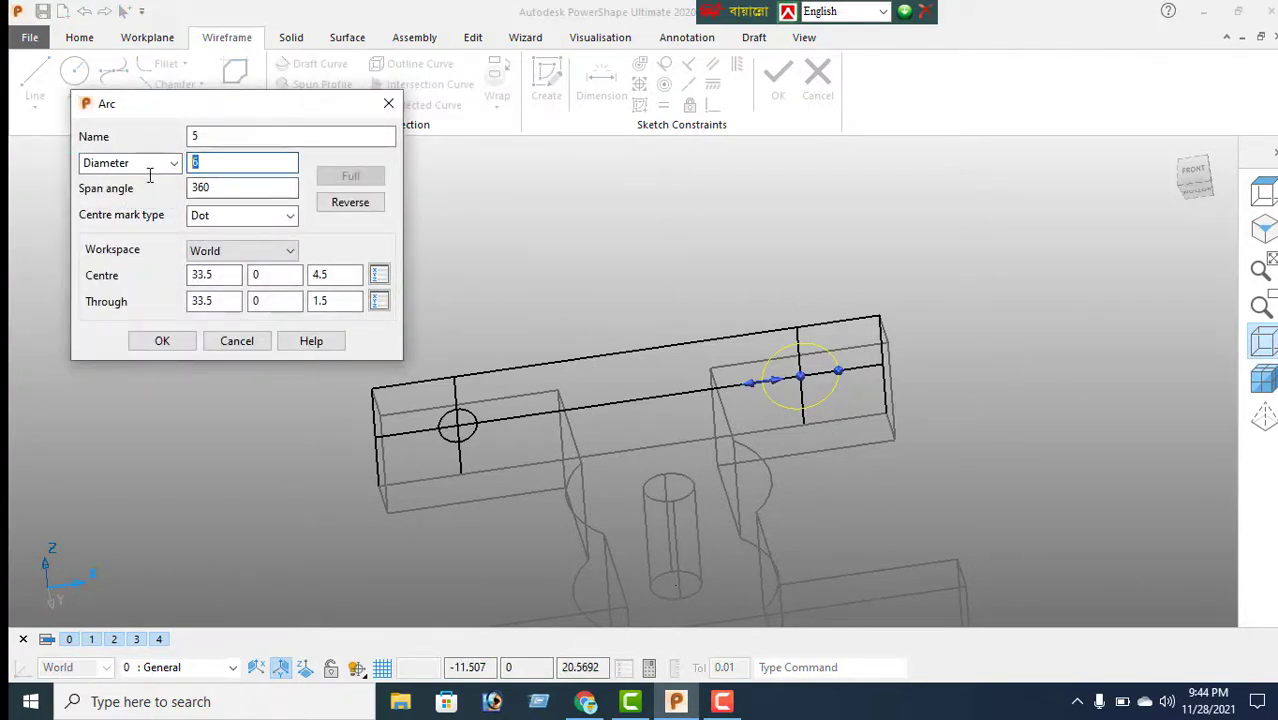
{"action": "type", "text": "3"}
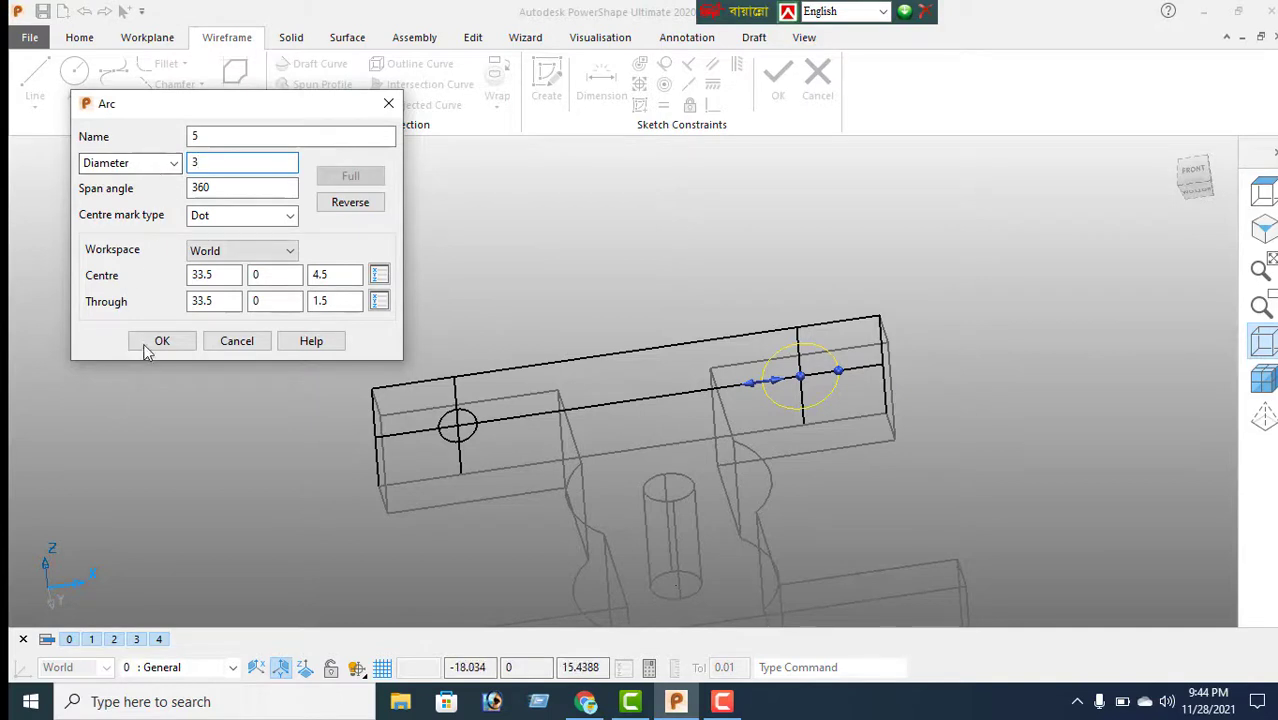
{"action": "left_click", "coordinate": [160, 342]}
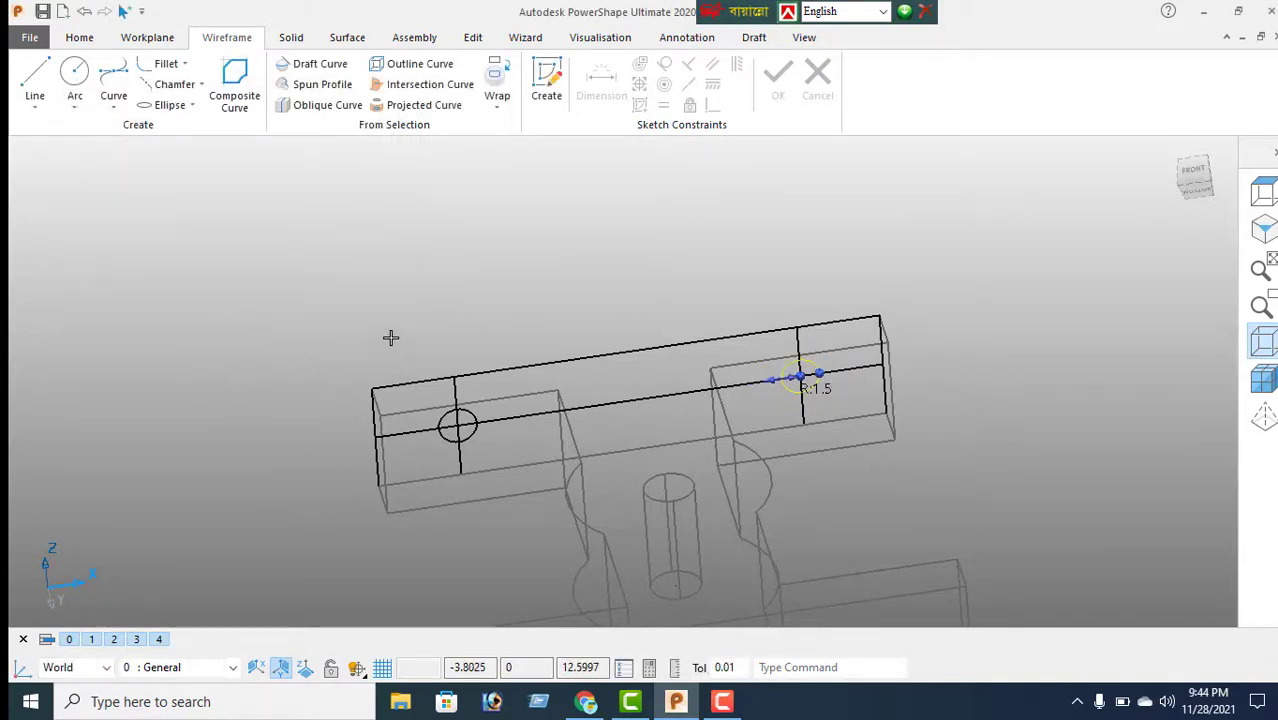
Step: Cut the solid with the circle centred at 33.5, 0, 4.5 as a blind Solid Cut with depth 40
{"action": "left_click", "coordinate": [473, 38]}
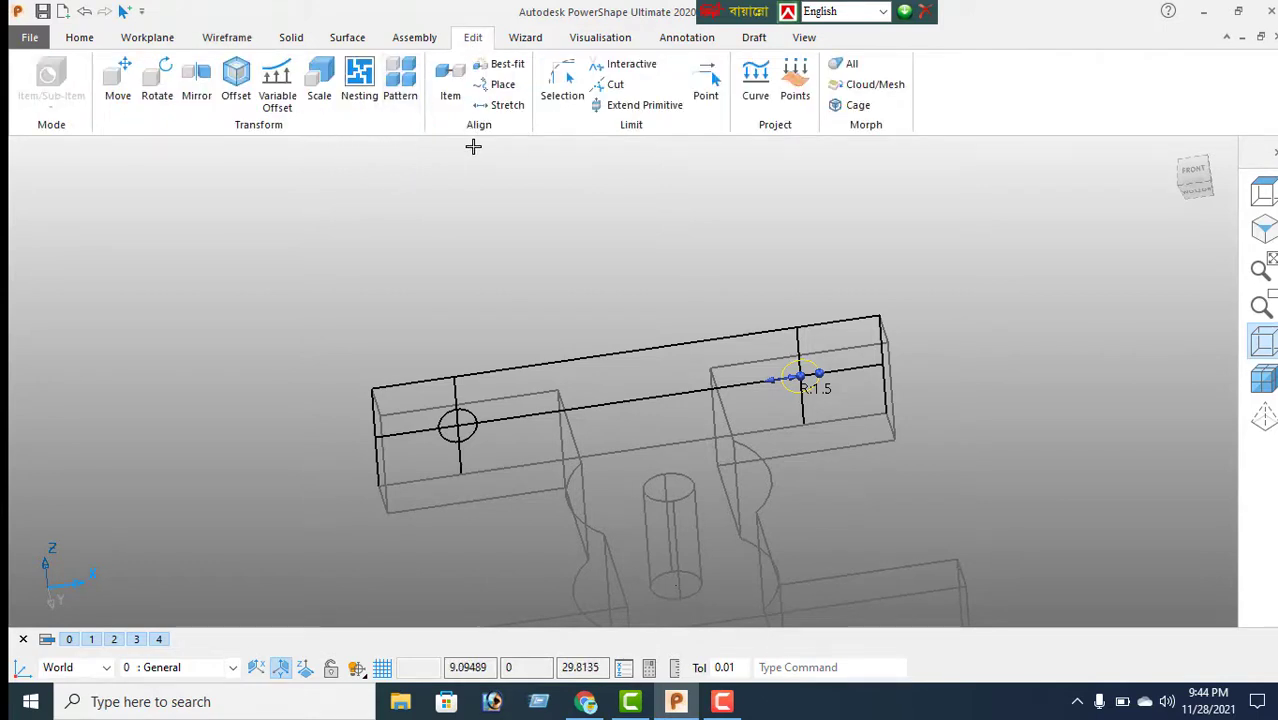
{"action": "left_click", "coordinate": [291, 38]}
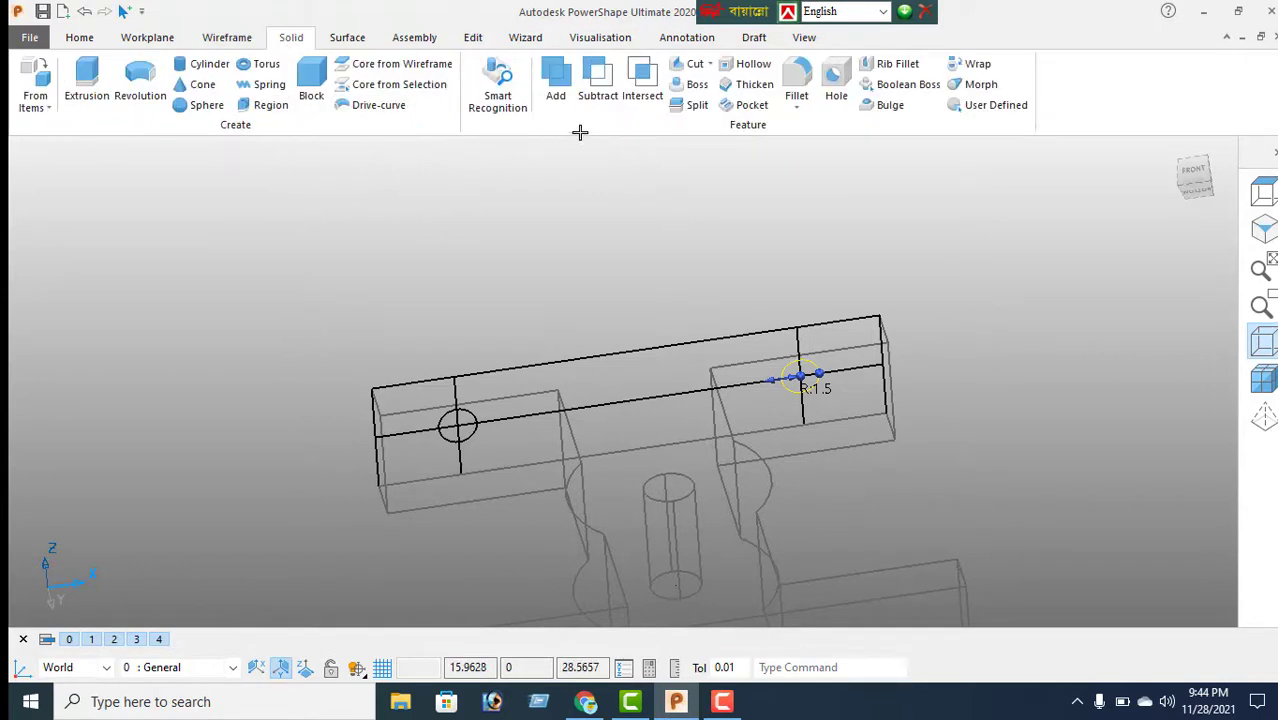
{"action": "left_click", "coordinate": [692, 63]}
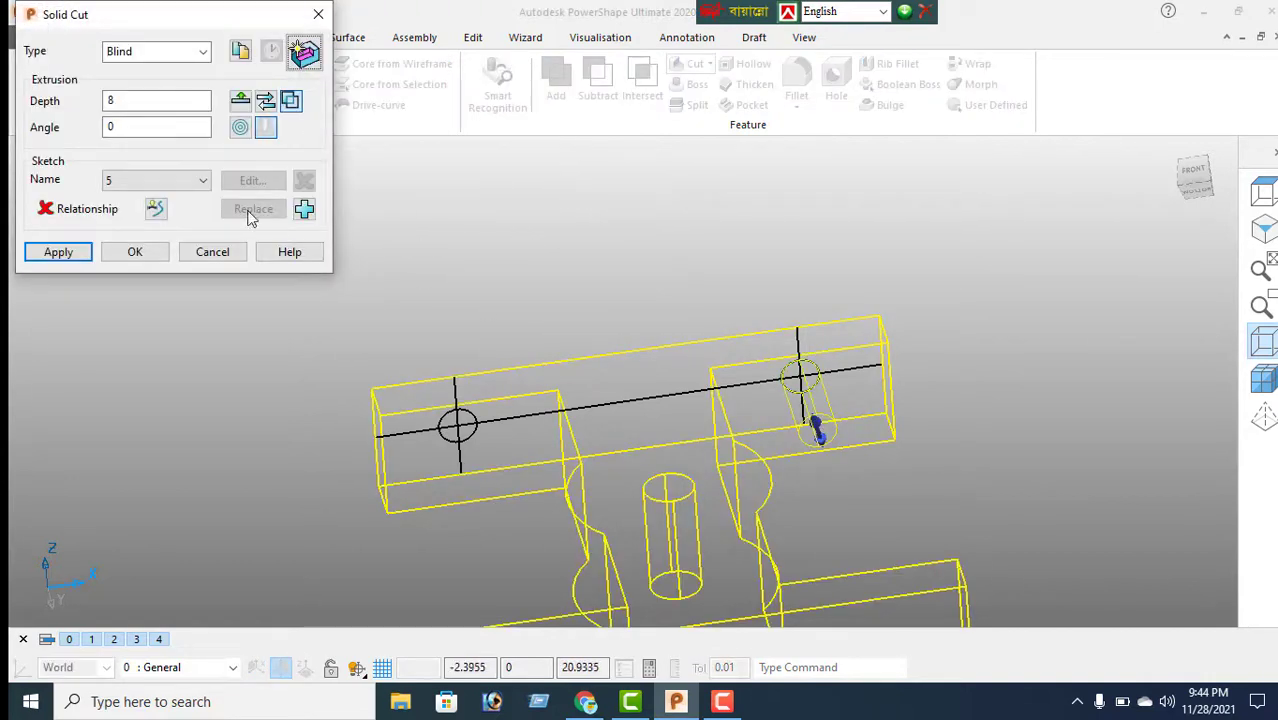
{"action": "double_click", "coordinate": [109, 100]}
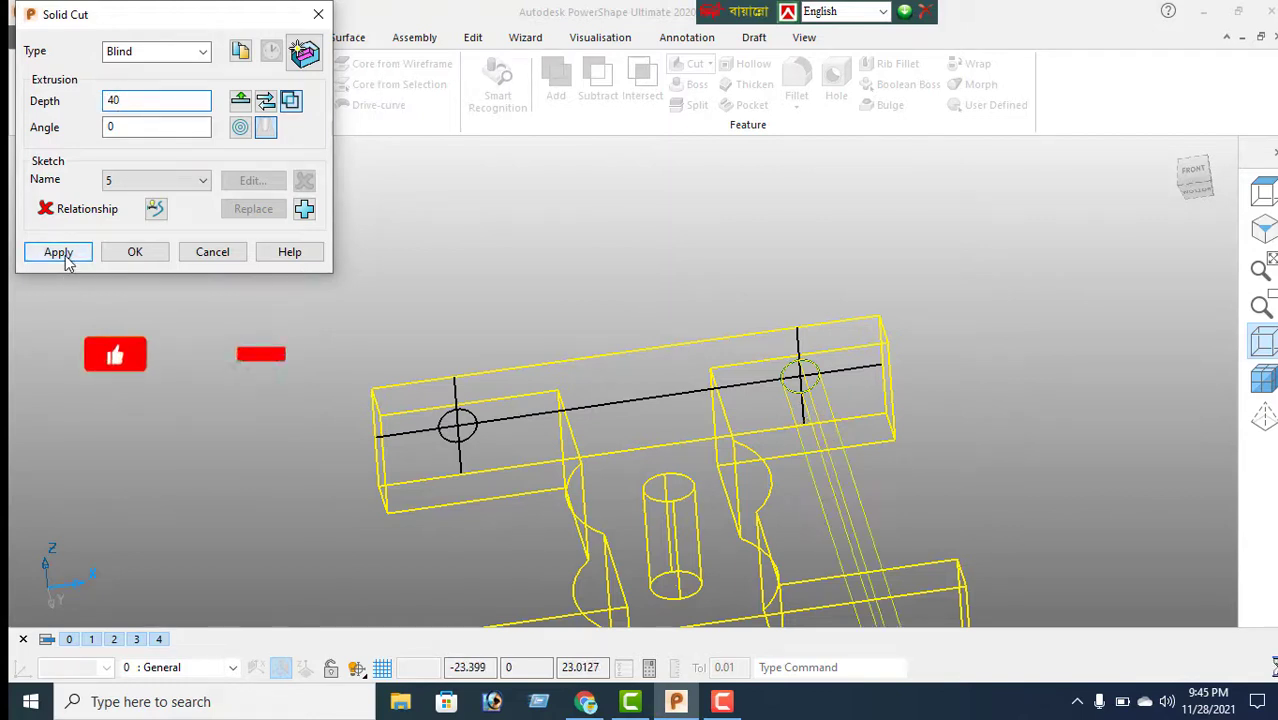
{"action": "left_click", "coordinate": [58, 252]}
{"action": "left_click", "coordinate": [221, 257]}
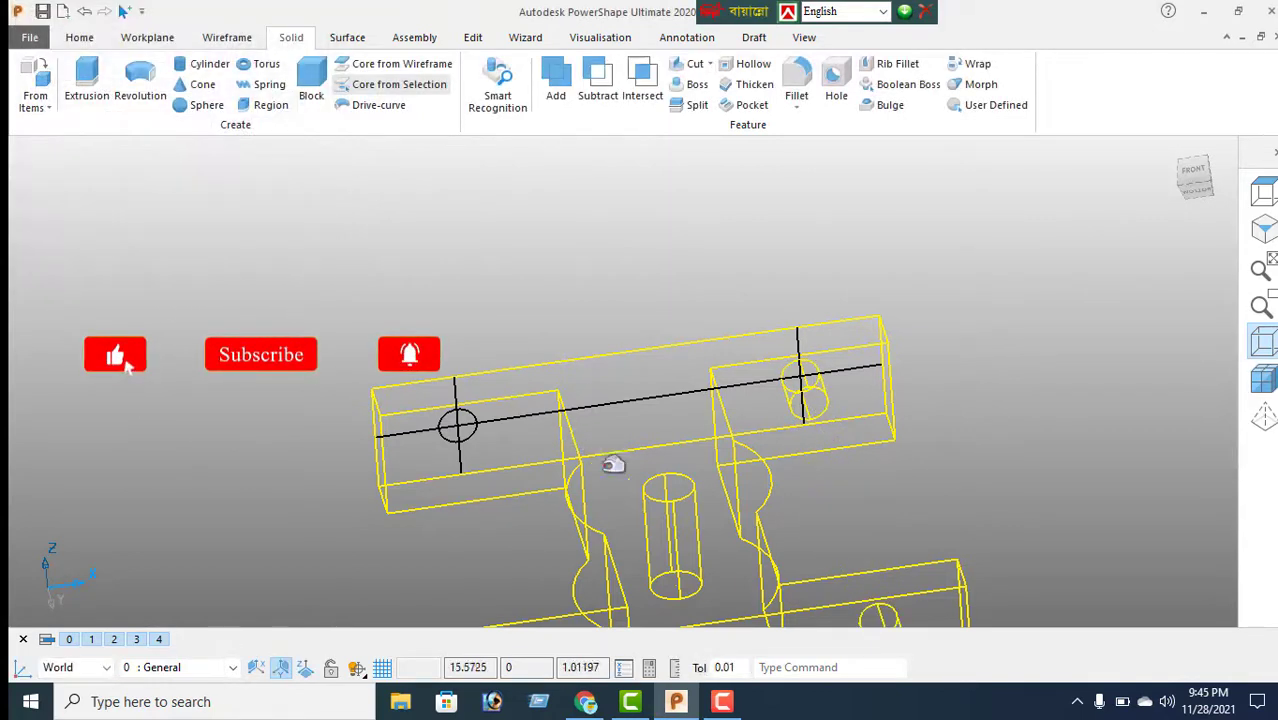
Step: Cut the solid with the circle centred at 6.5, 0, 4.5 as a blind Solid Cut with depth 40
{"action": "middle_click_drag", "start_coordinate": [612, 462], "coordinate": [633, 456]}
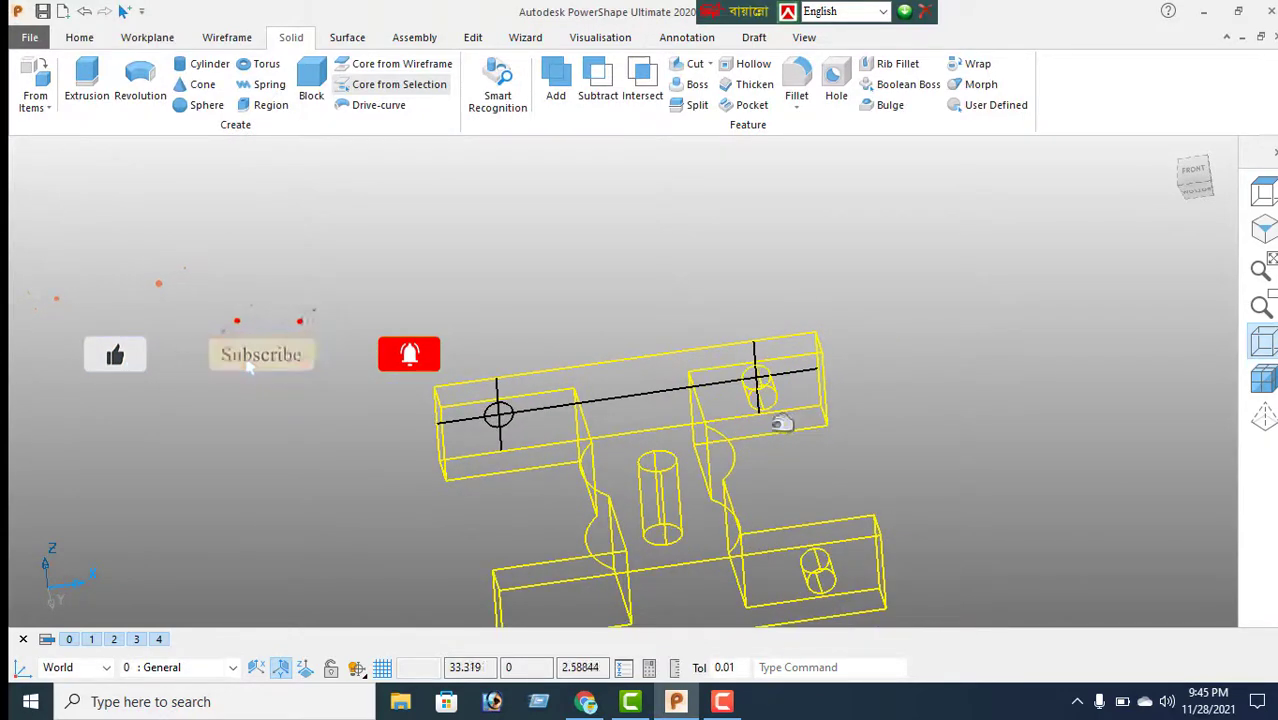
{"action": "left_click", "coordinate": [502, 414]}
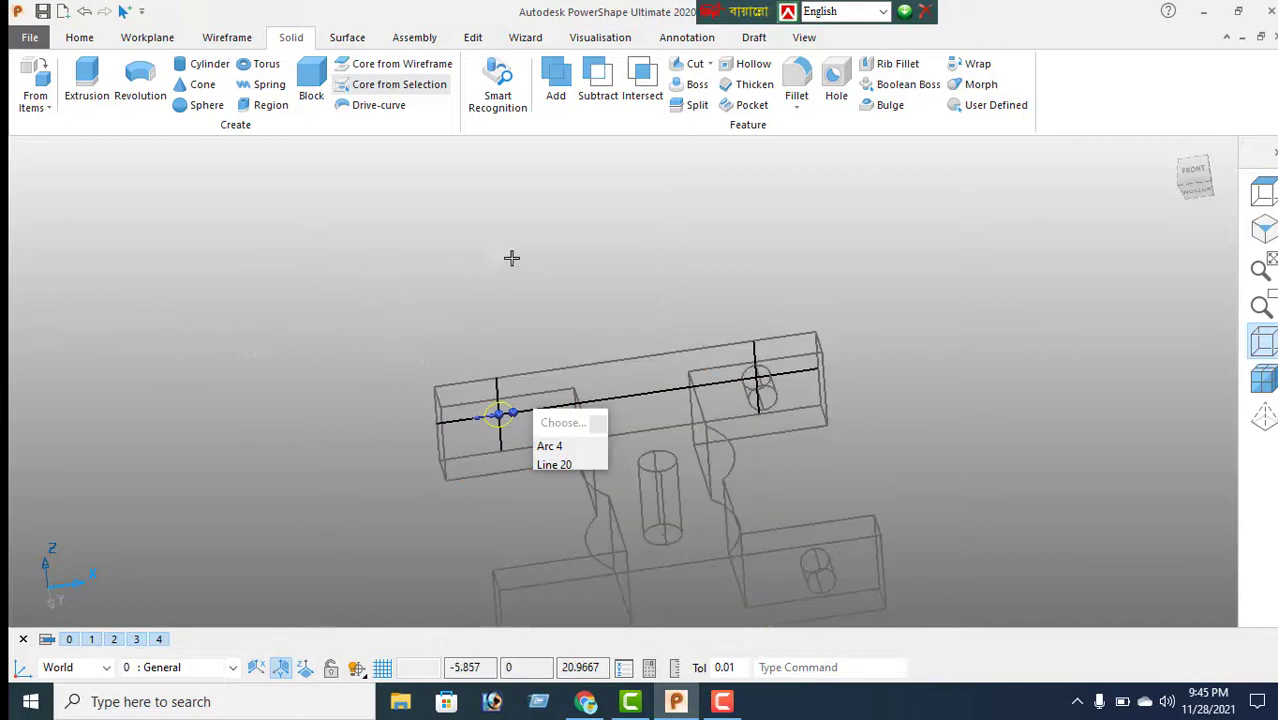
{"action": "left_click", "coordinate": [690, 64]}
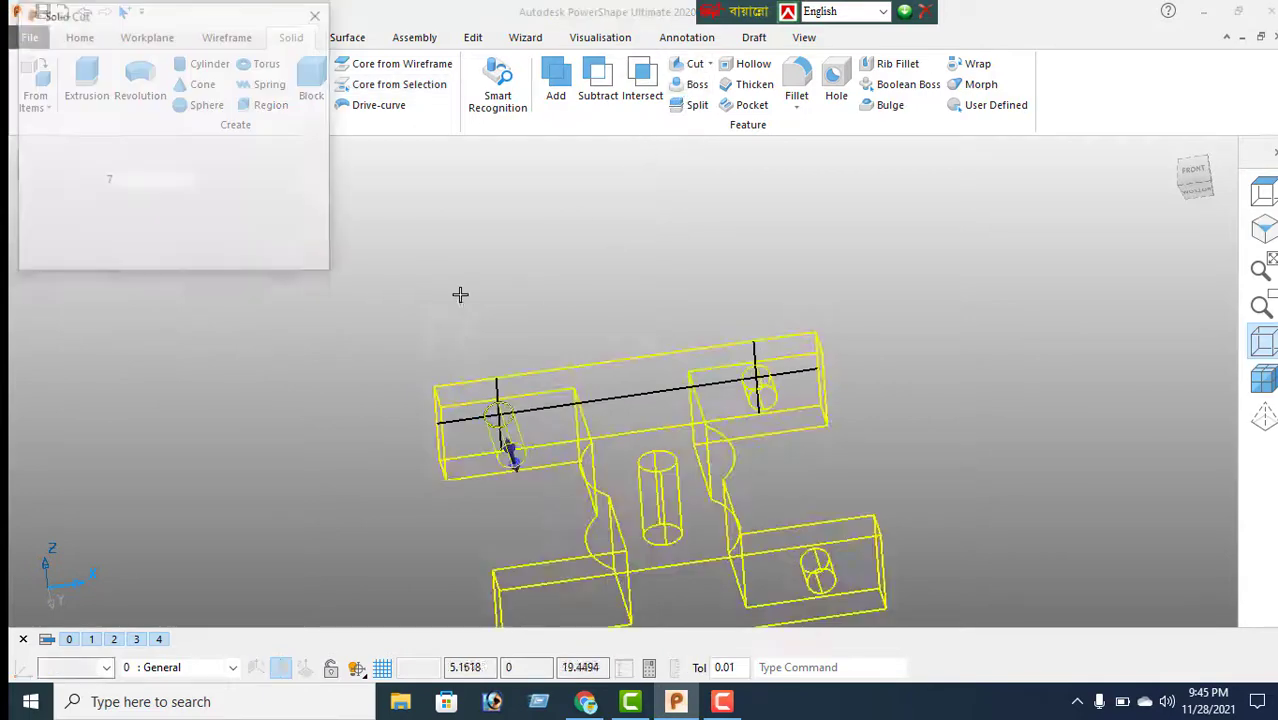
{"action": "left_click_drag", "start_coordinate": [131, 104], "coordinate": [101, 101]}
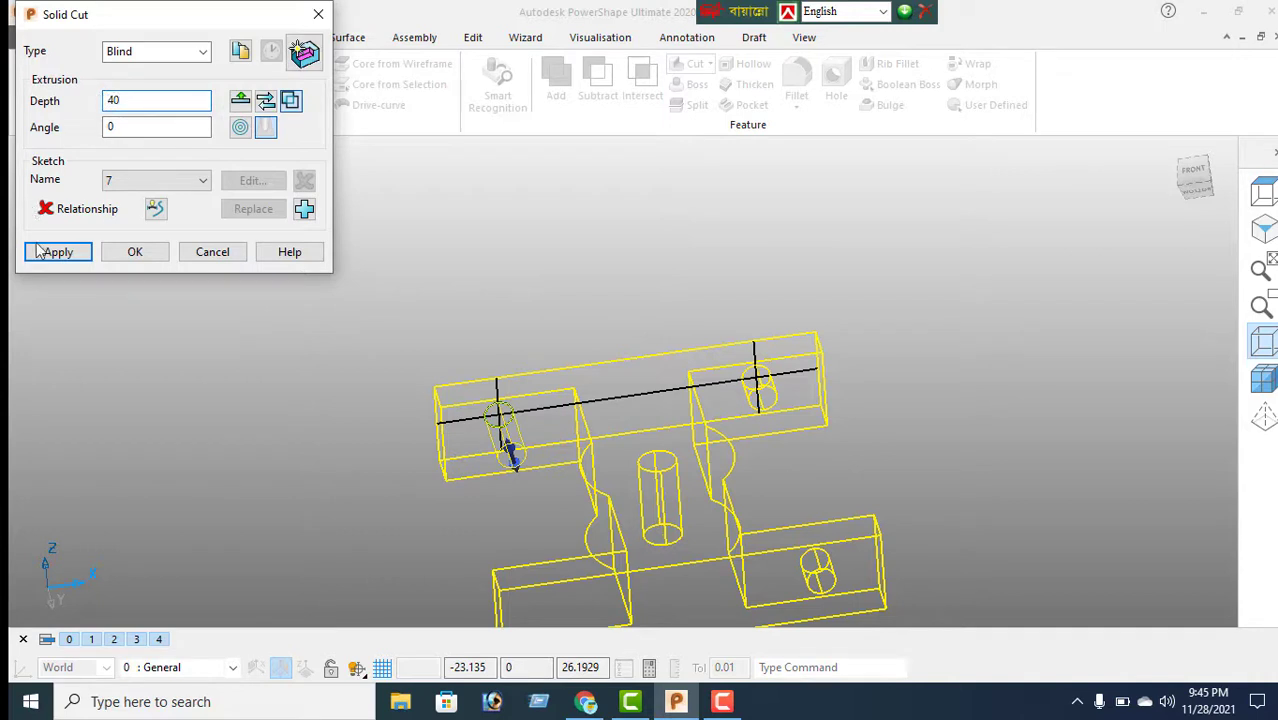
{"action": "left_click", "coordinate": [62, 254]}
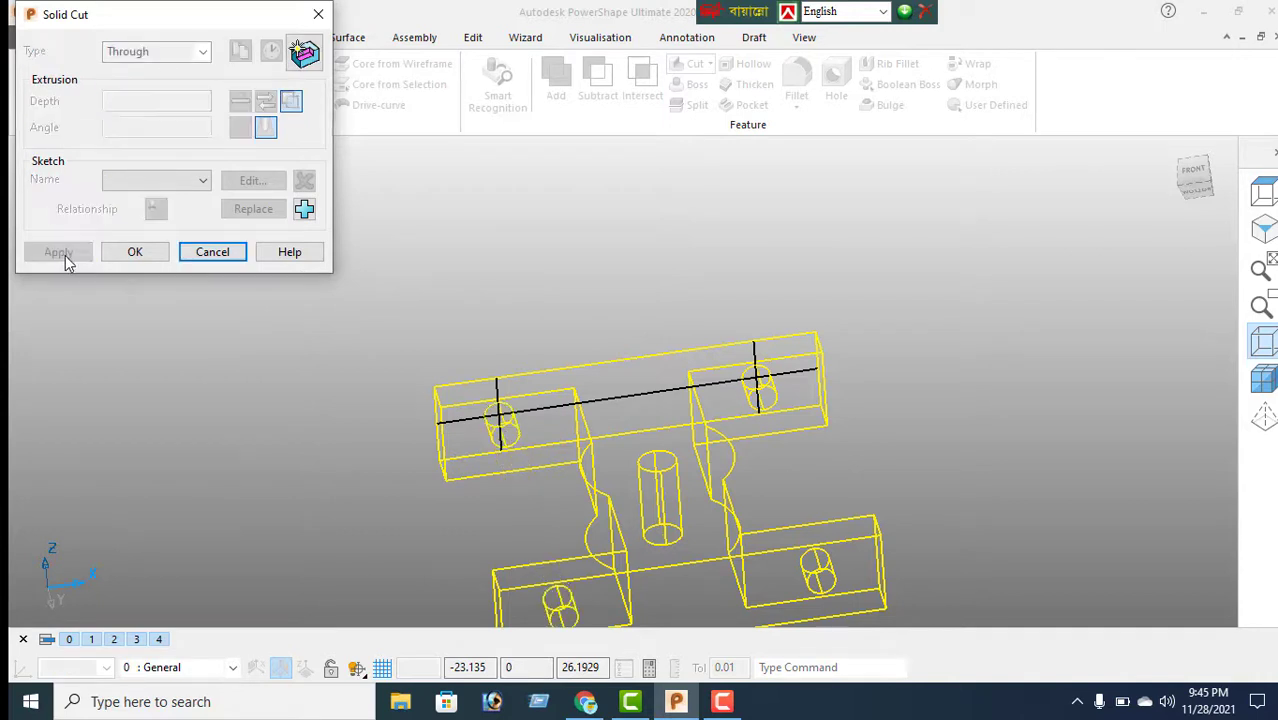
{"action": "left_click", "coordinate": [212, 253]}
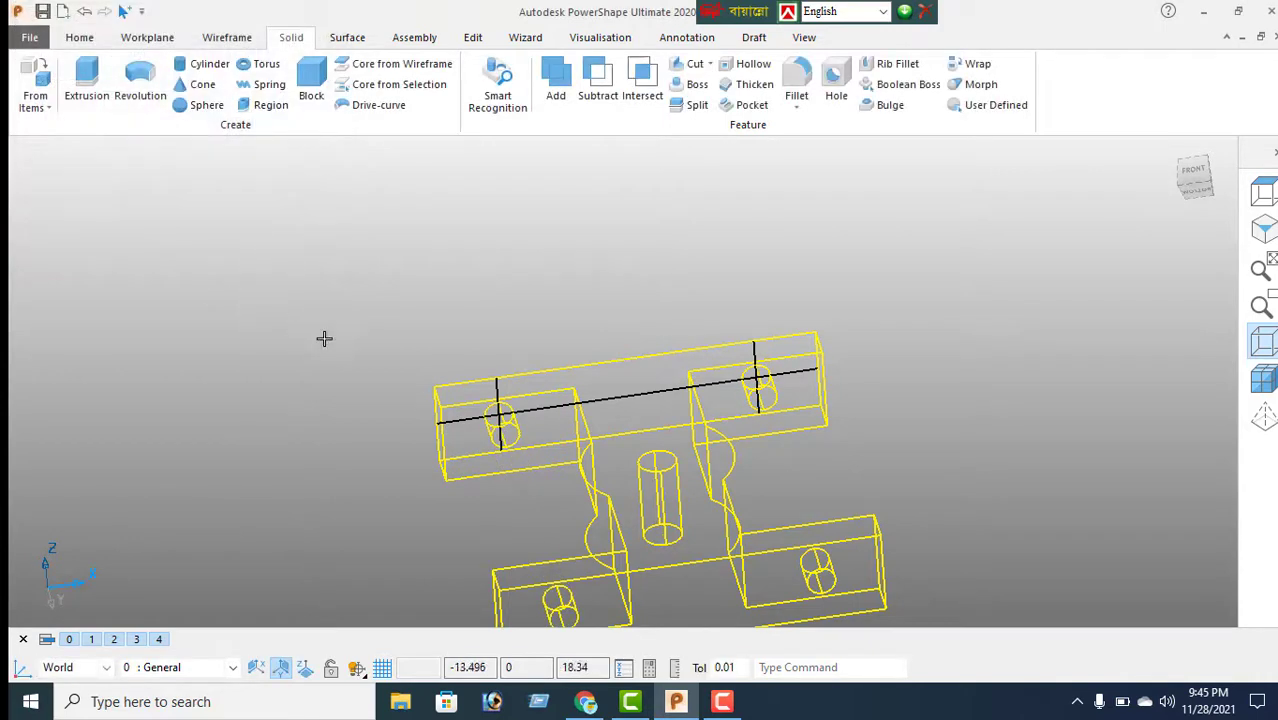
Step: Delete the 40-long centre line and the two vertical construction lines crossing the flange holes
{"action": "left_click", "coordinate": [635, 395]}
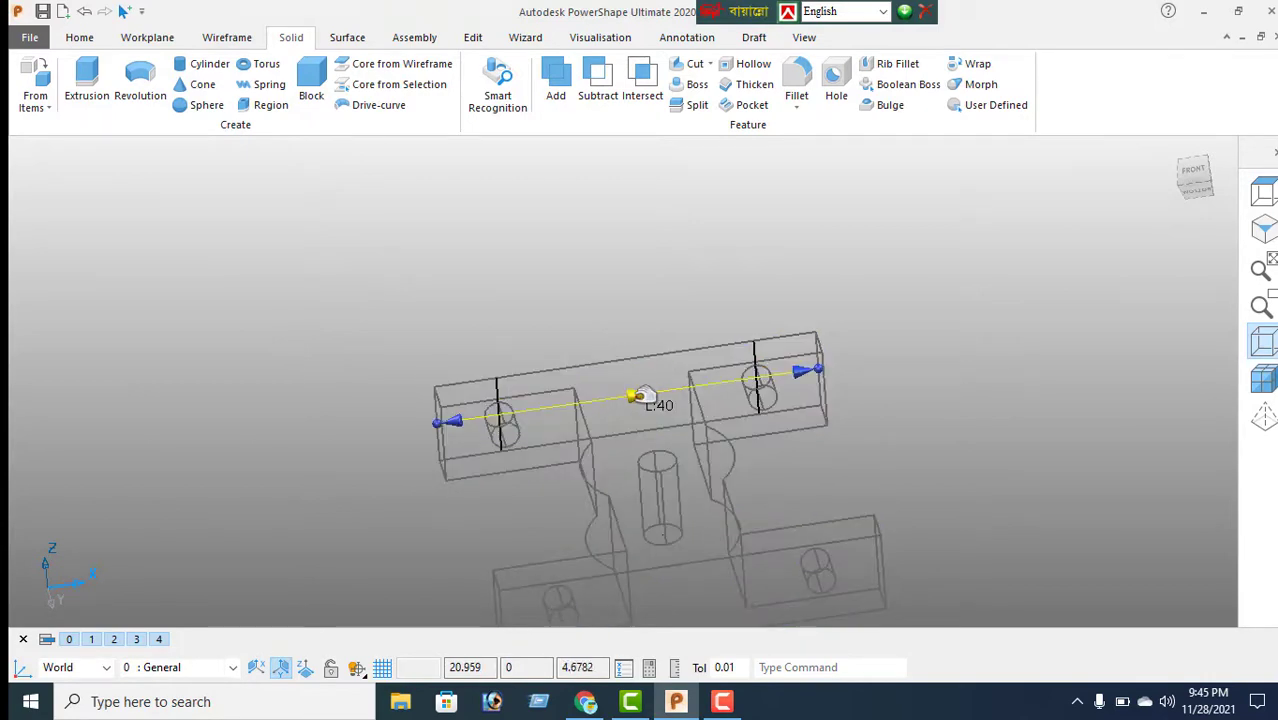
{"action": "scroll", "coordinate": [599, 395], "scroll_direction": "up", "scroll_amount": 5}
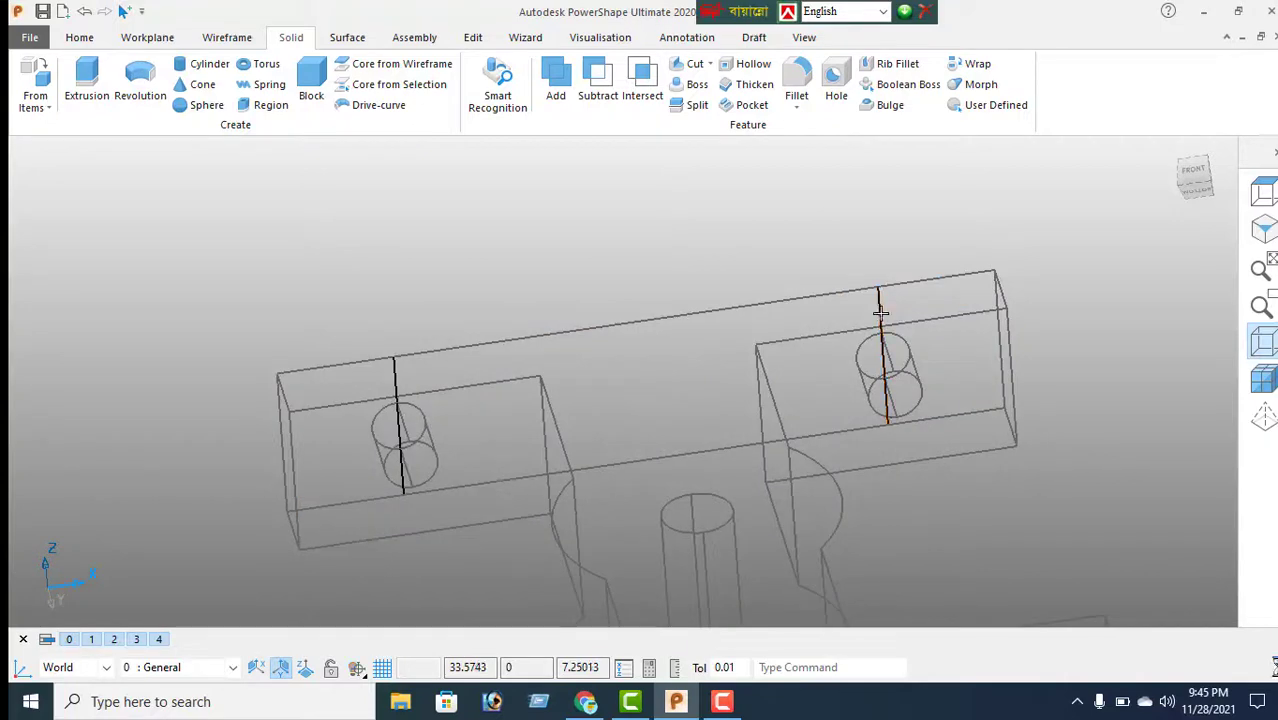
{"action": "left_click", "coordinate": [884, 352]}
{"action": "key", "text": "Delete"}
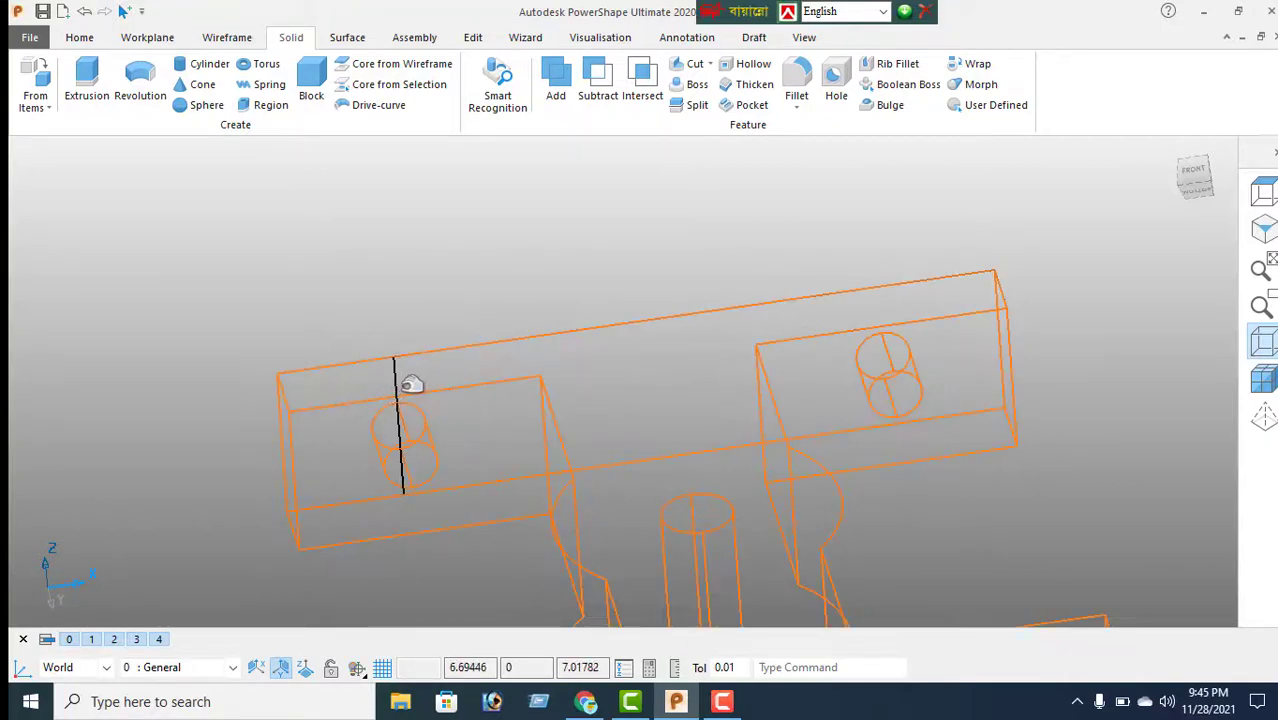
{"action": "key", "text": "Delete"}
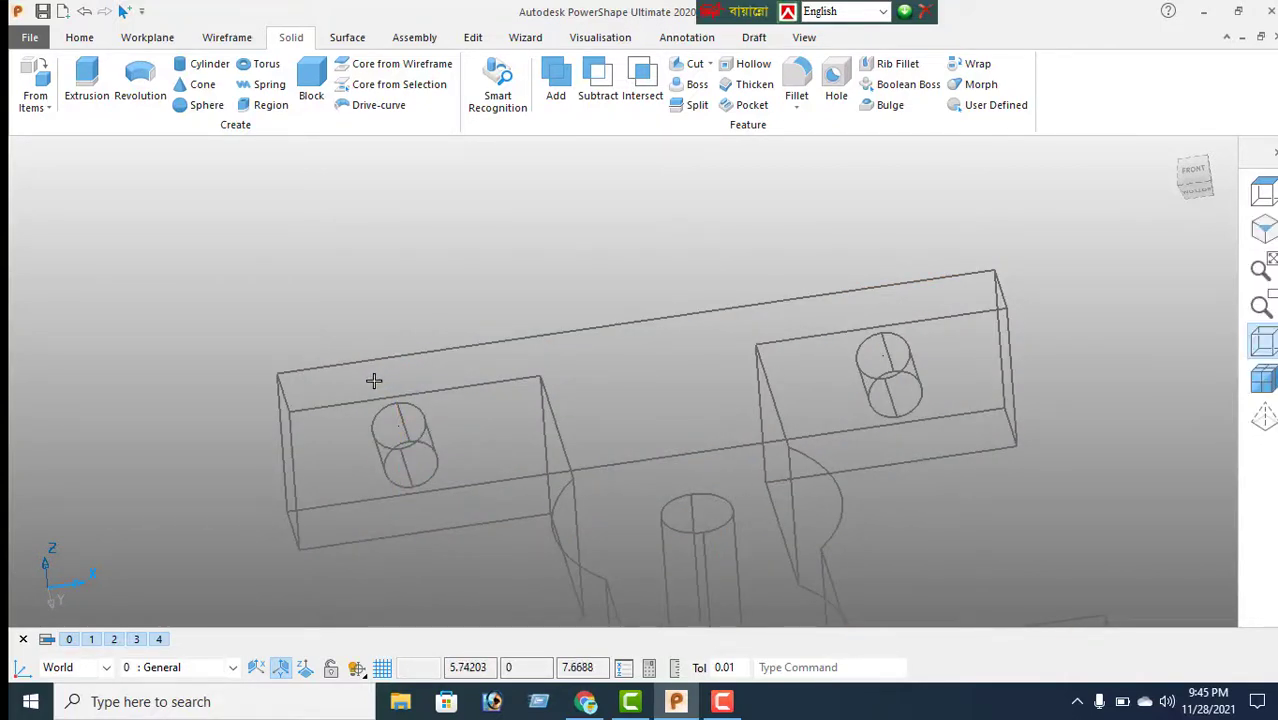
{"action": "left_click", "coordinate": [1005, 294]}
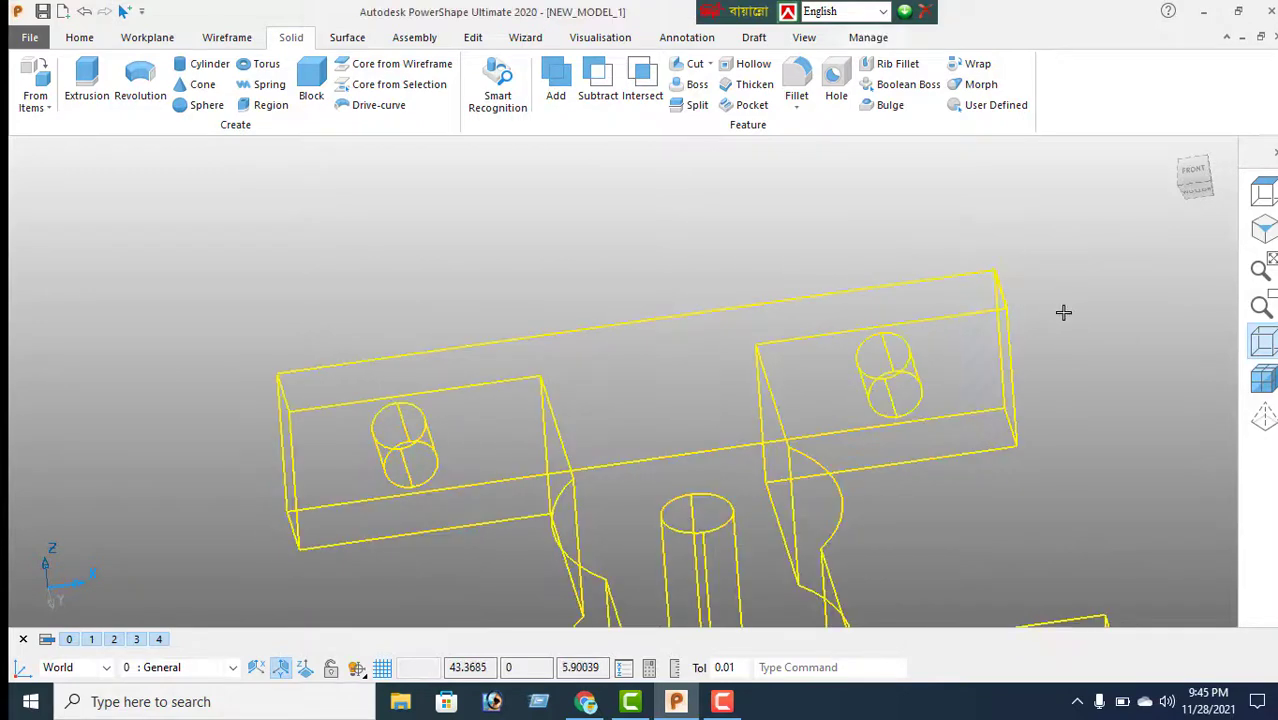
{"action": "key", "text": "Delete"}
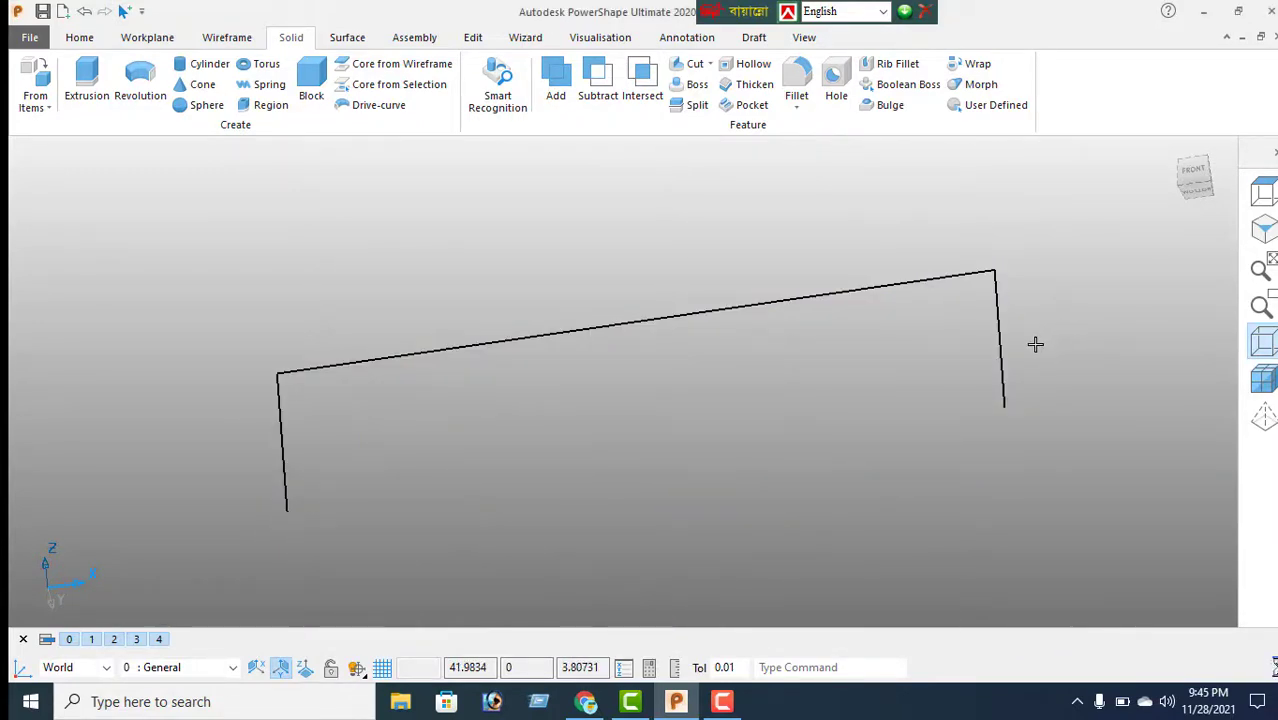
{"action": "key", "text": "ctrl+z"}
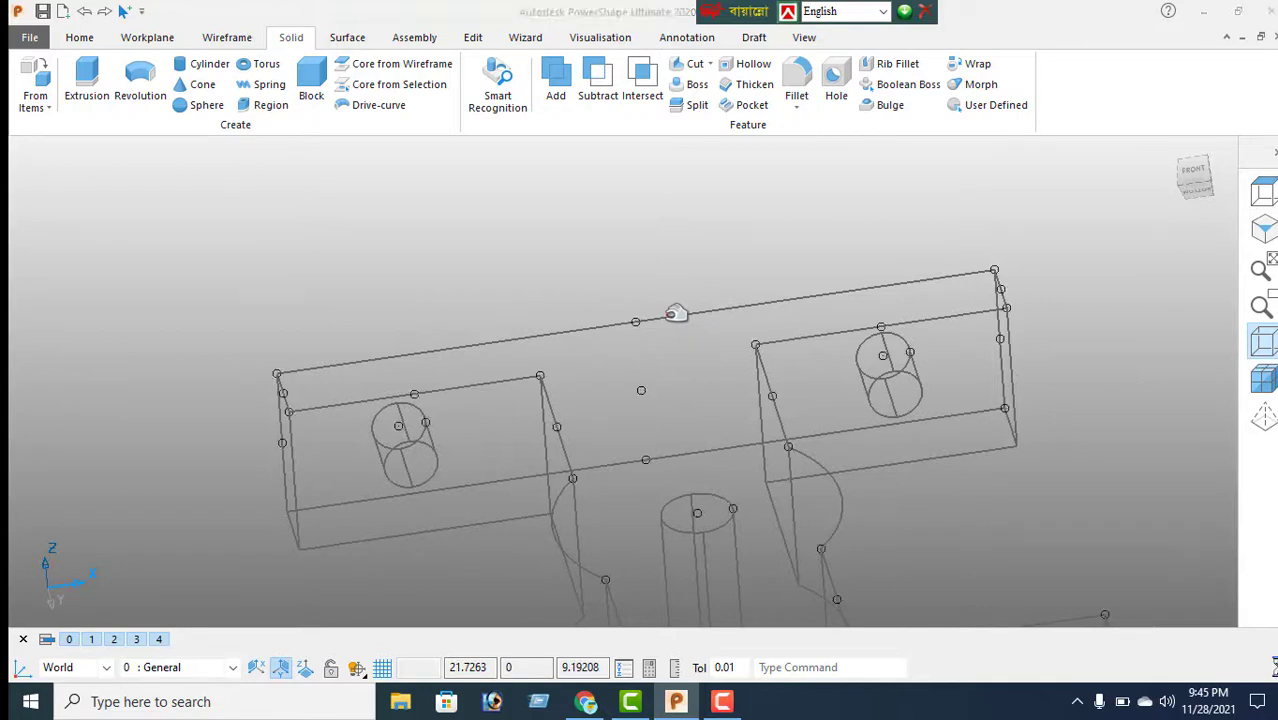
Step: Delete the leftover wireframe lines along the long upper edge and the two short side edges of the front flange face
{"action": "right_click", "coordinate": [628, 280]}
{"action": "left_click", "coordinate": [672, 225]}
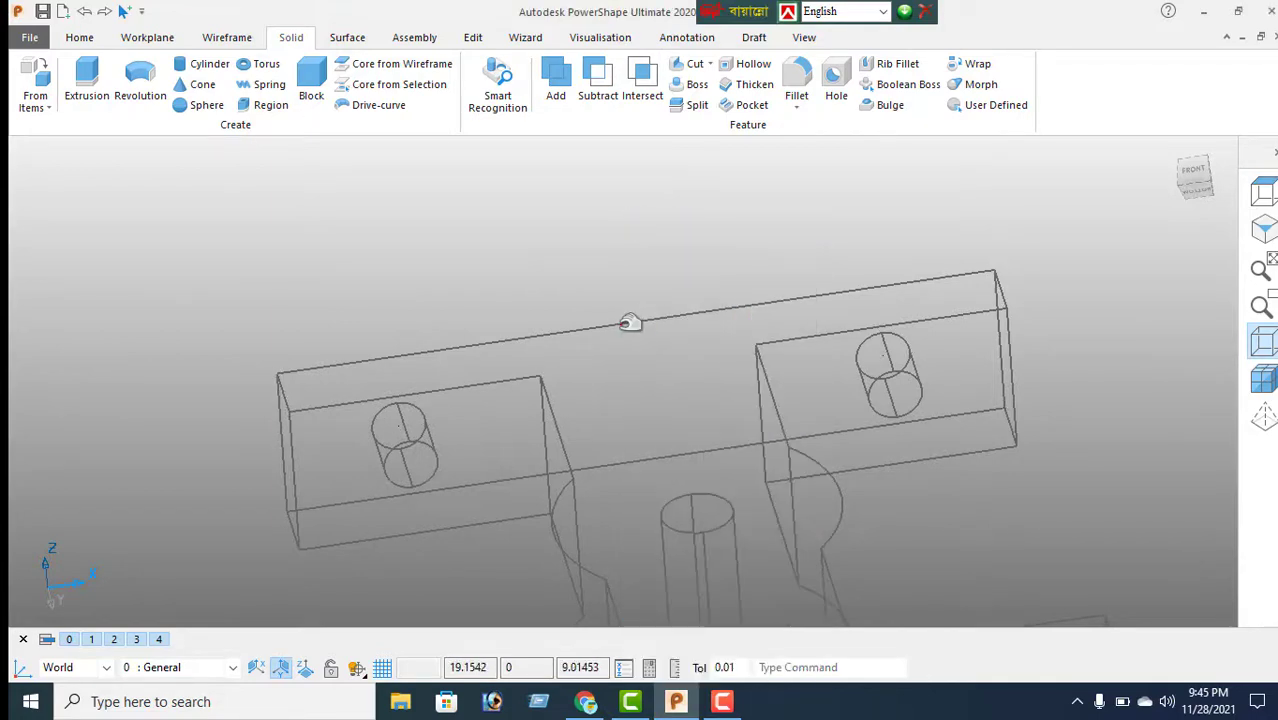
{"action": "left_click", "coordinate": [628, 322]}
{"action": "left_click", "coordinate": [613, 302]}
{"action": "left_click", "coordinate": [1265, 356]}
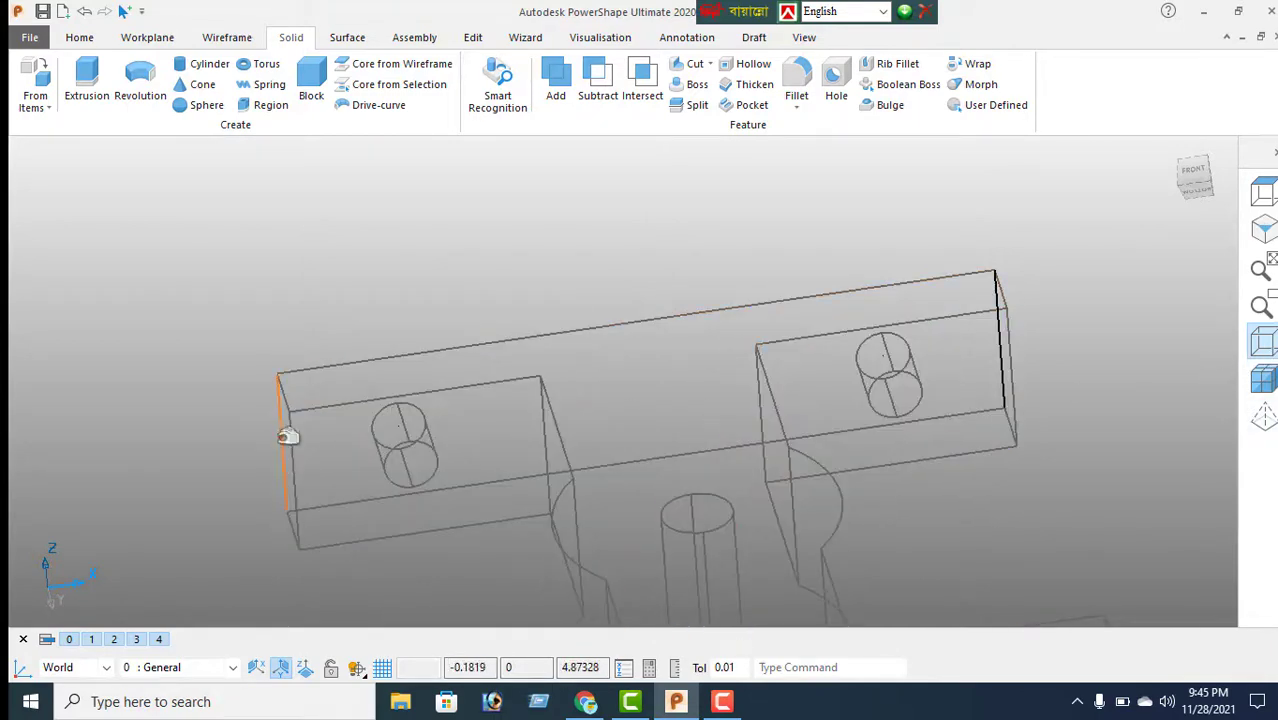
{"action": "left_click", "coordinate": [285, 437]}
{"action": "key", "text": "Delete"}
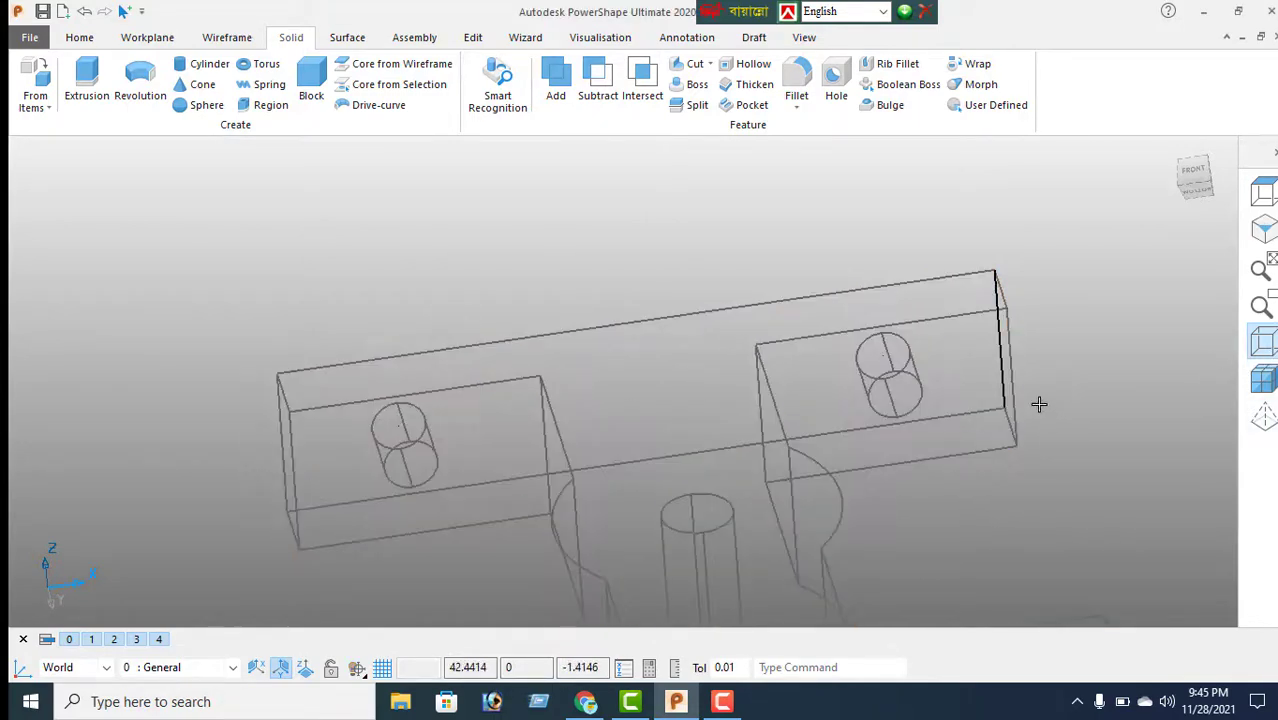
{"action": "left_click", "coordinate": [1003, 384]}
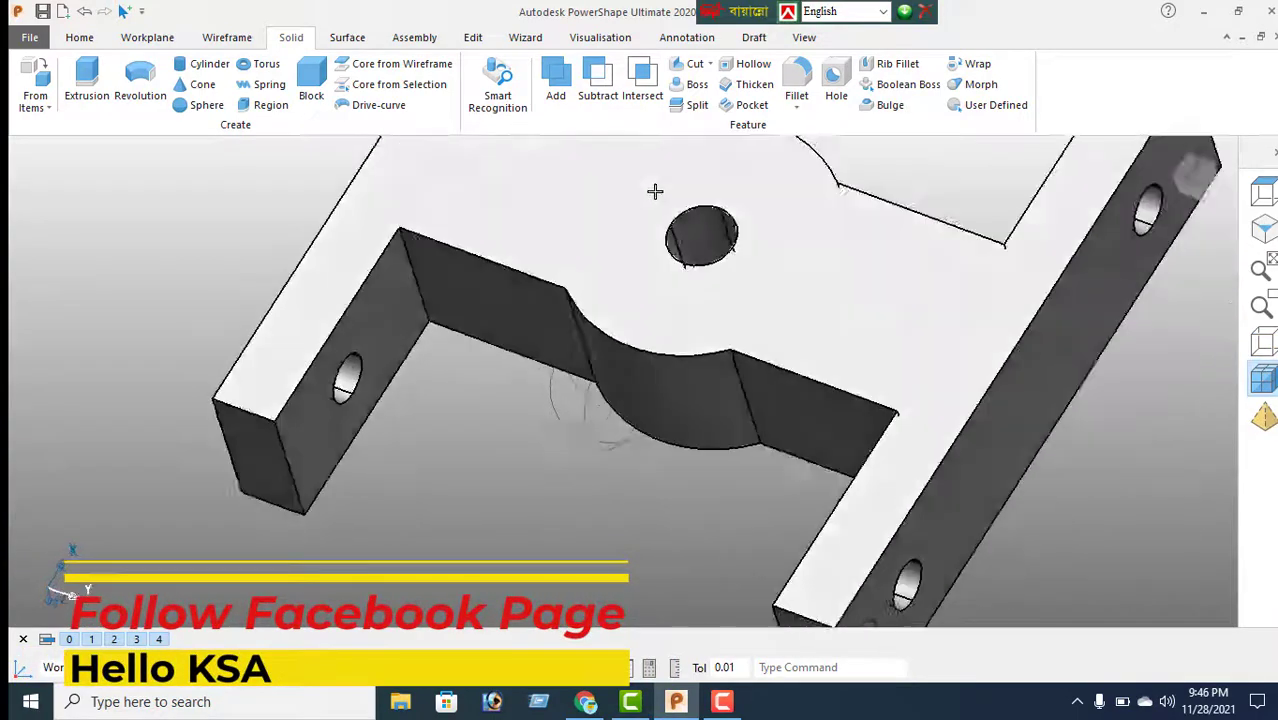
{"action": "middle_click_drag", "start_coordinate": [656, 191], "coordinate": [494, 498]}
{"action": "middle_click_drag", "start_coordinate": [876, 402], "coordinate": [797, 474]}
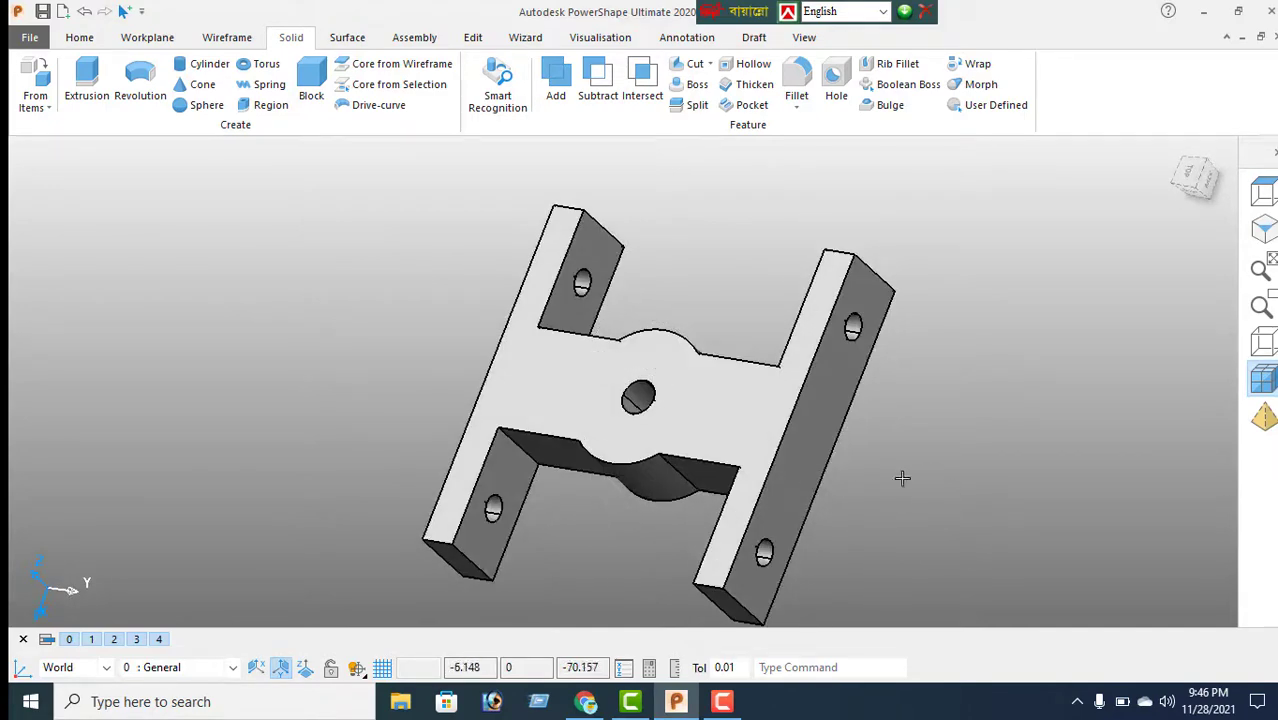
{"action": "middle_click_drag", "start_coordinate": [902, 479], "coordinate": [855, 493]}
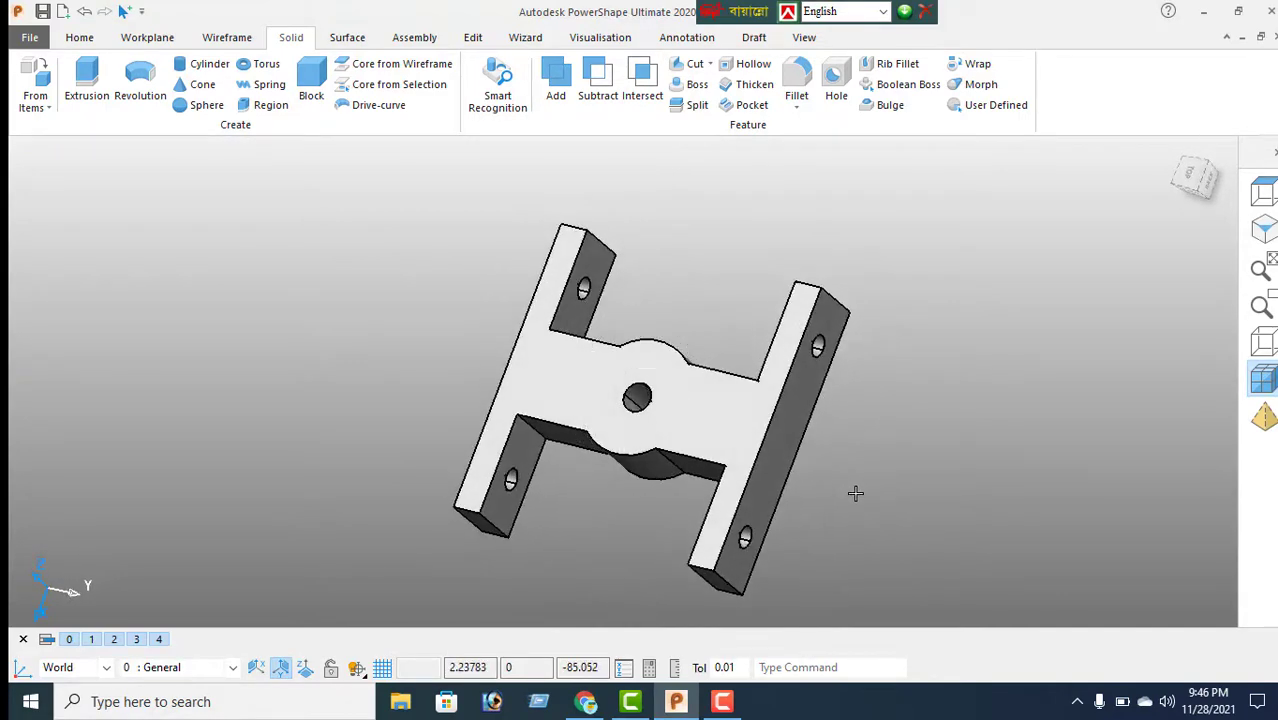